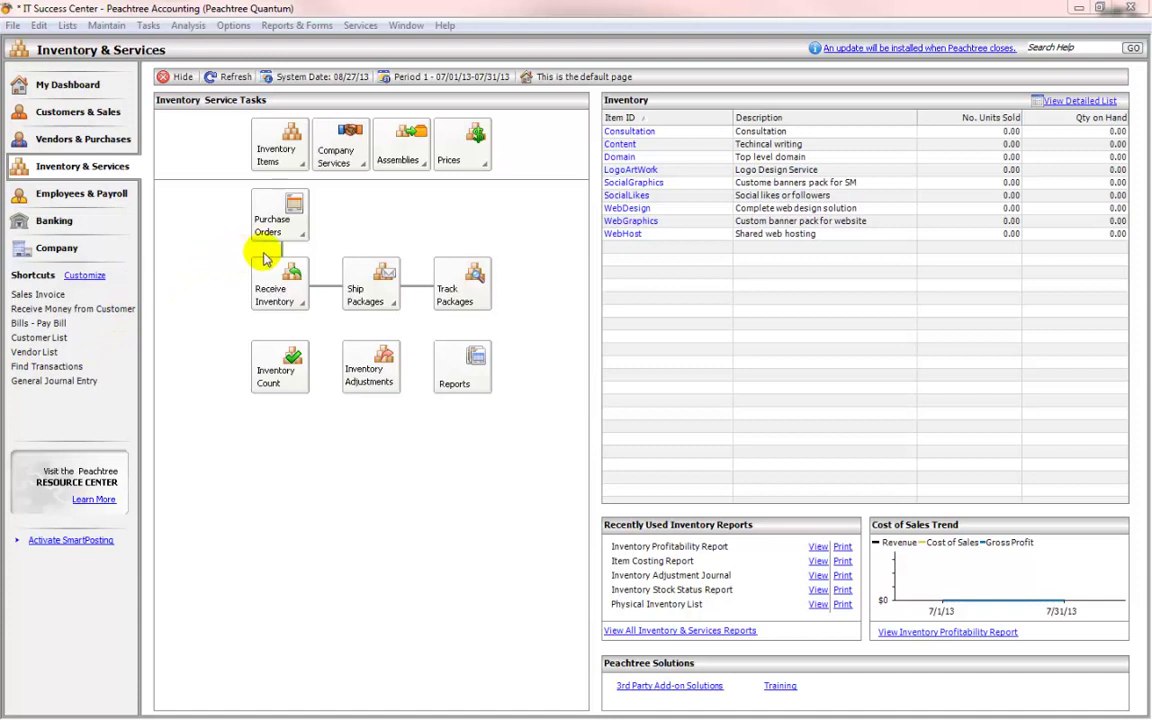
left_click(299, 235)
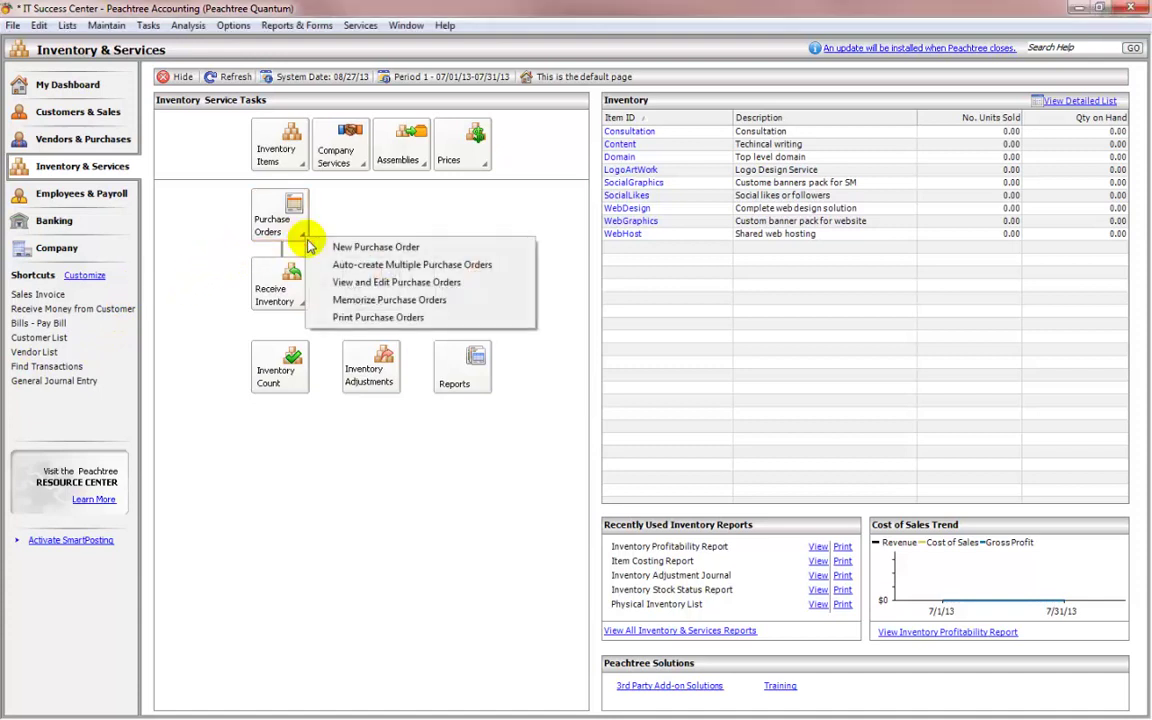
left_click(200, 245)
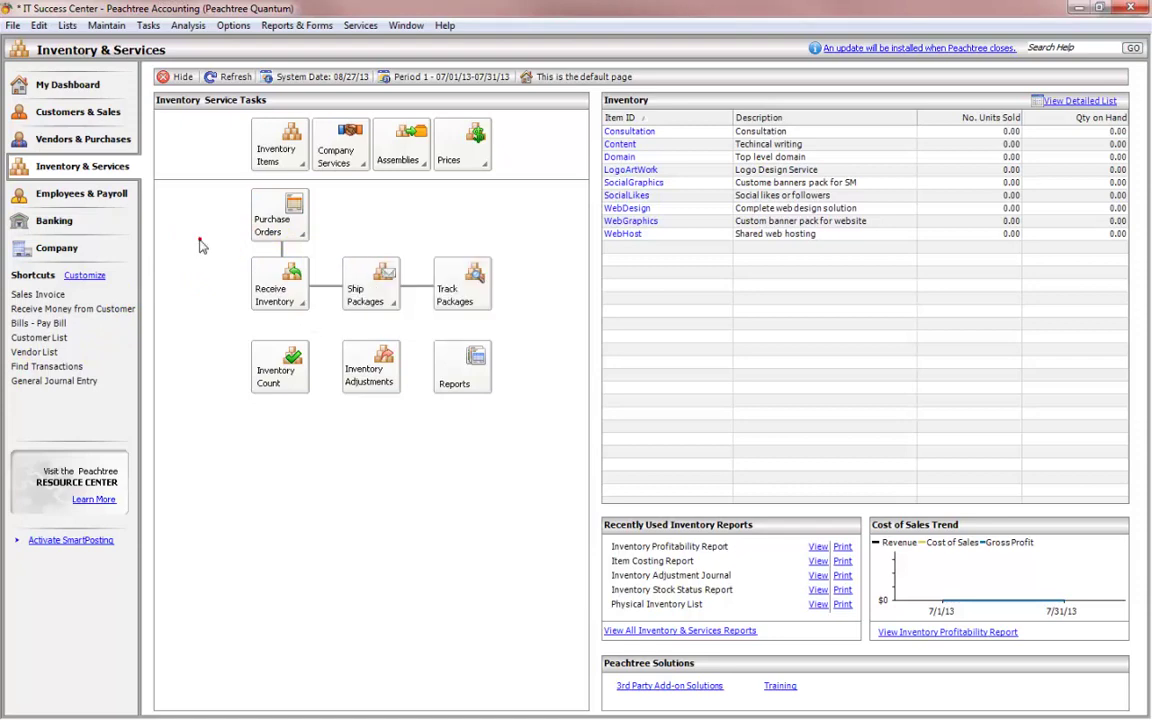
left_click(118, 141)
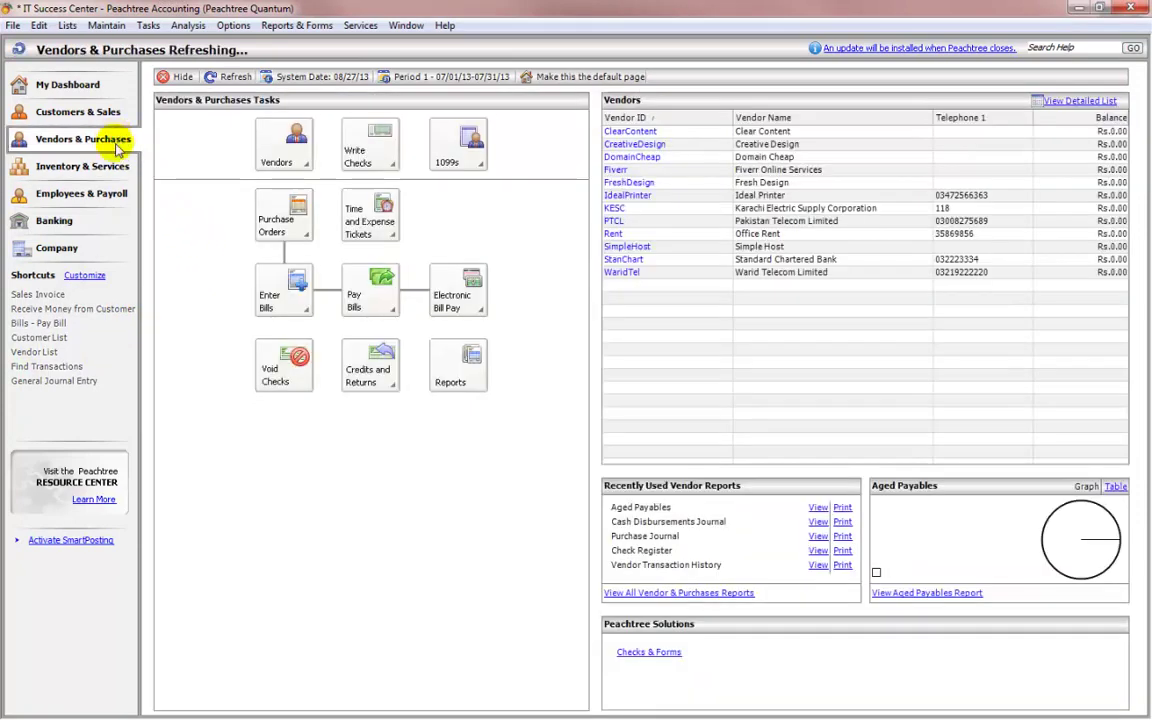
left_click(310, 238)
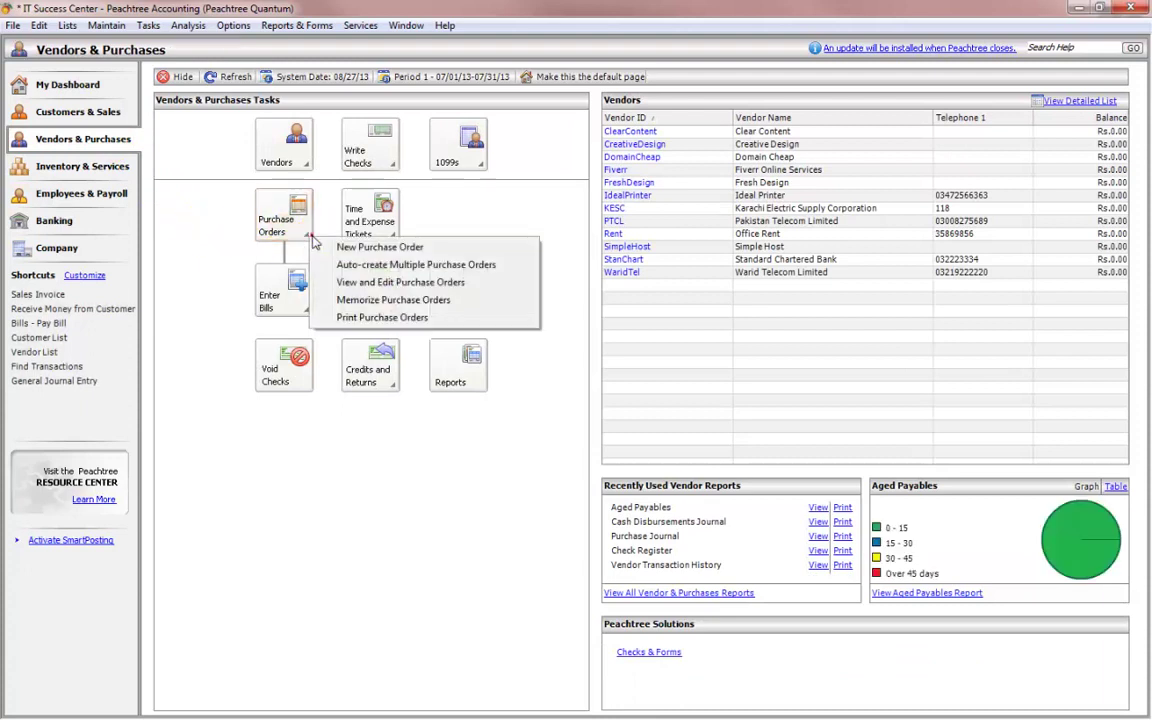
left_click(222, 238)
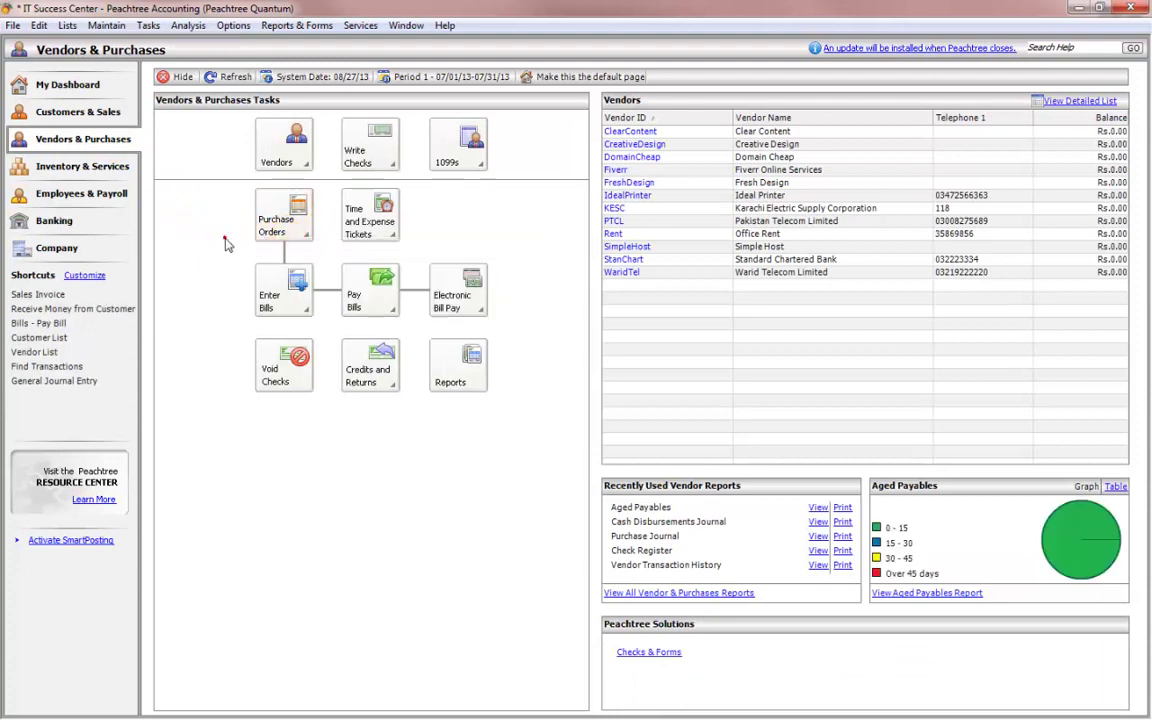
- Open a new blank purchase order form
left_click(147, 26)
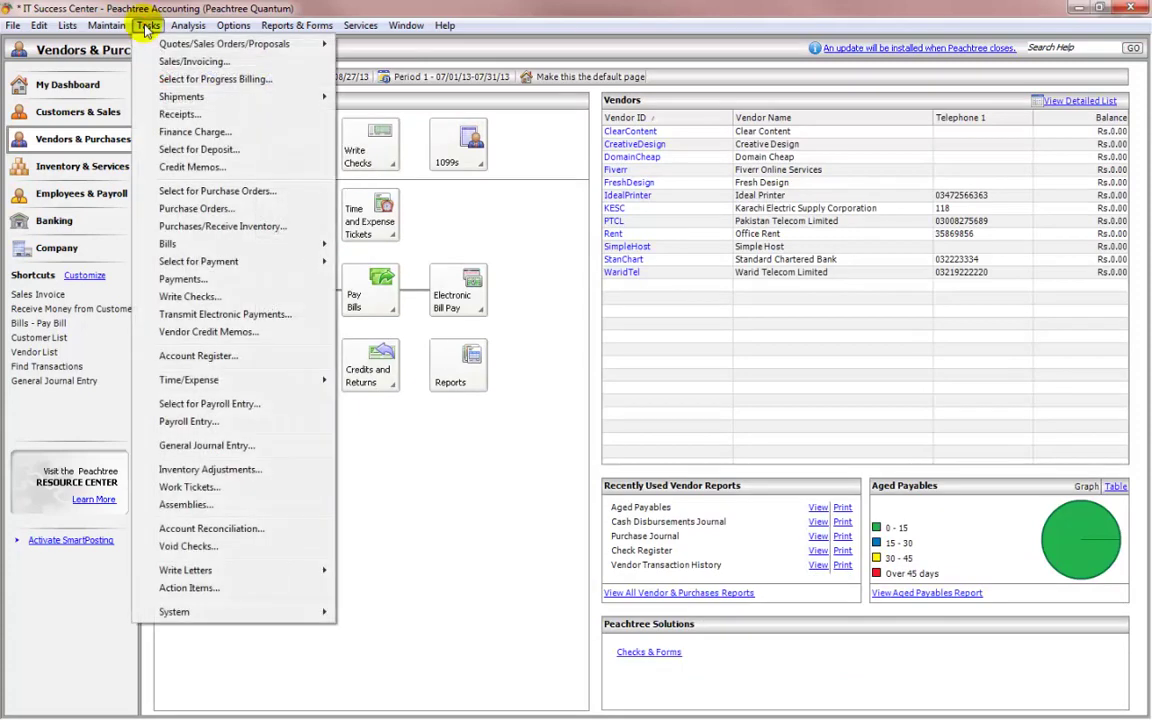
left_click(155, 209)
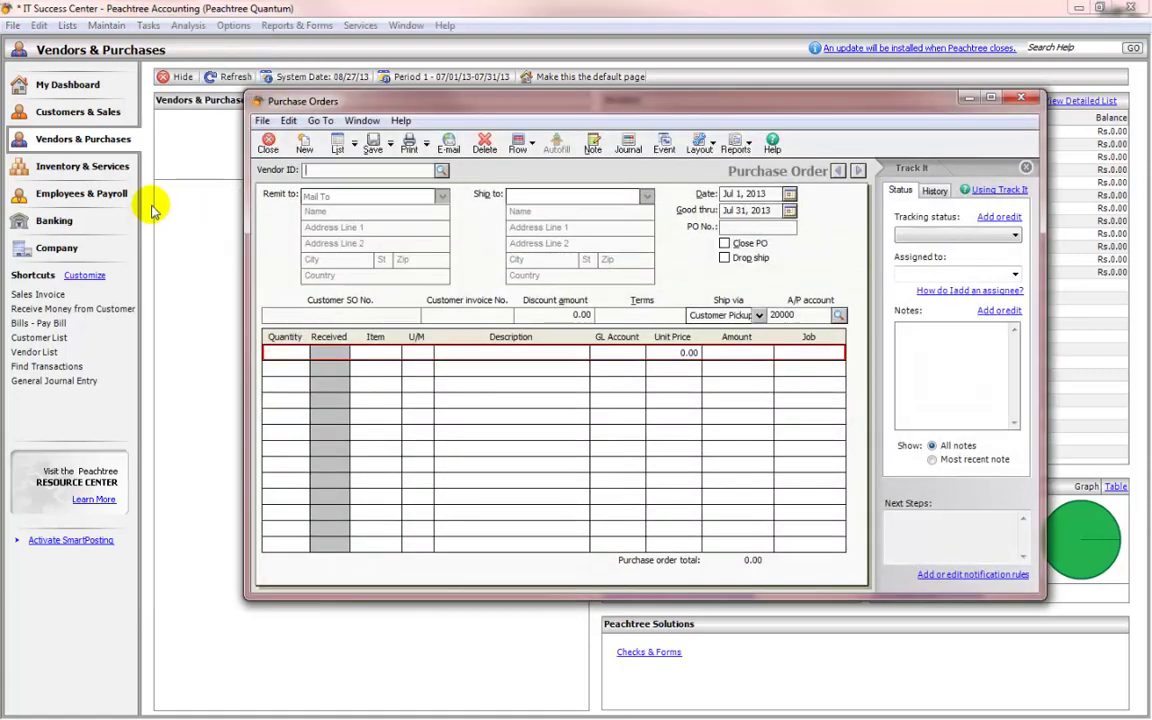
left_click(24, 383)
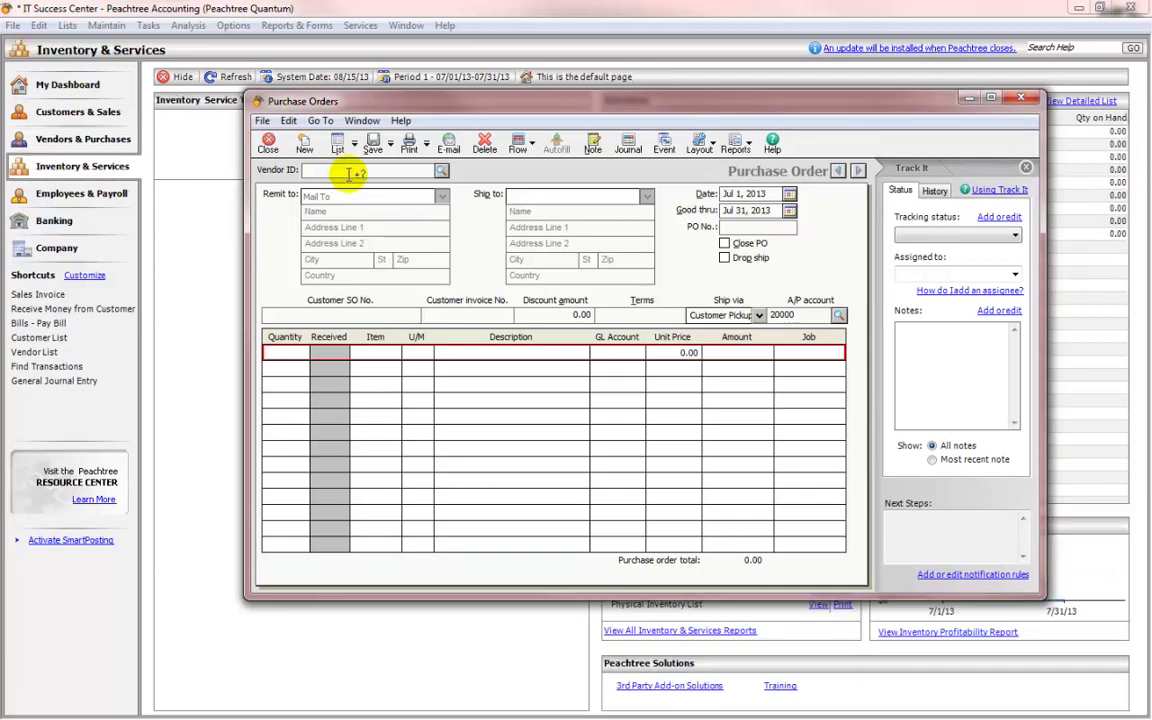
- Set the purchase order's vendor to DomainCheap and its date to Jul 15, 2013
type("domainCheap")
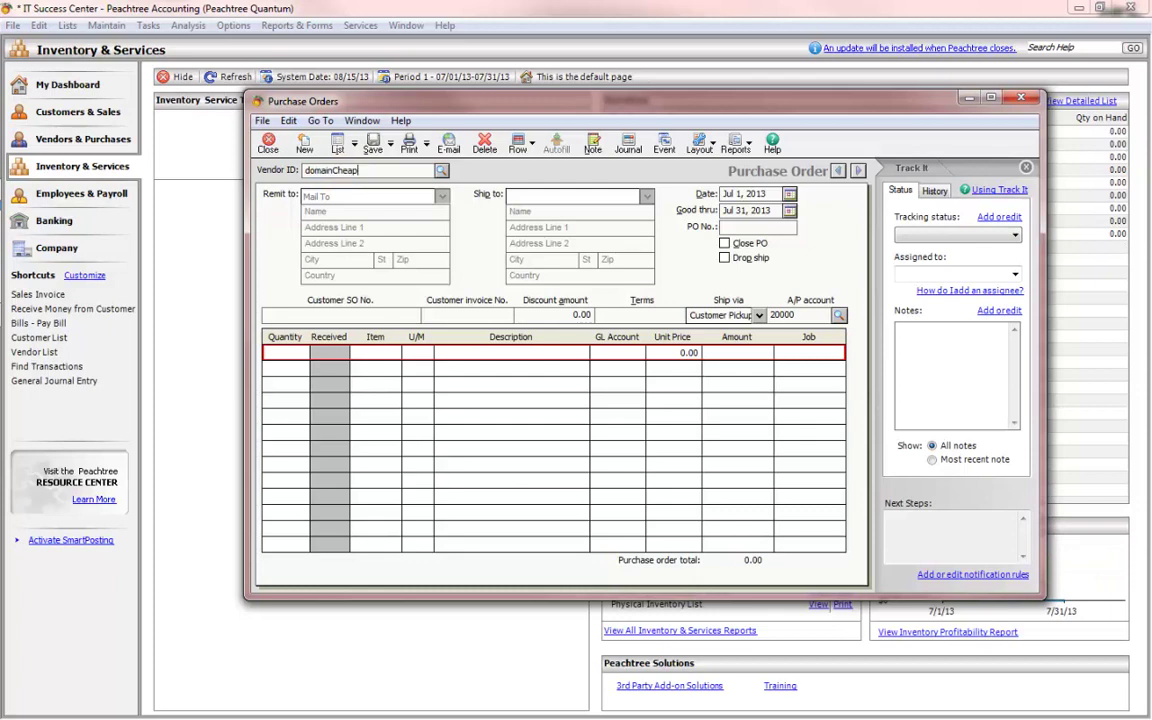
key("Tab")
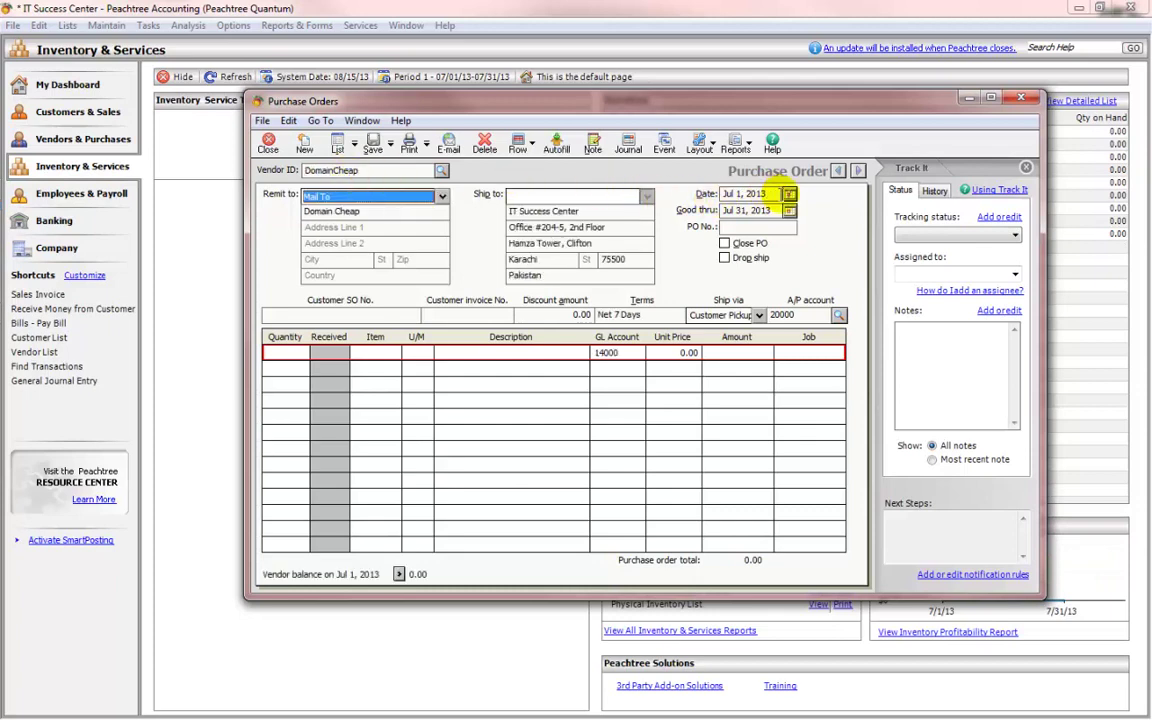
left_click(740, 193)
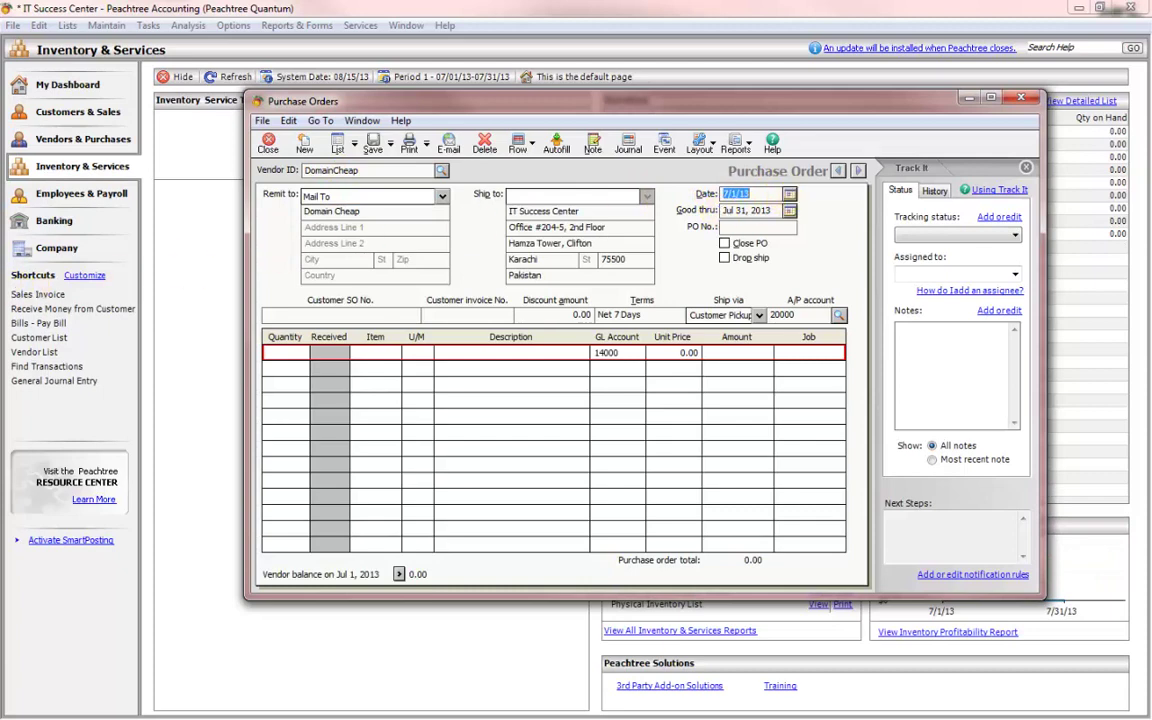
type("7/15/13")
key("Tab")
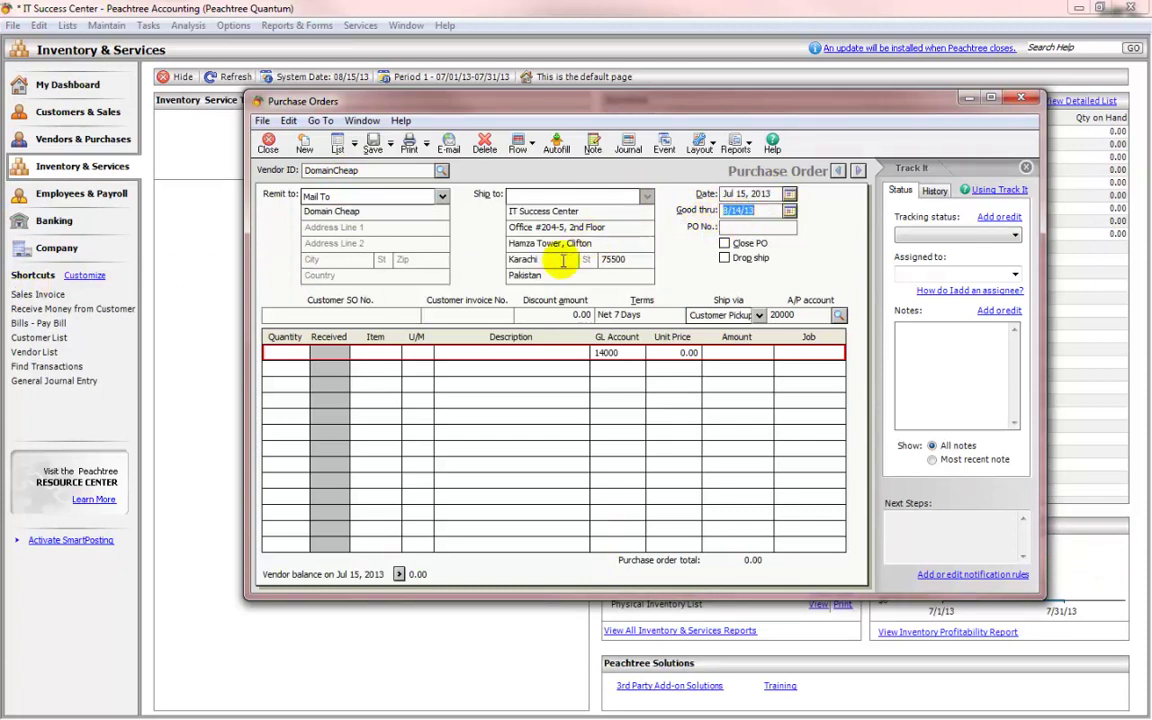
- Add a first order line for 10 units of the Domain item, keeping its default unit and description
left_click(278, 352)
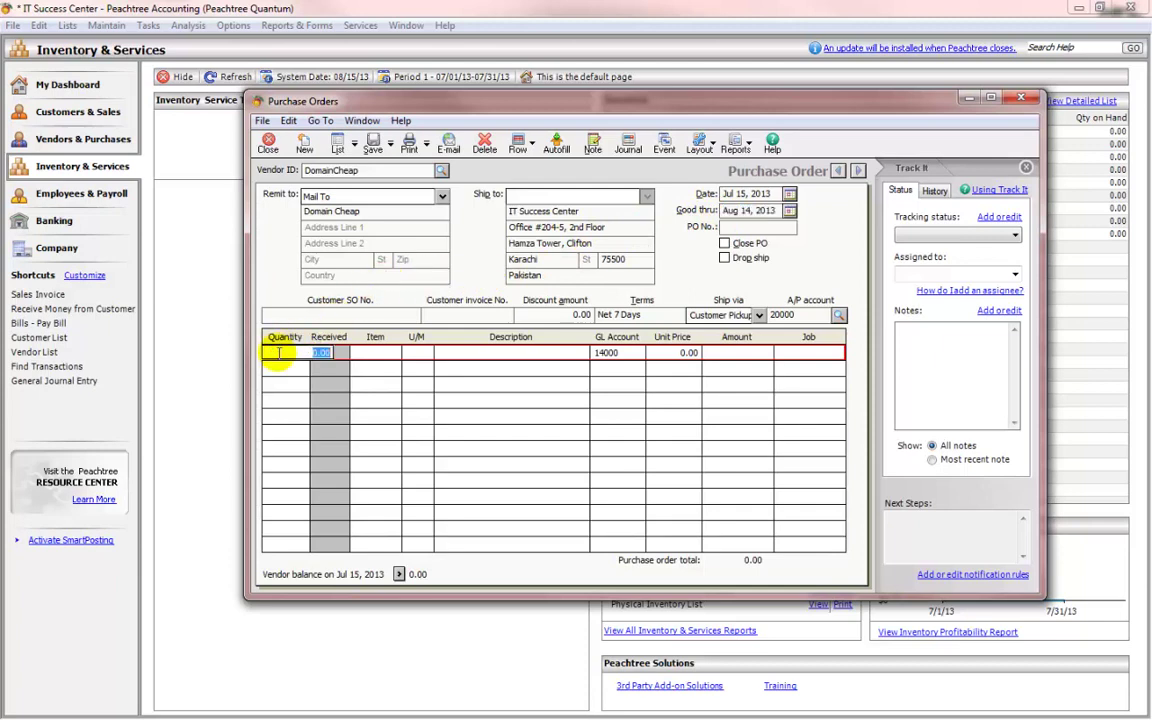
type("10")
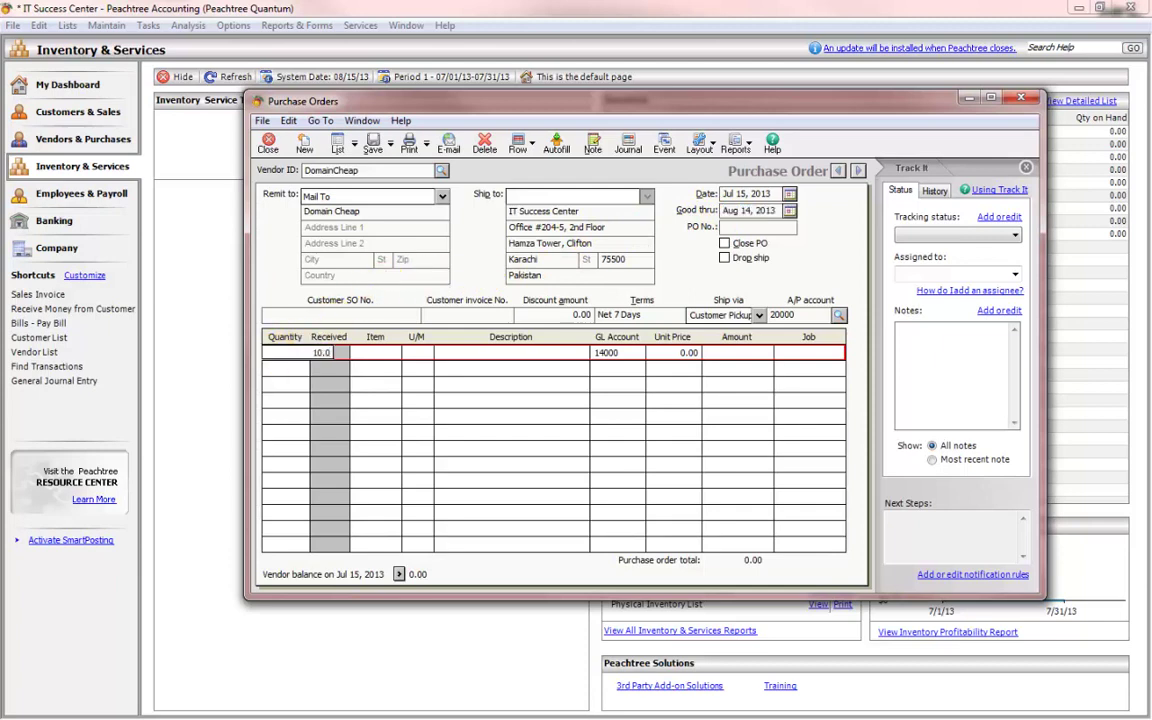
key("Tab")
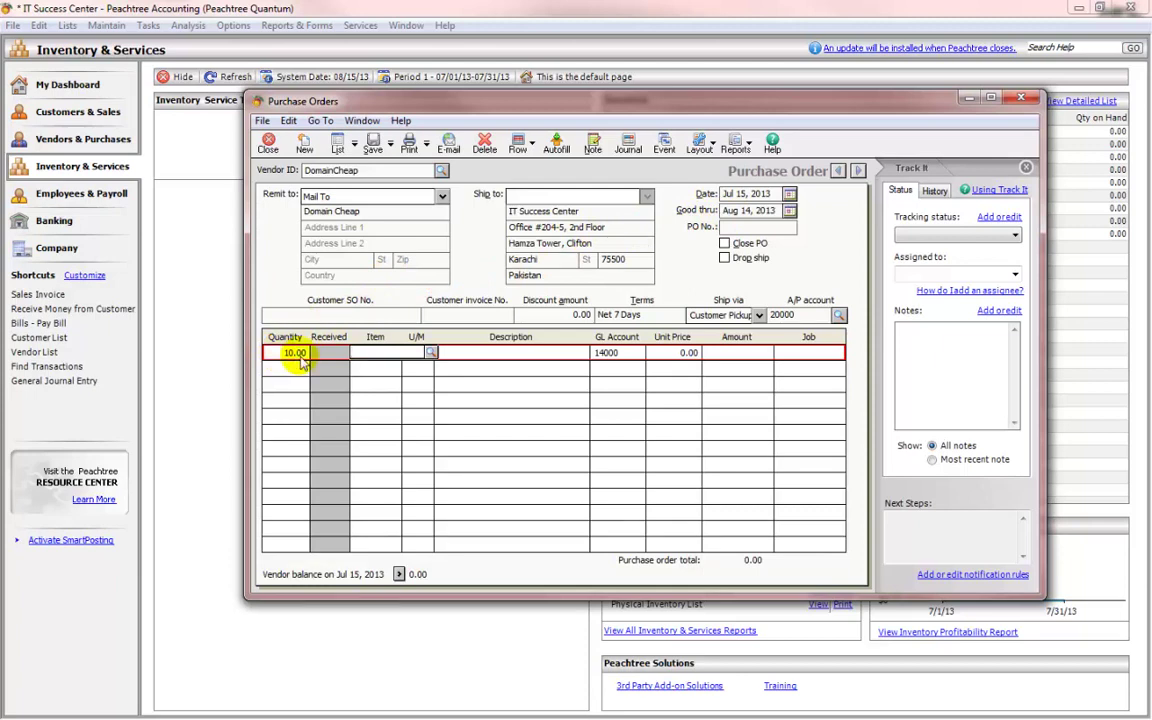
left_click(430, 353)
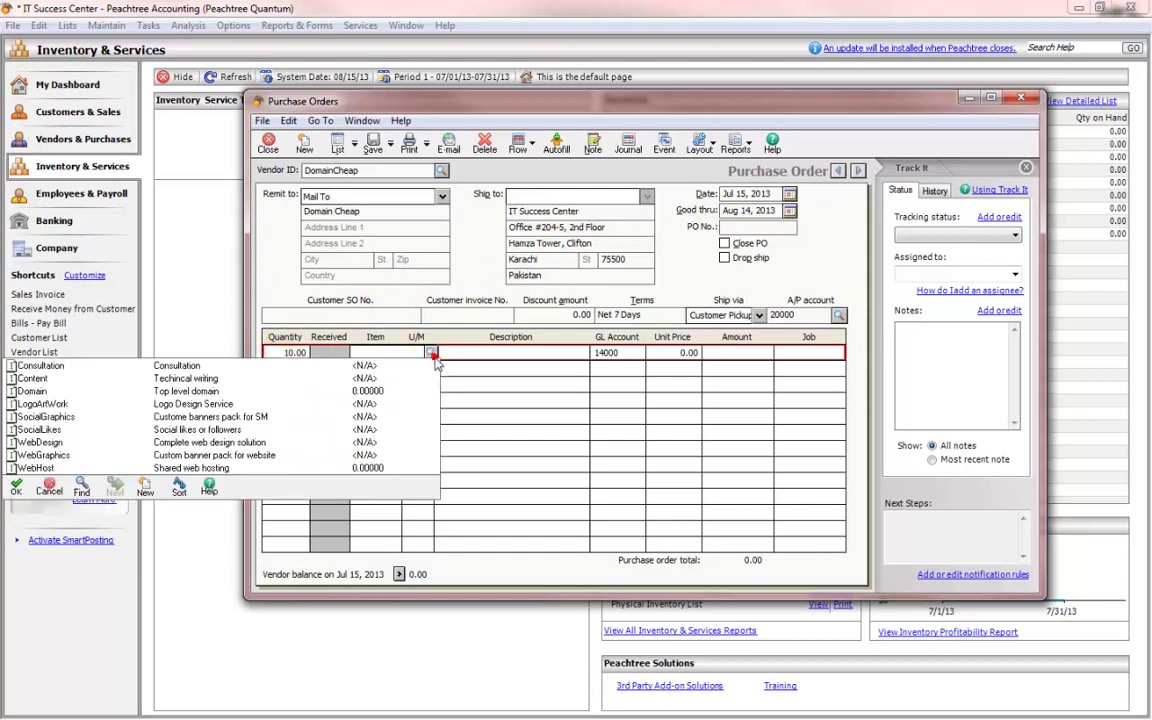
double_click(42, 391)
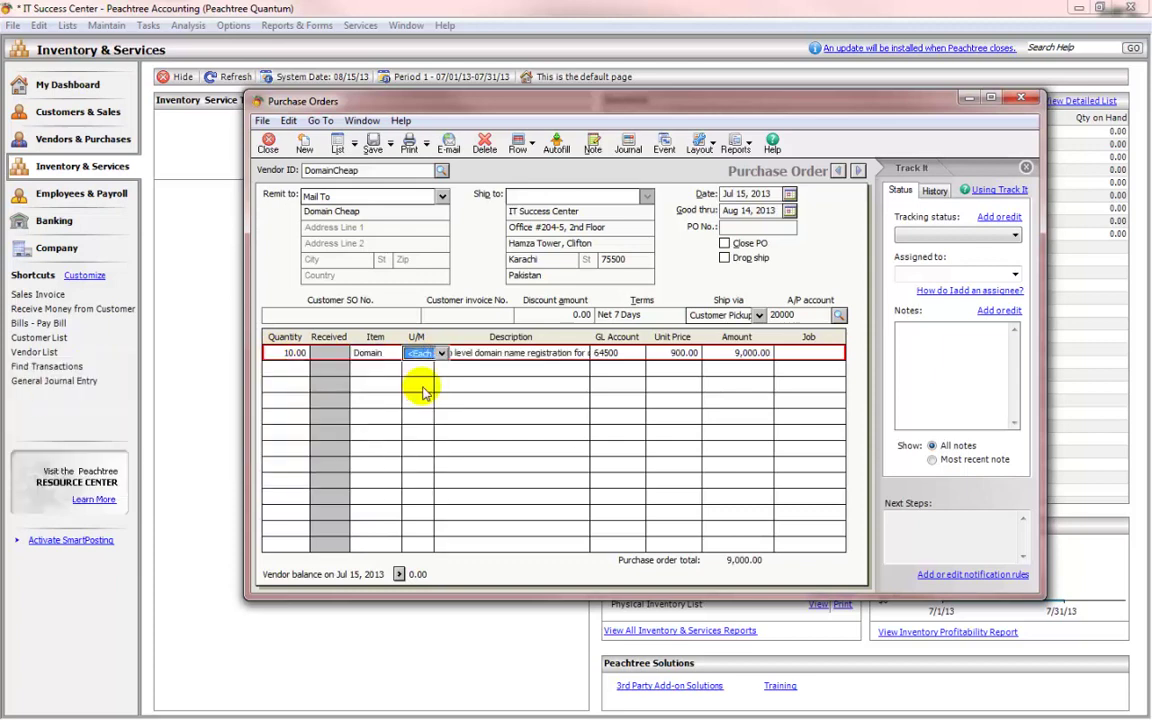
key("Tab")
key("Tab")
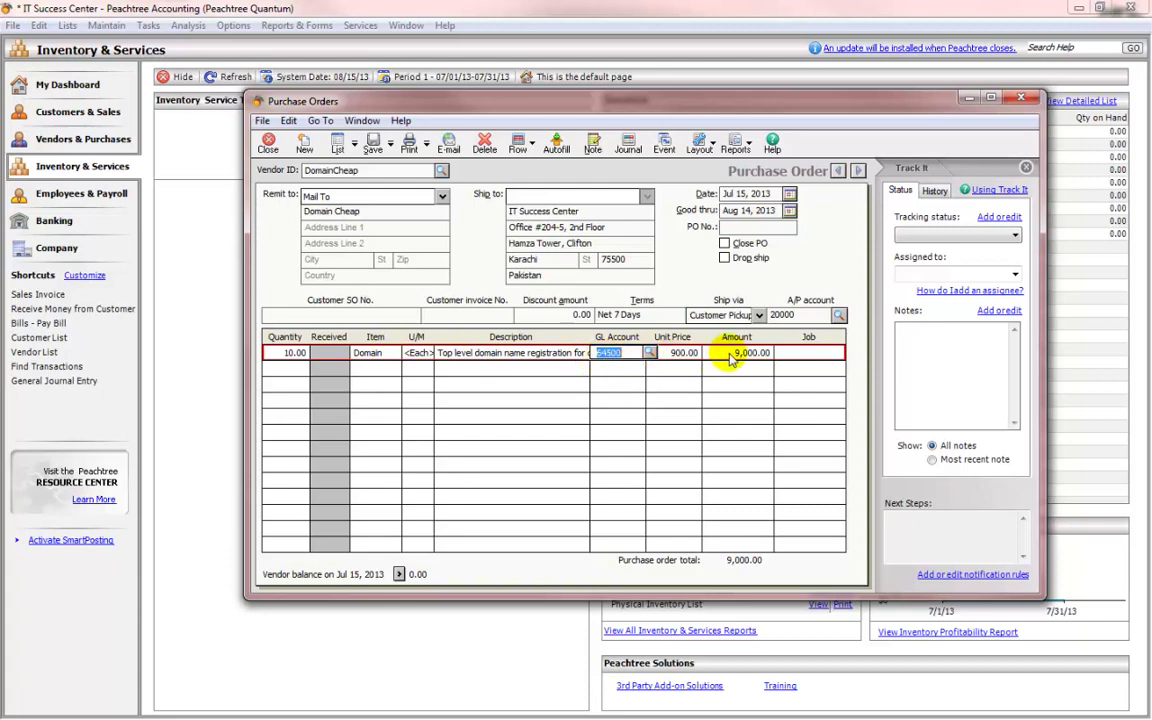
- Set the shipping method to Email/FAX and save the DomainCheap purchase order
left_click(759, 315)
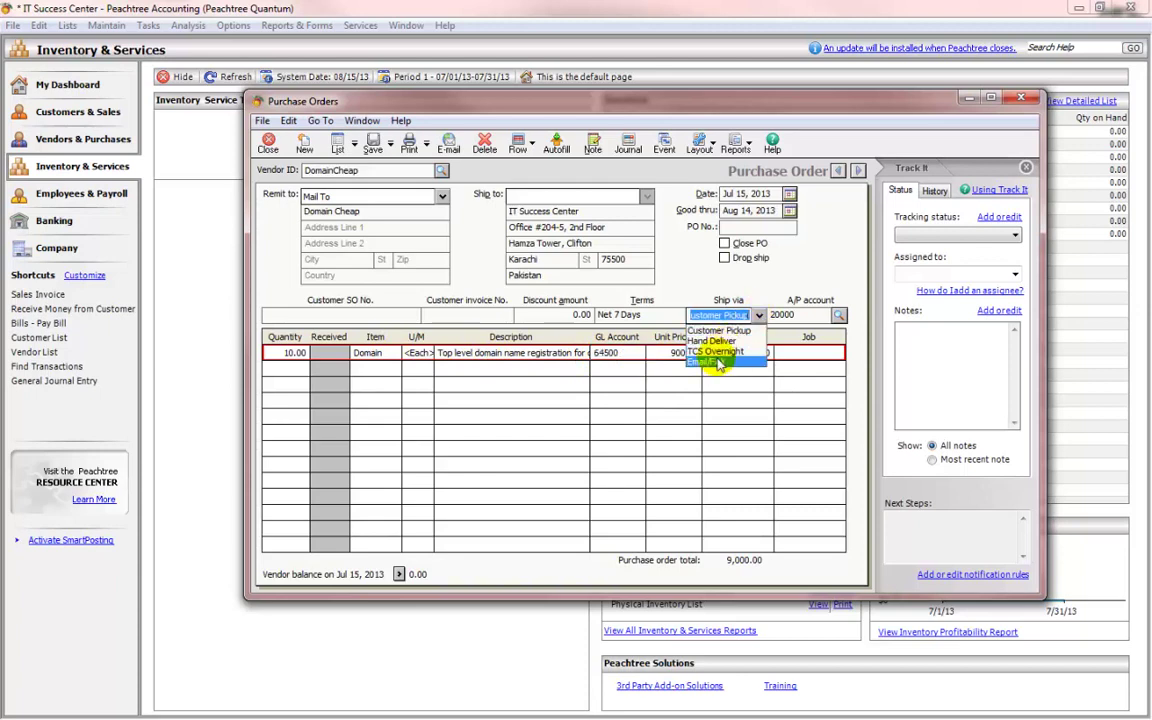
left_click(718, 362)
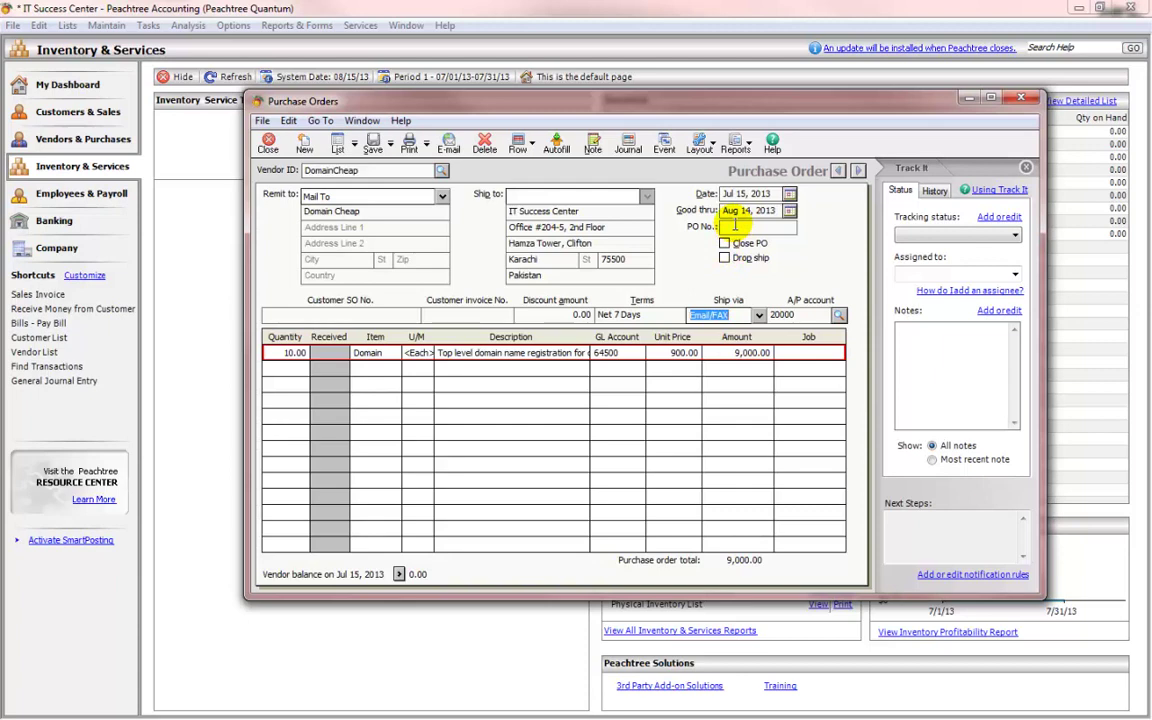
left_click(372, 145)
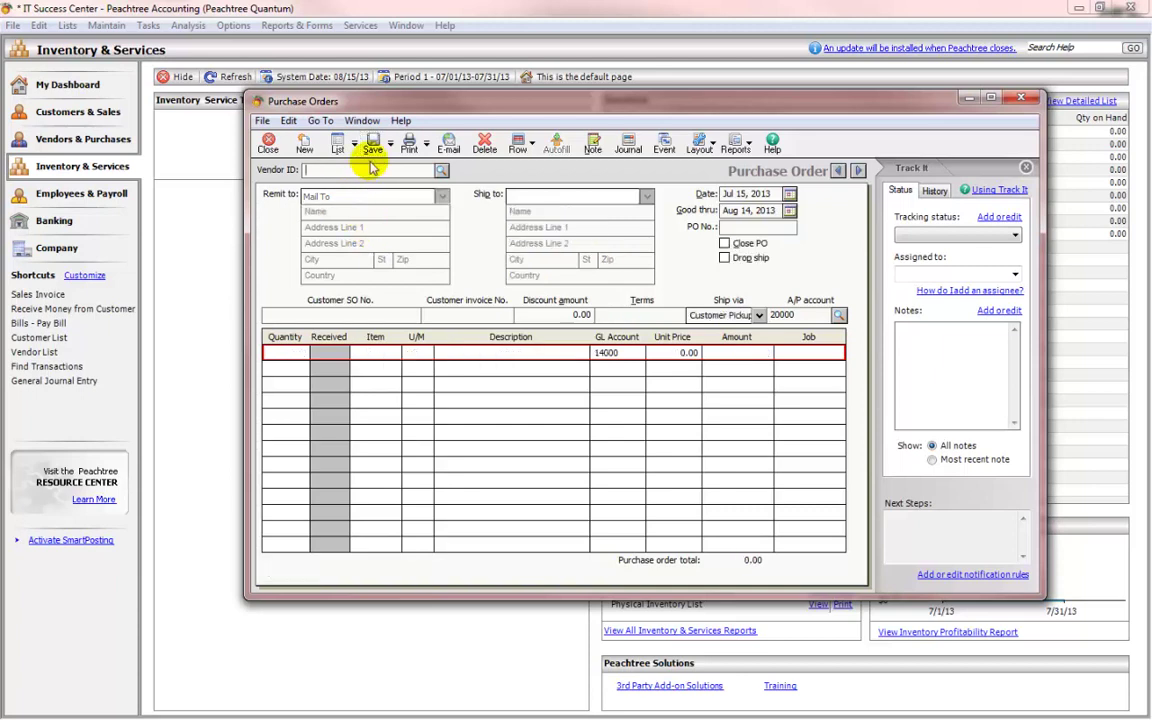
- Set the new purchase order's vendor to SimpleHost and enter a quantity of 10 on its first line
type("simleHost")
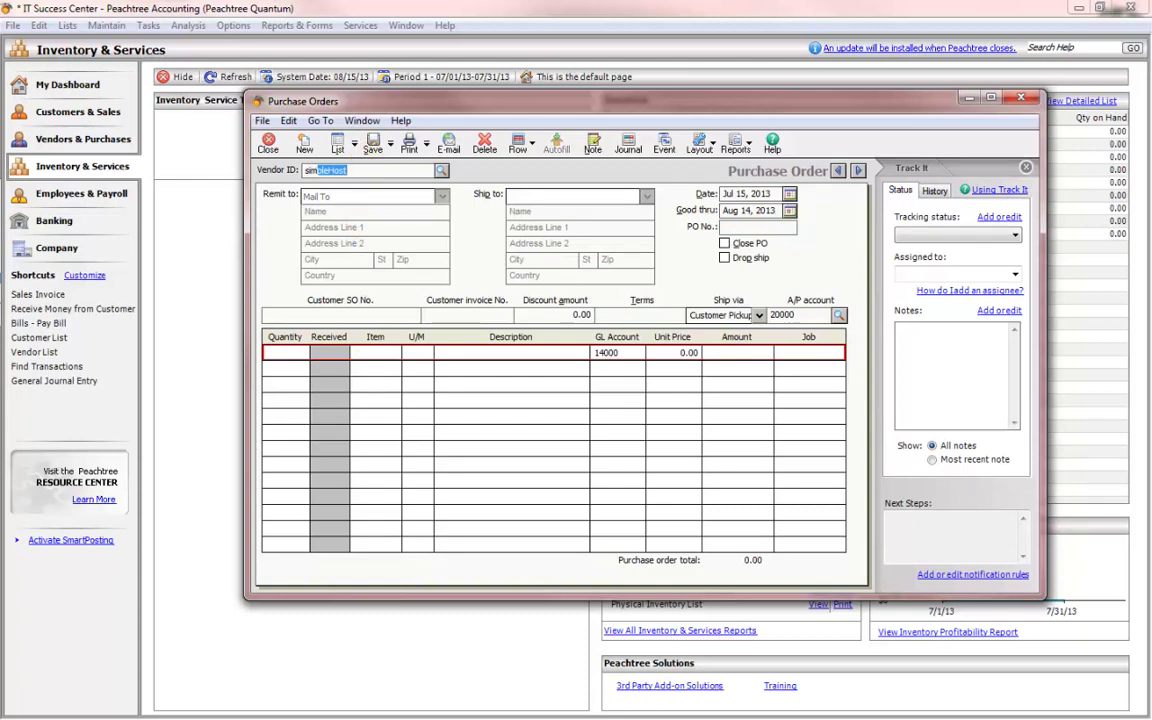
key("Tab")
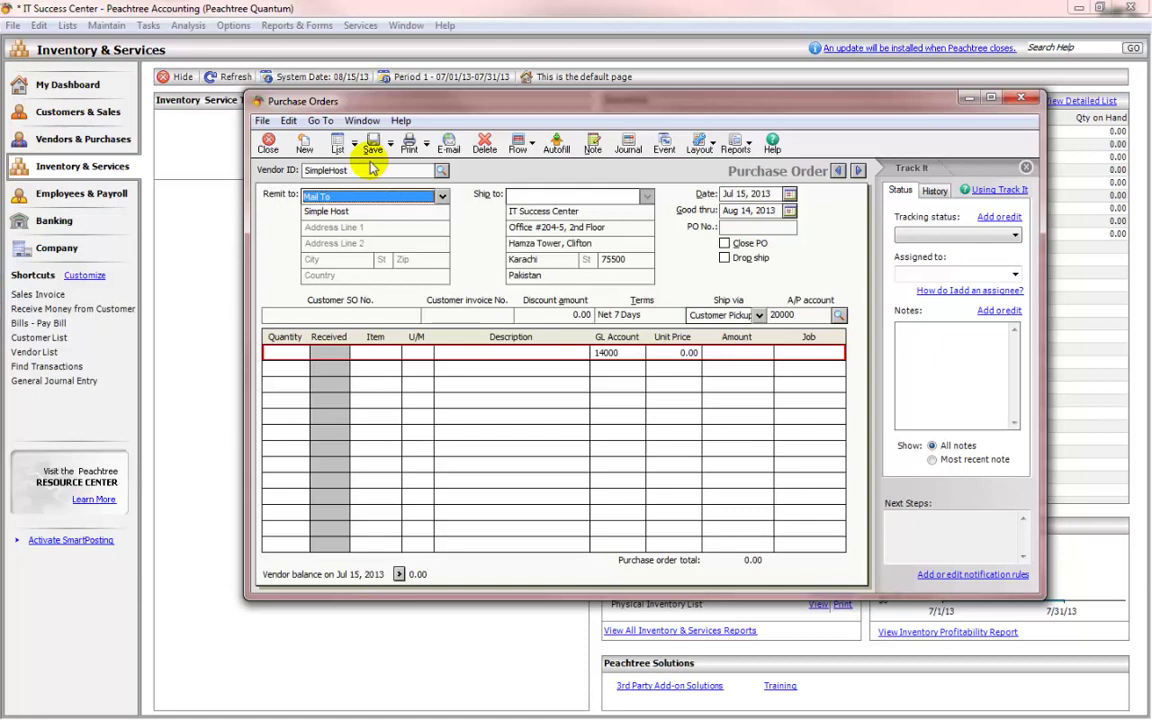
left_click(288, 353)
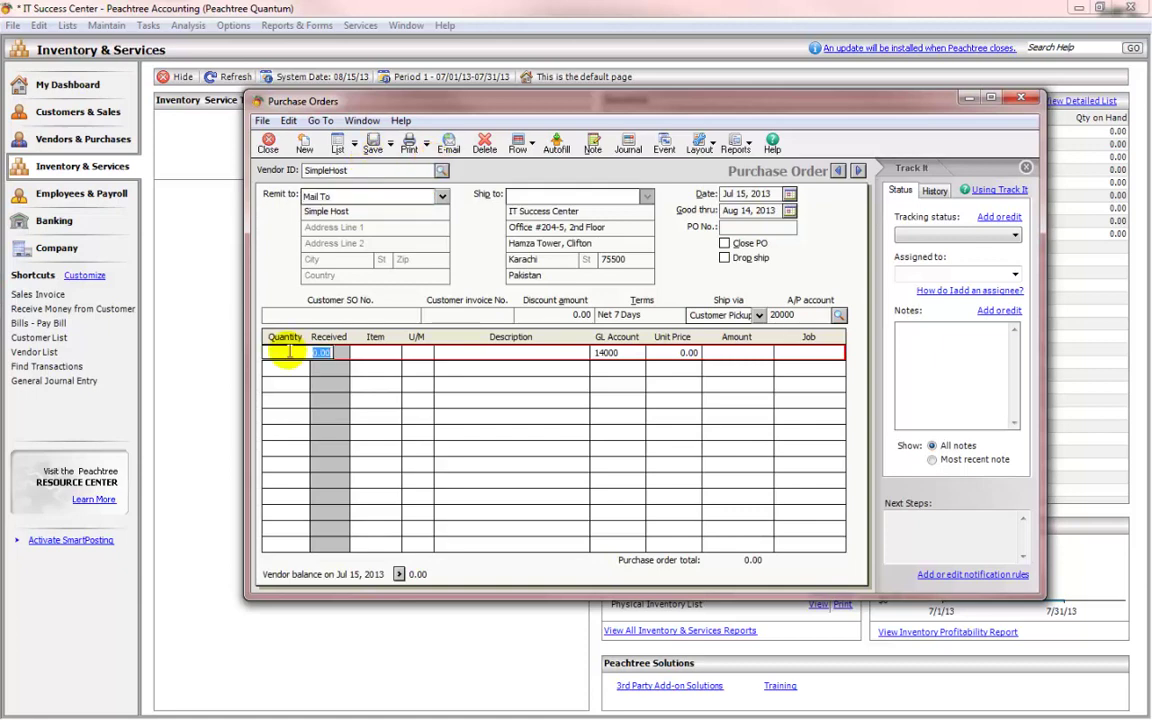
type("10")
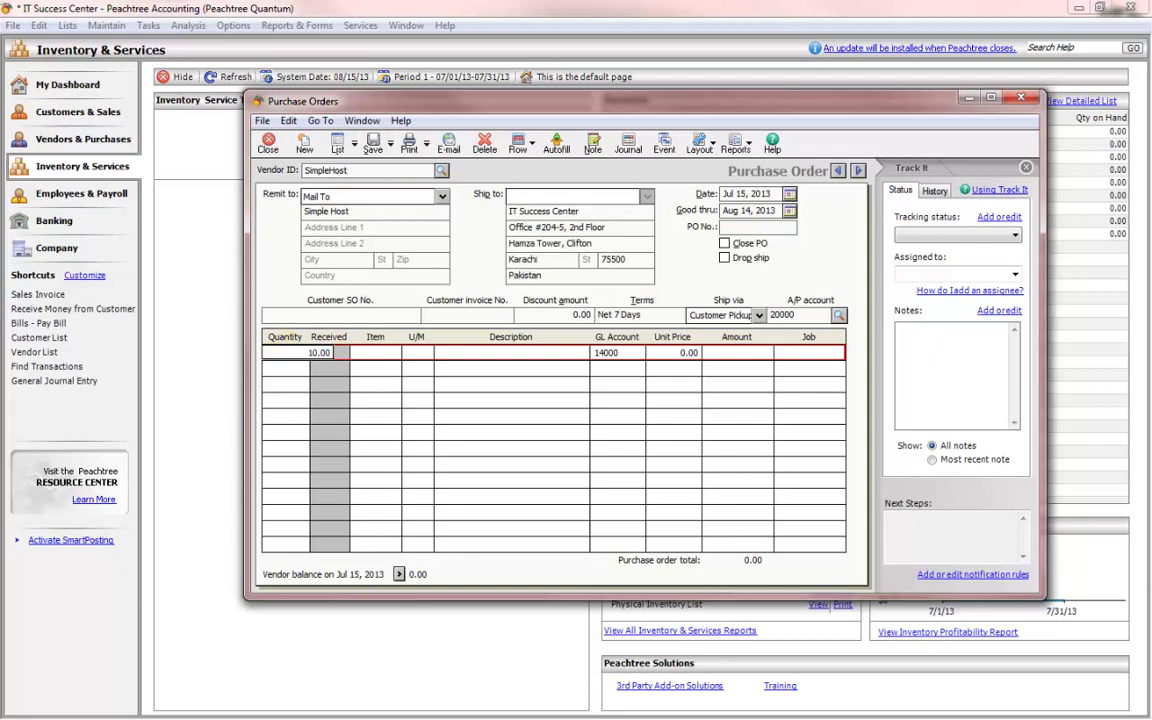
key("Tab")
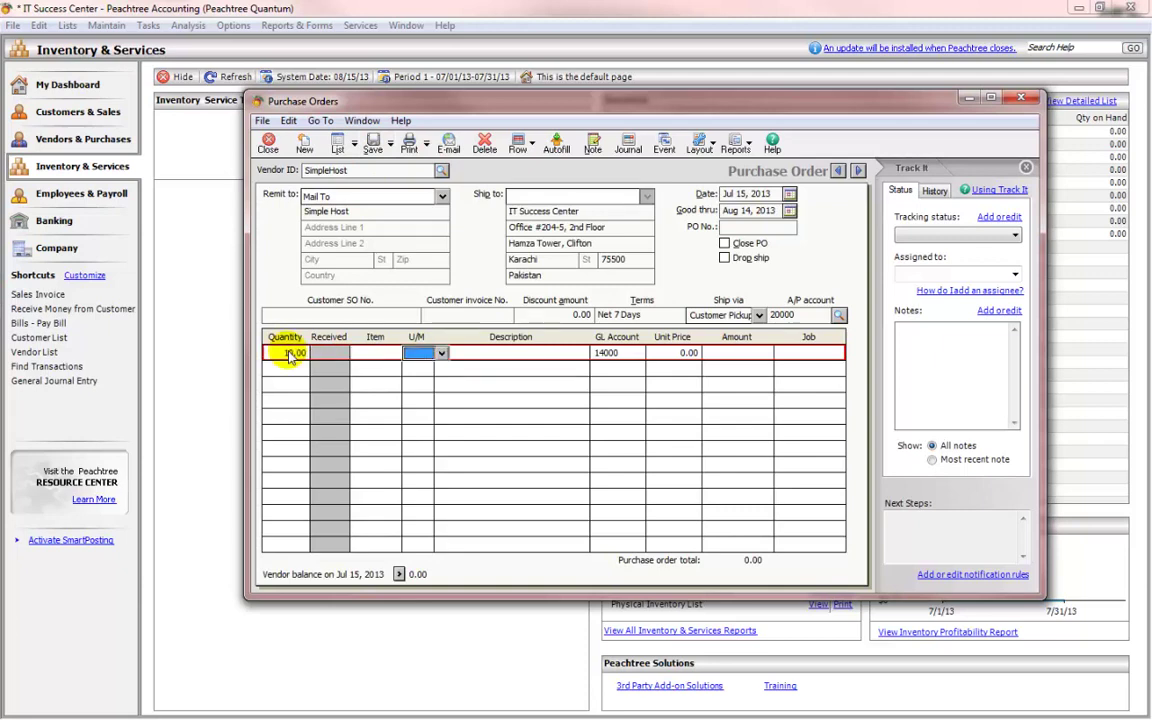
key("shift+Tab")
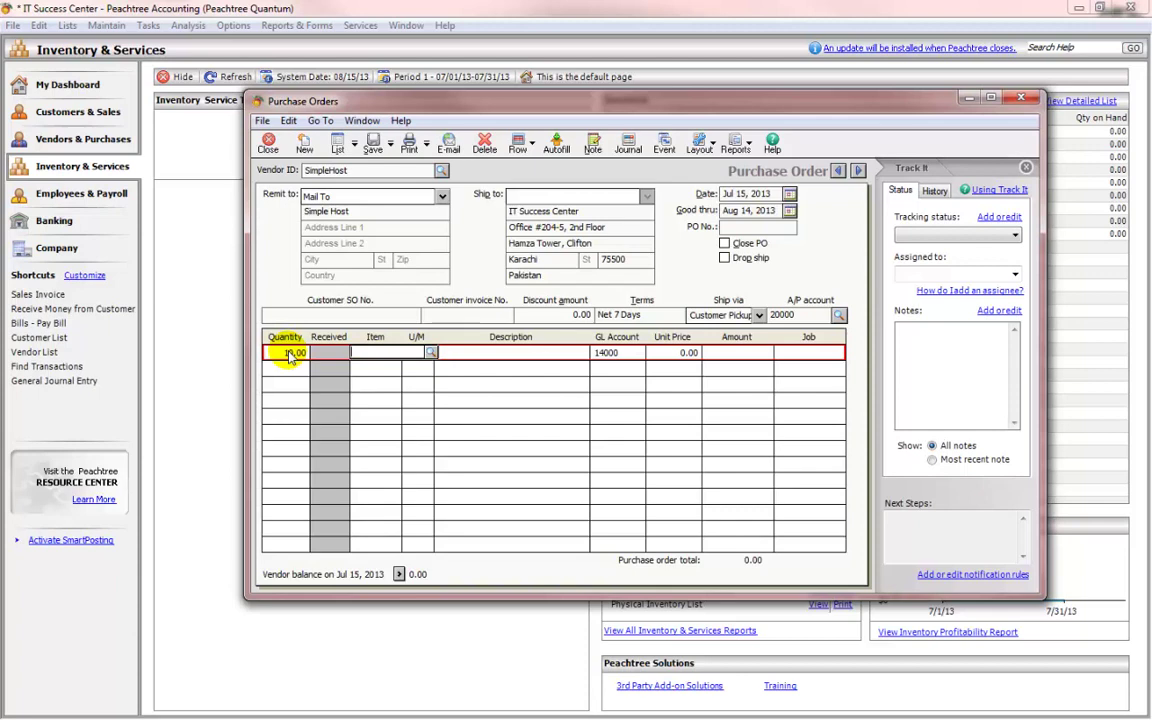
- Choose the WebHost item for the first order line and set its unit price to 6,000
left_click(429, 354)
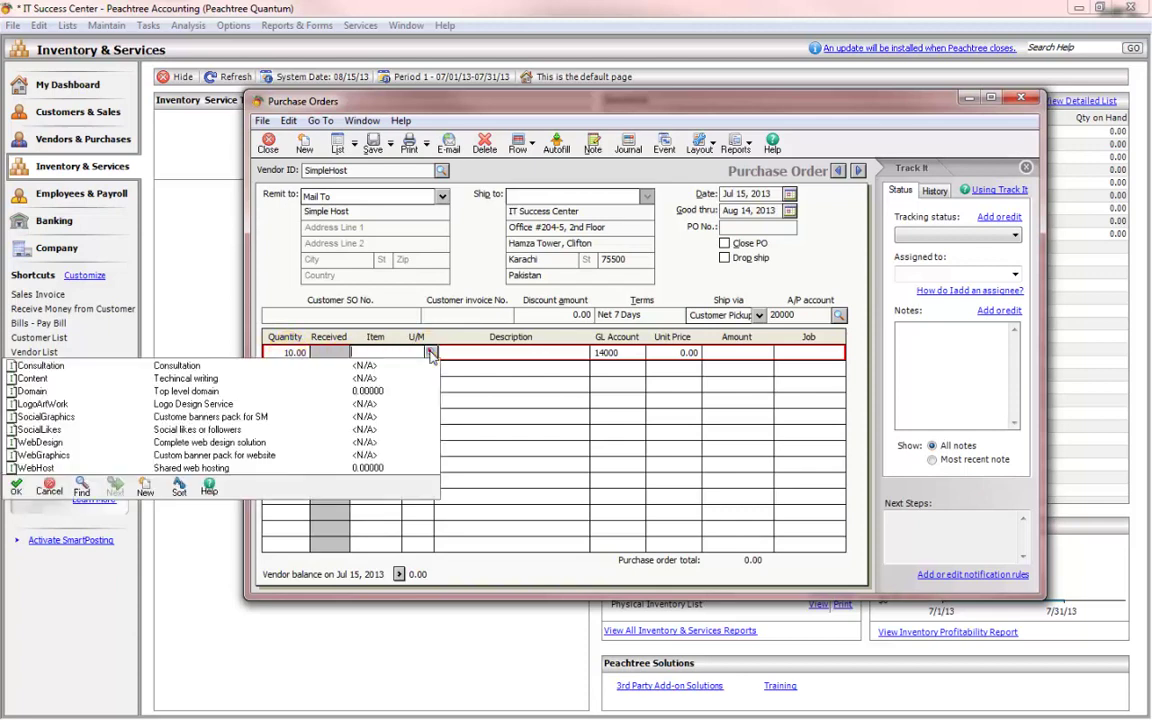
double_click(35, 468)
left_click(418, 354)
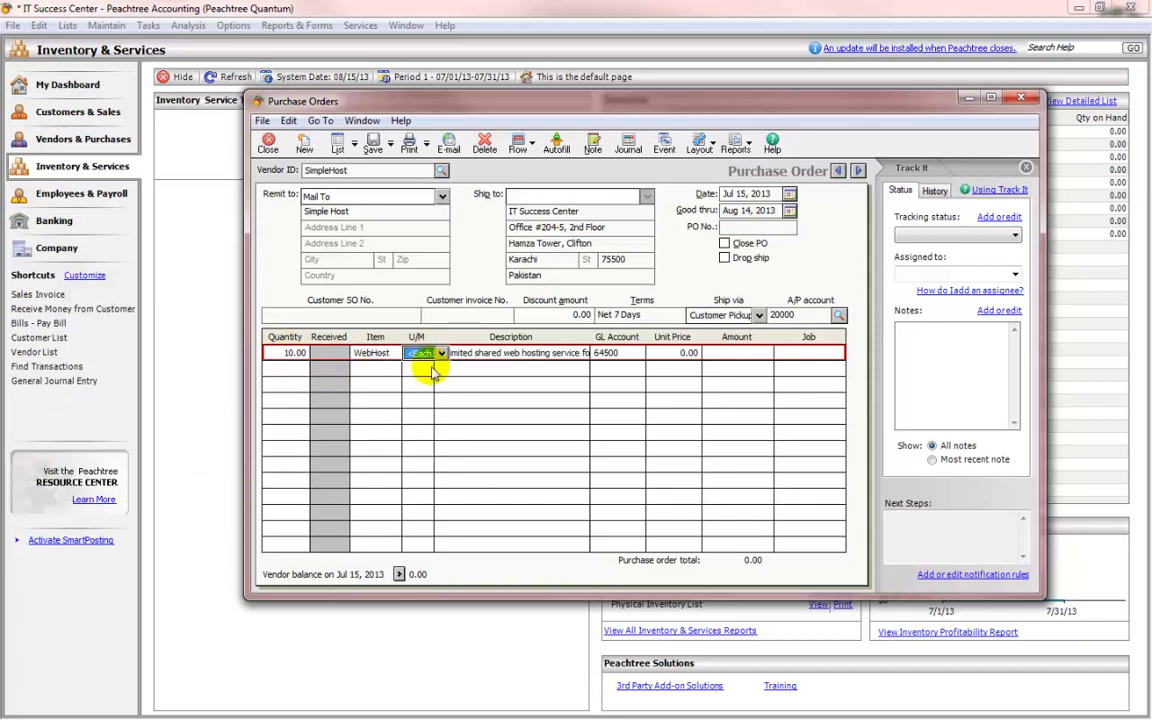
key("Tab")
key("Tab")
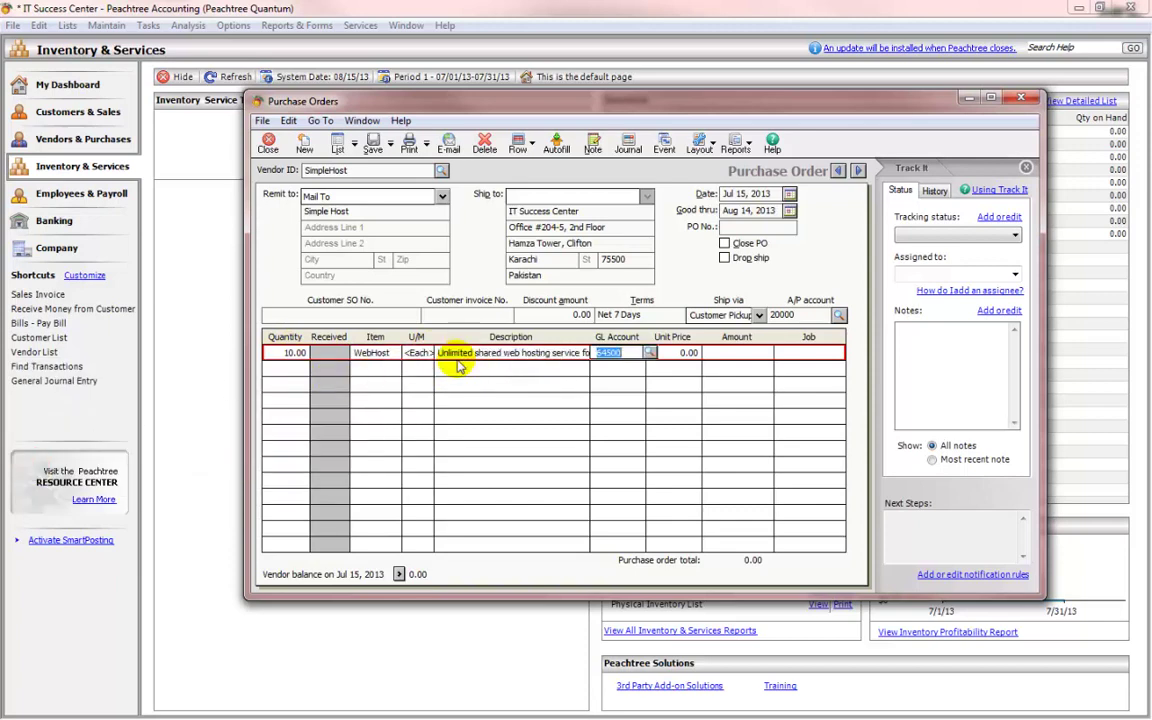
key("Tab")
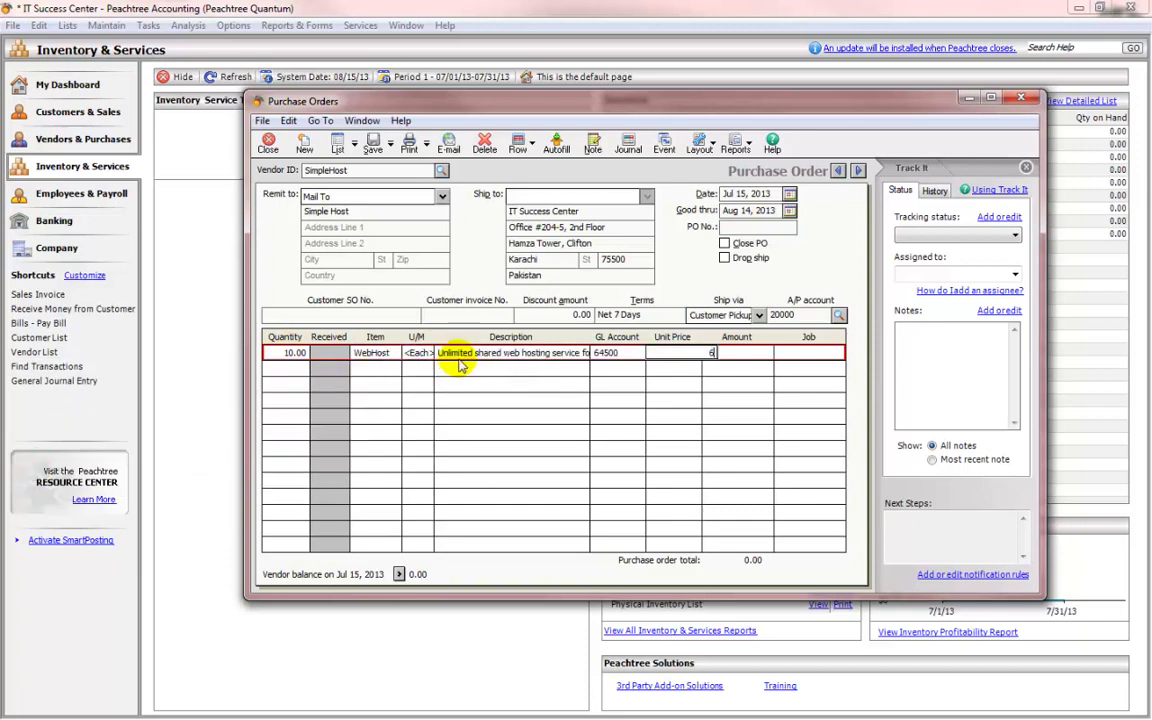
type("6000")
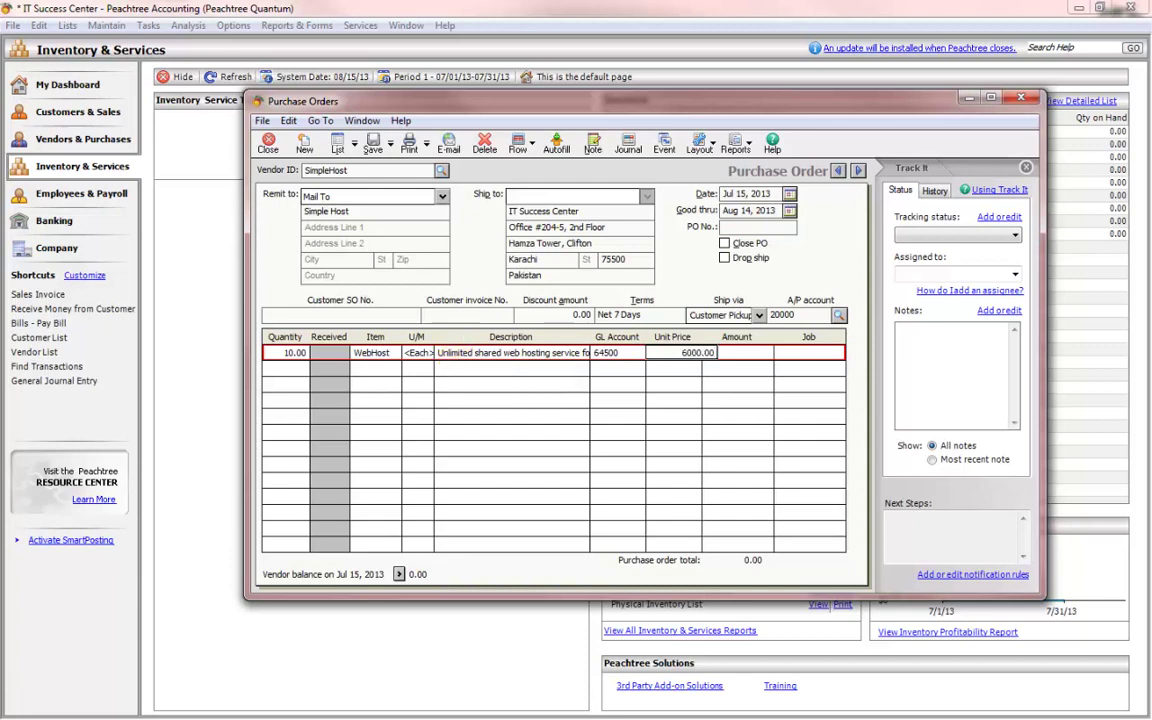
key("Tab")
key("Tab")
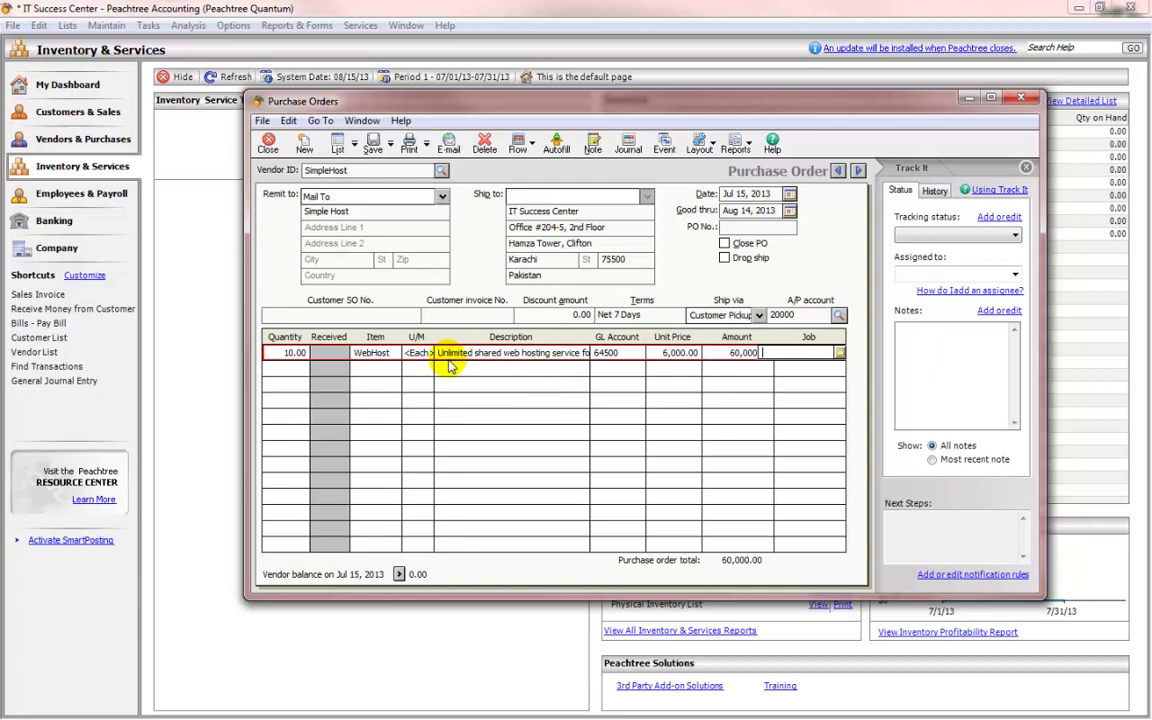
- Try to set the shipping method to Email/FAX and save the SimpleHost purchase order
left_click(759, 315)
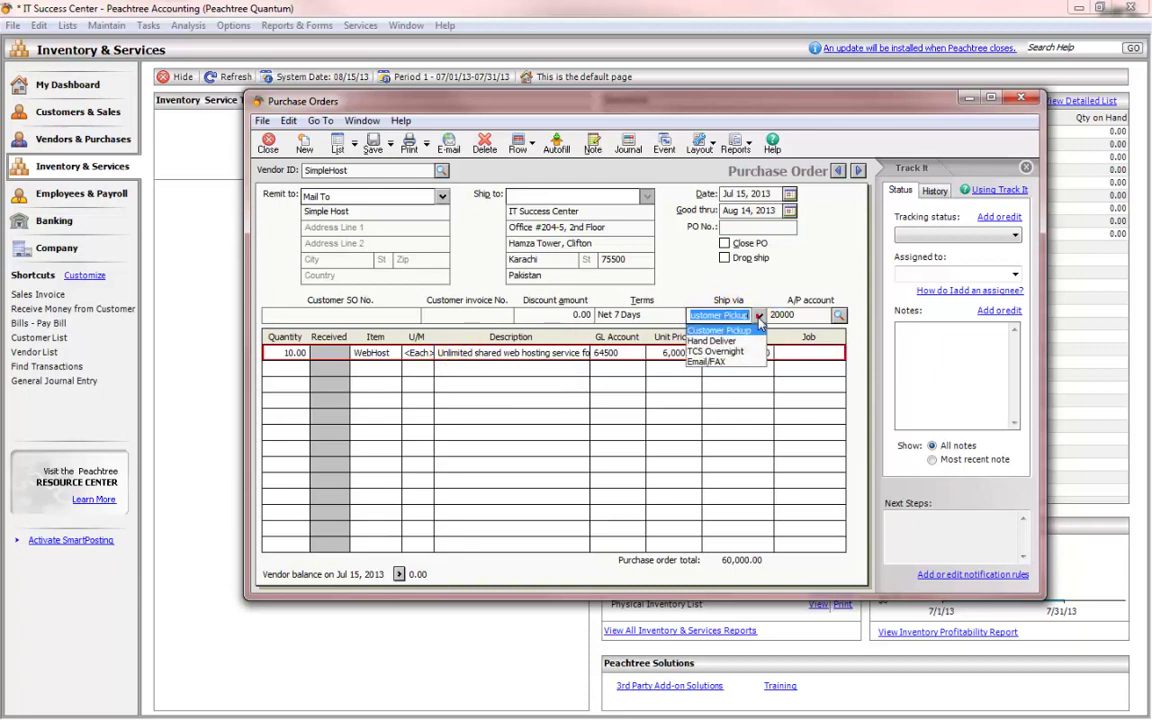
left_click(718, 370)
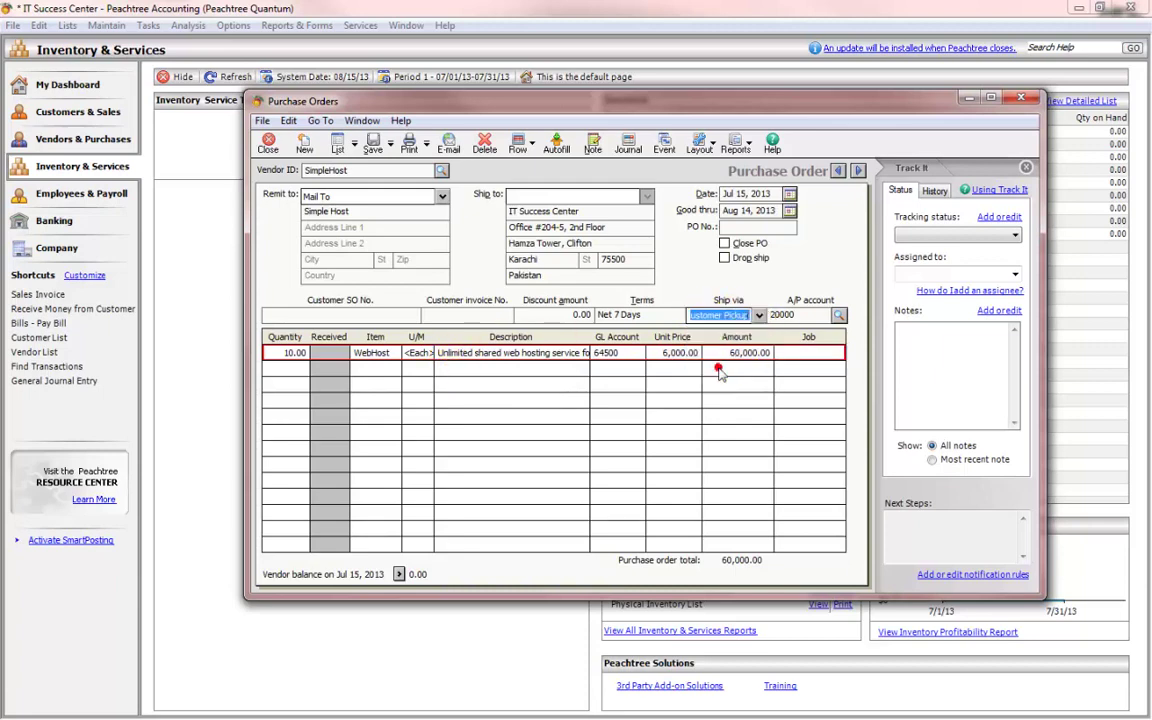
left_click(373, 145)
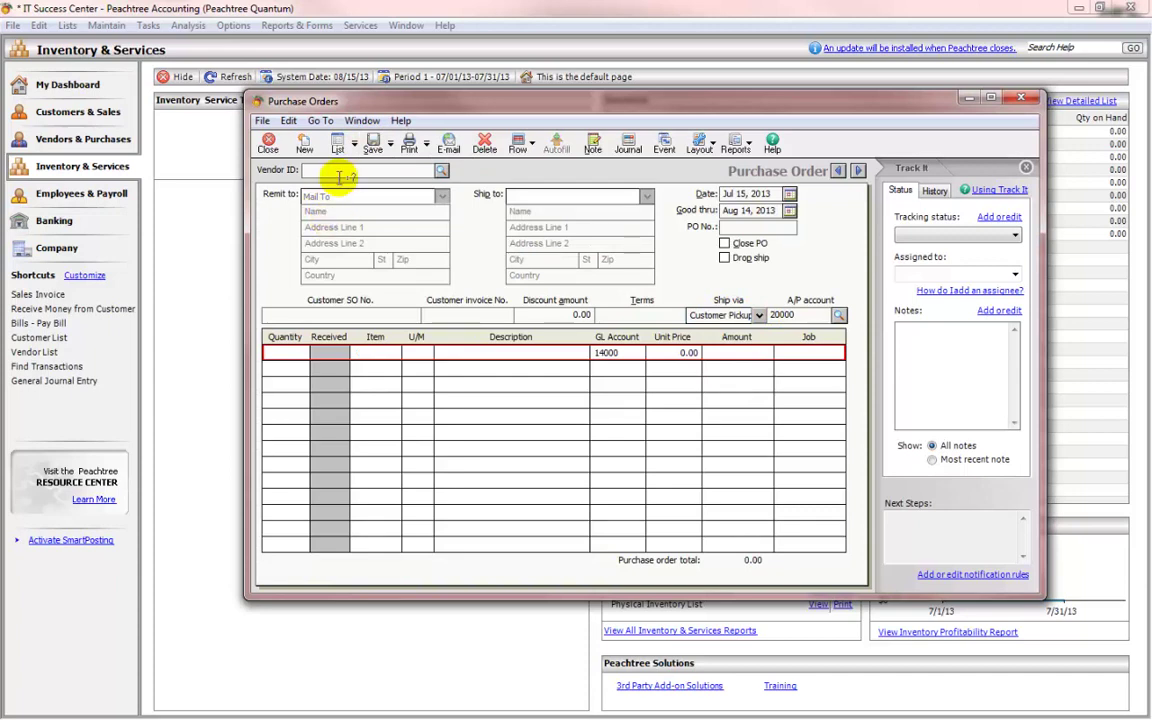
- Fill in the new purchase order's header with vendor IdealPrinter, date Jul 1, 2013 and shipping method Hand Deliver
type("idealPrinter")
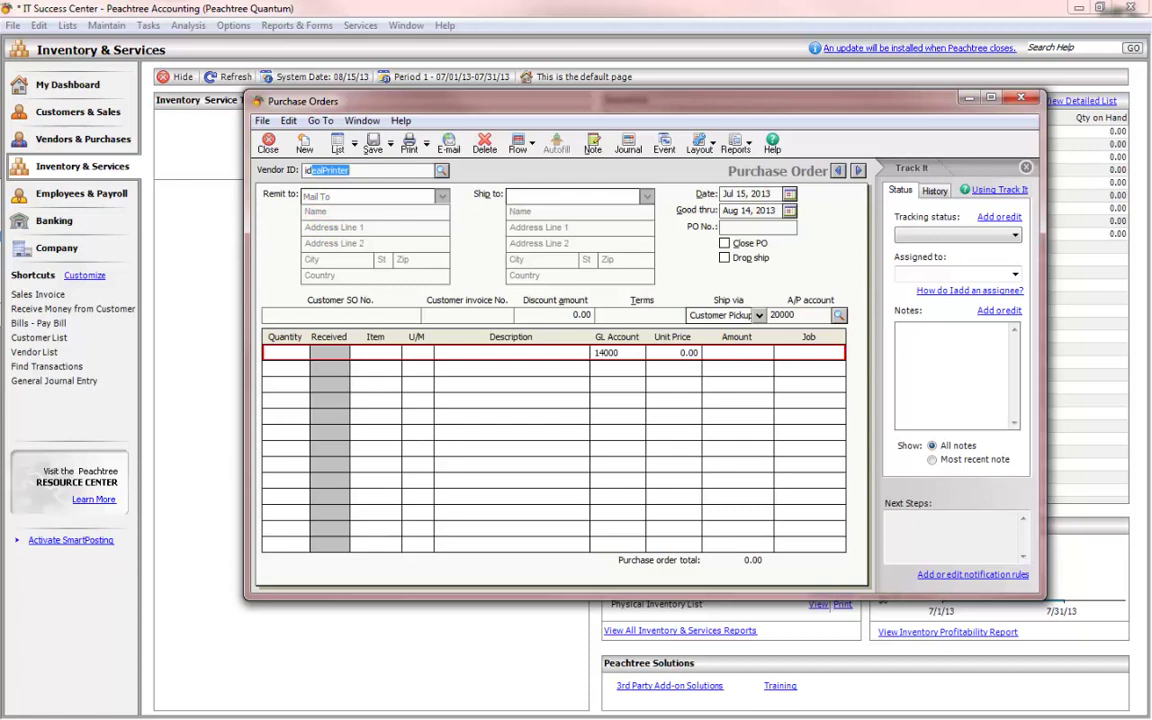
key("Tab")
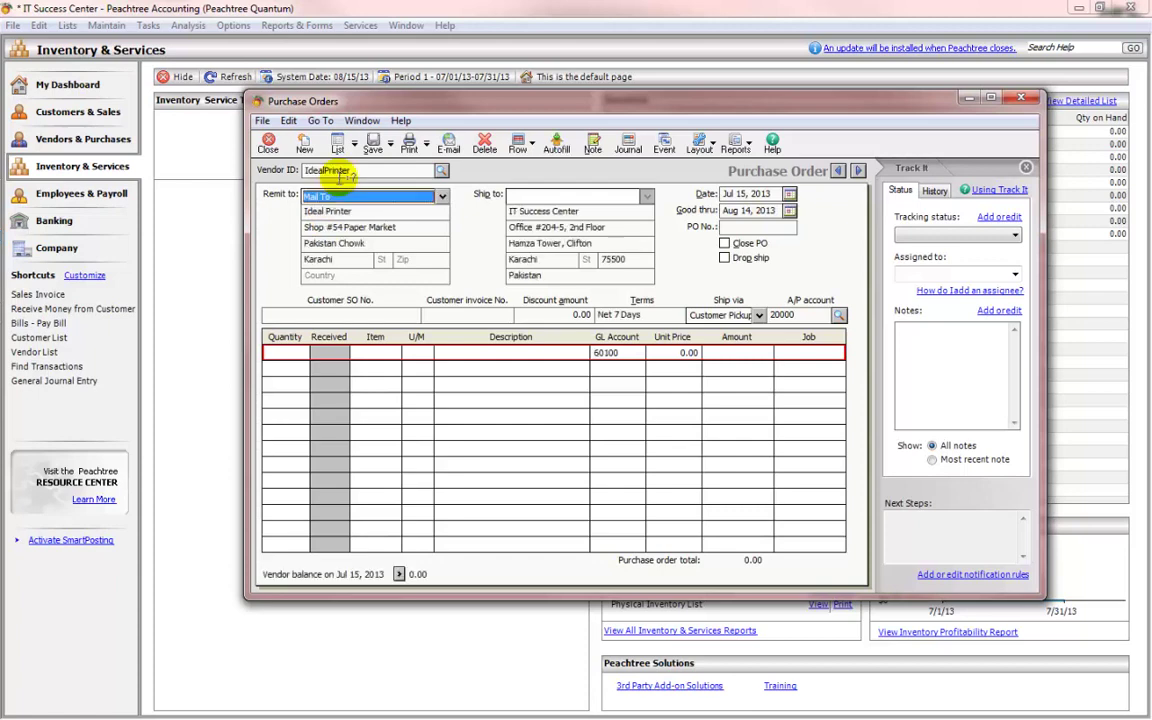
left_click(780, 194)
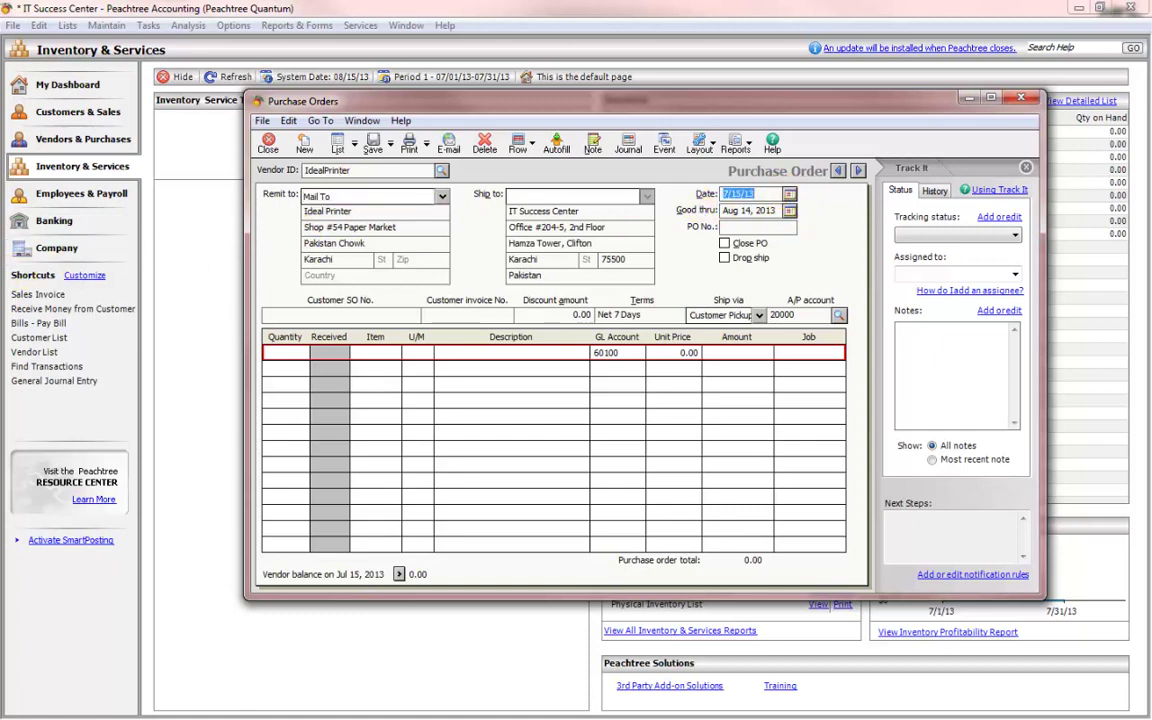
type("7/1/13")
key("Tab")
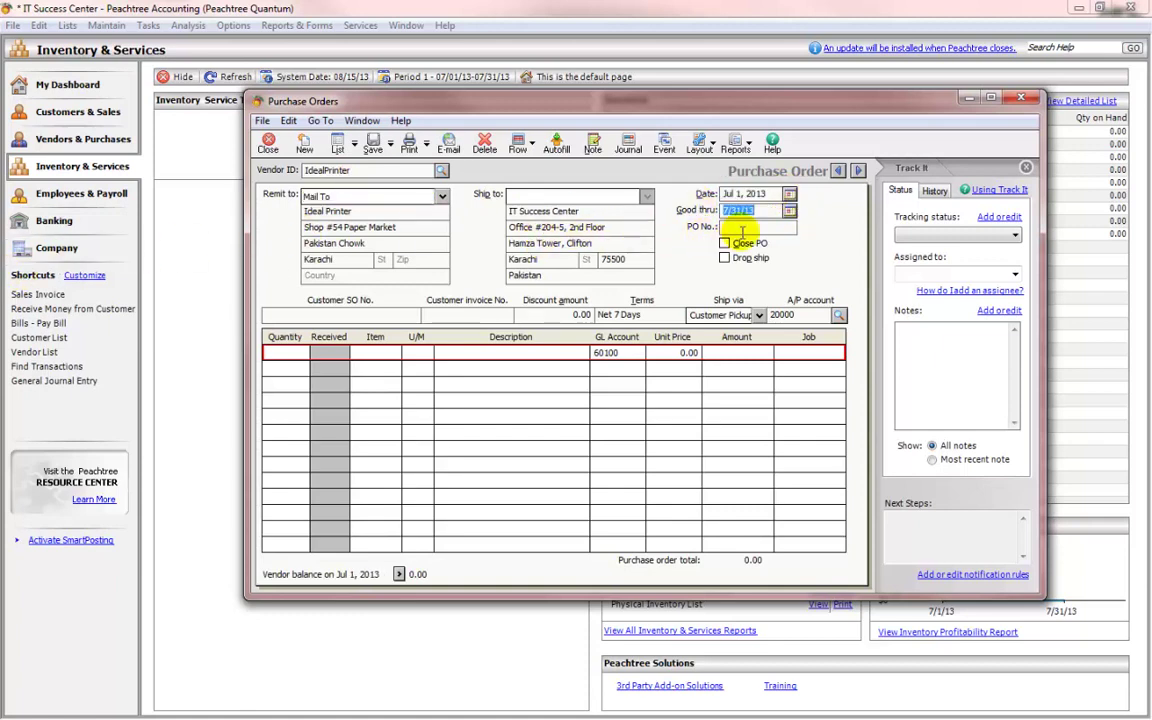
left_click(759, 315)
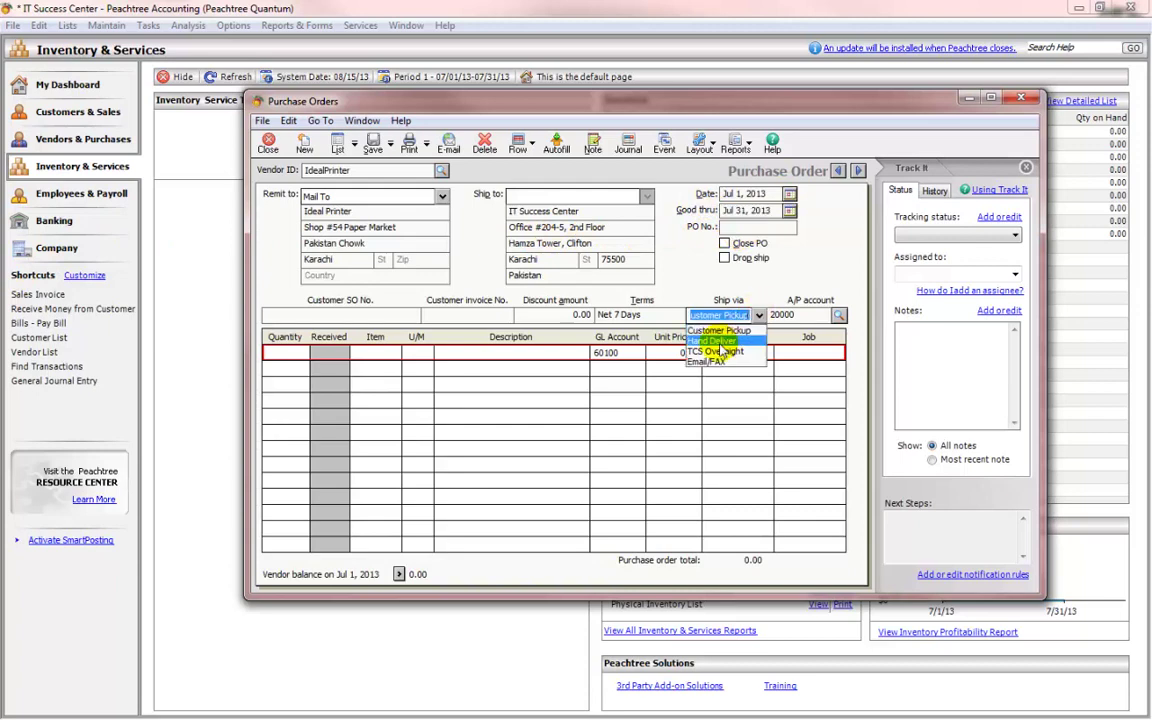
left_click(718, 342)
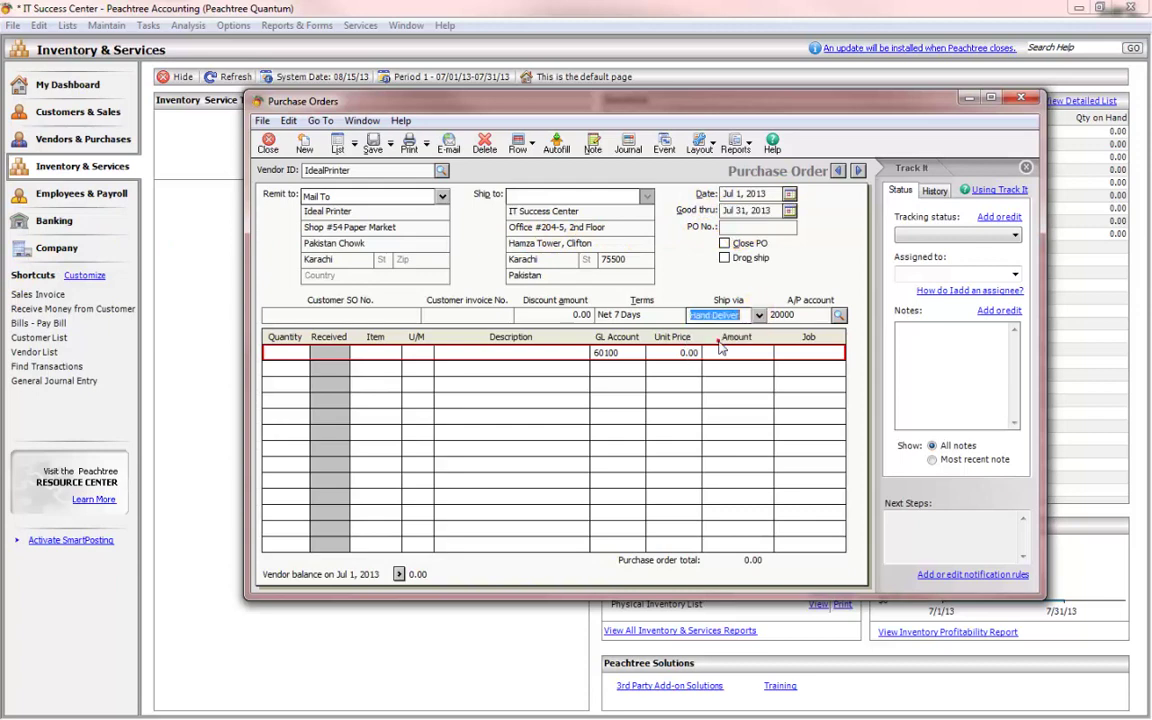
- Add a first order line for 1,000 units described as "Trifold brochure" at a unit price of 12.50, keeping the default GL account
left_click(283, 352)
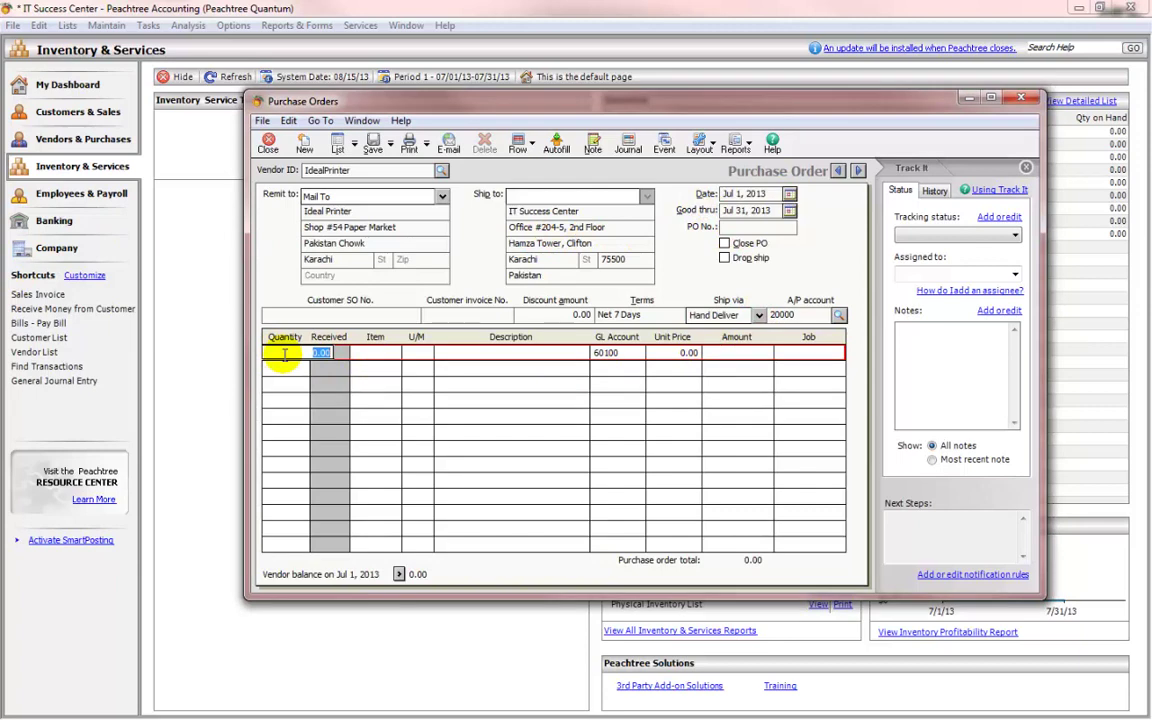
type("1")
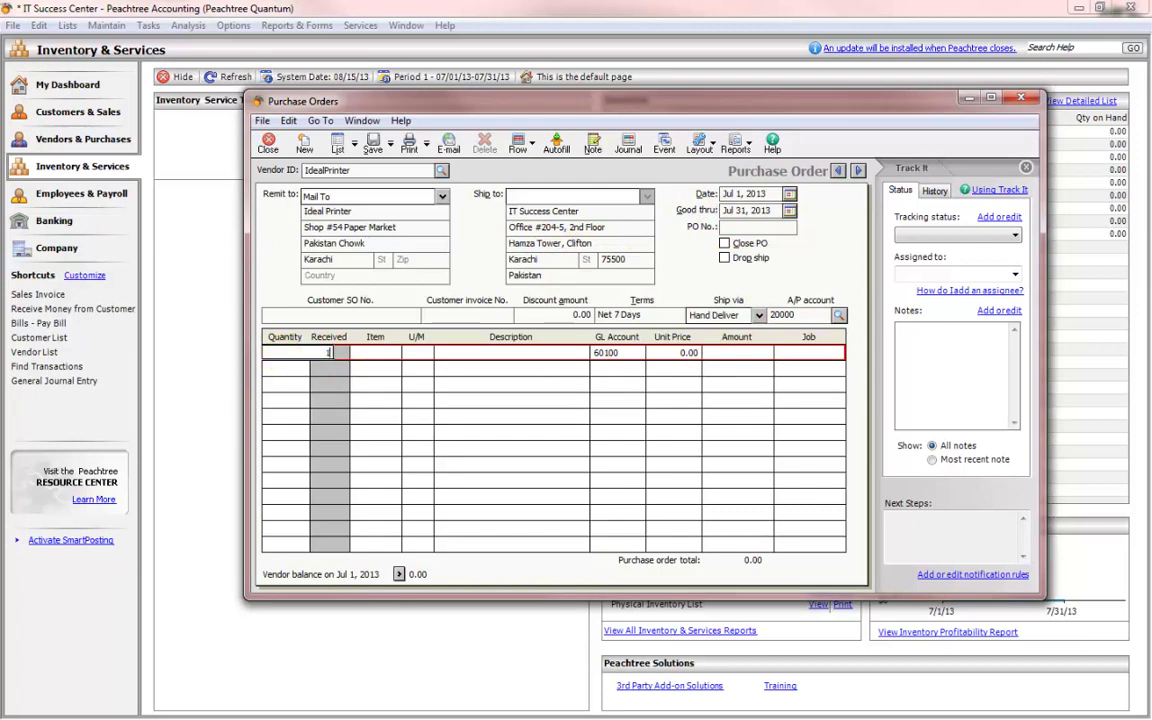
type("000")
key("Tab")
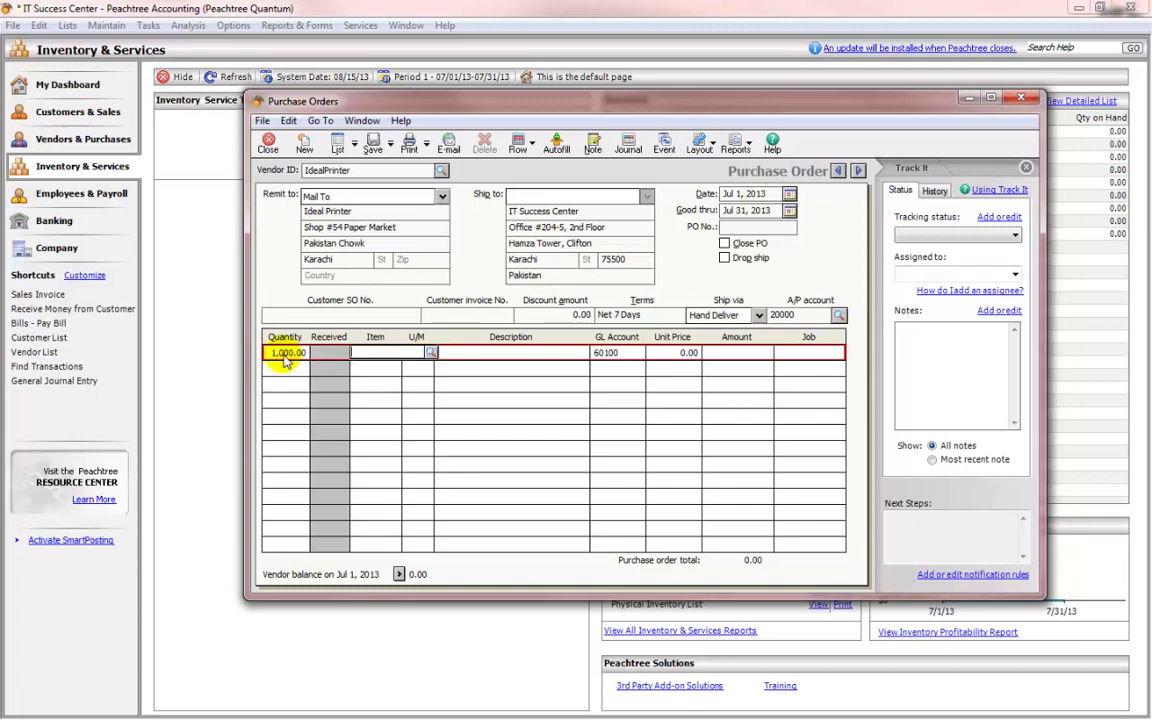
key("Tab")
key("Tab")
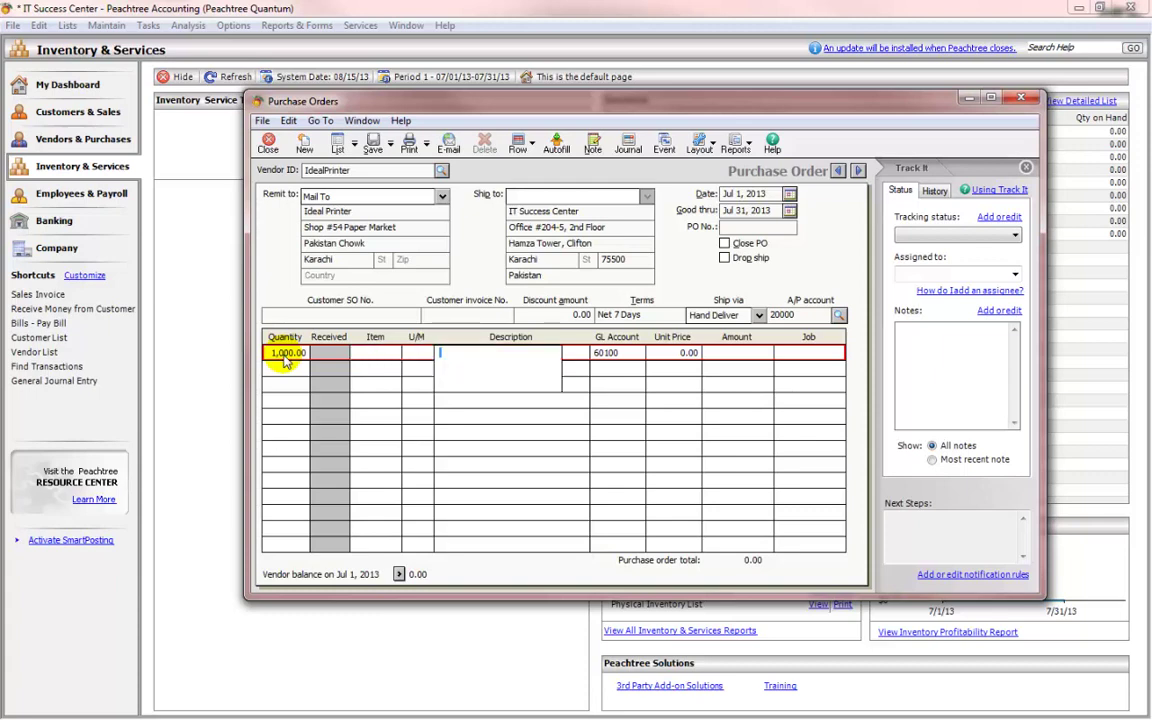
type("Tr")
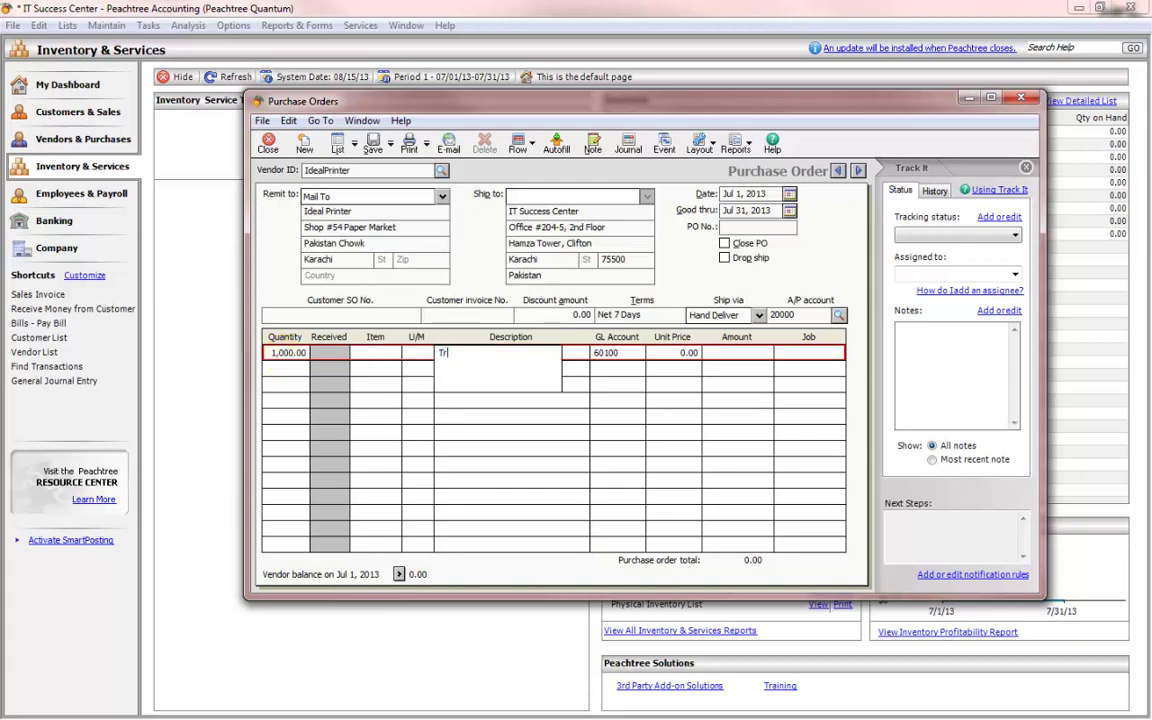
type("ifold brochure")
key("Tab")
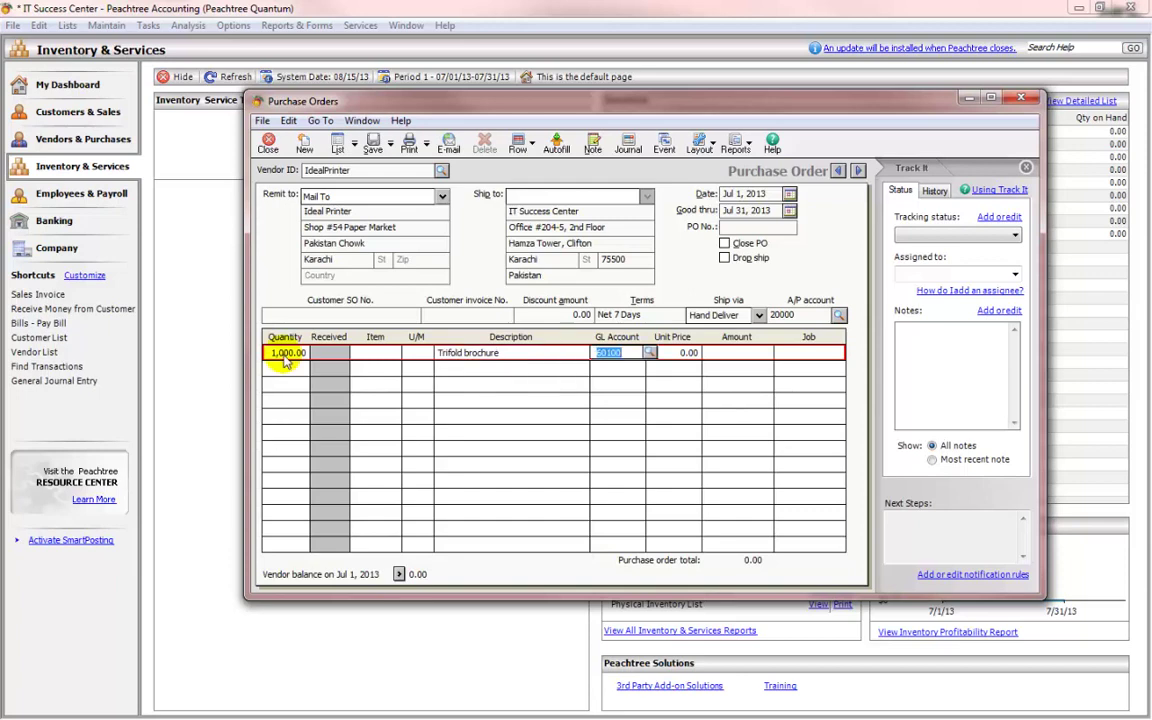
key("Tab")
type("12.5")
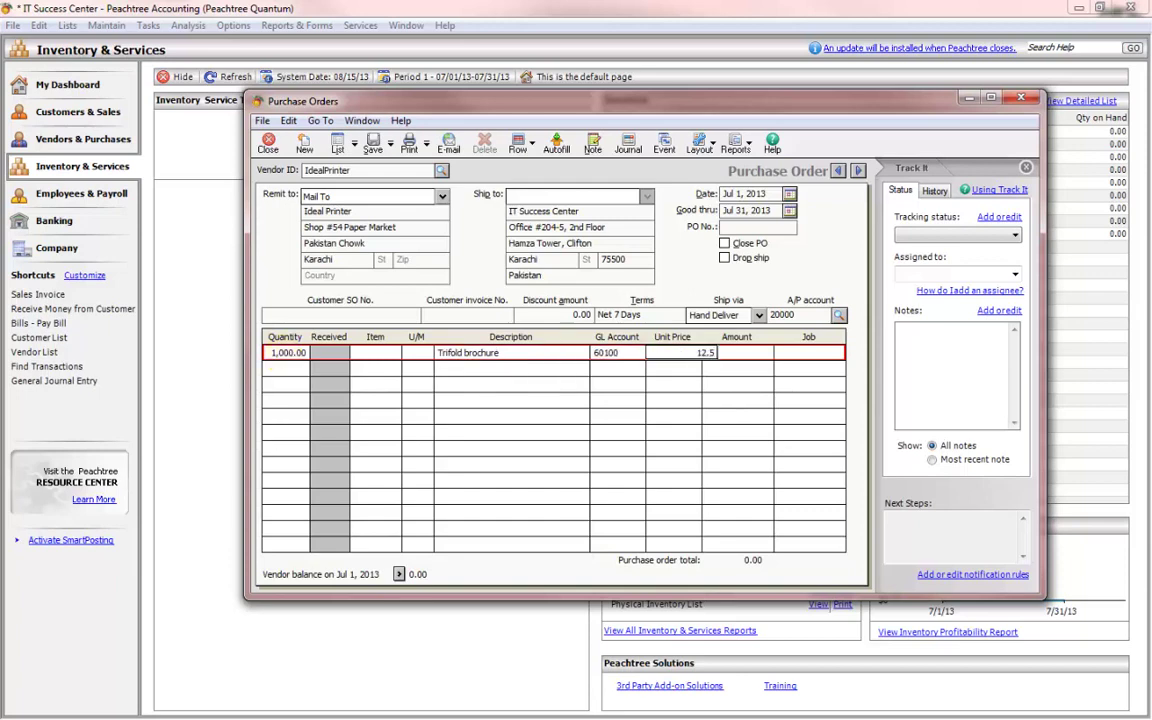
key("Tab")
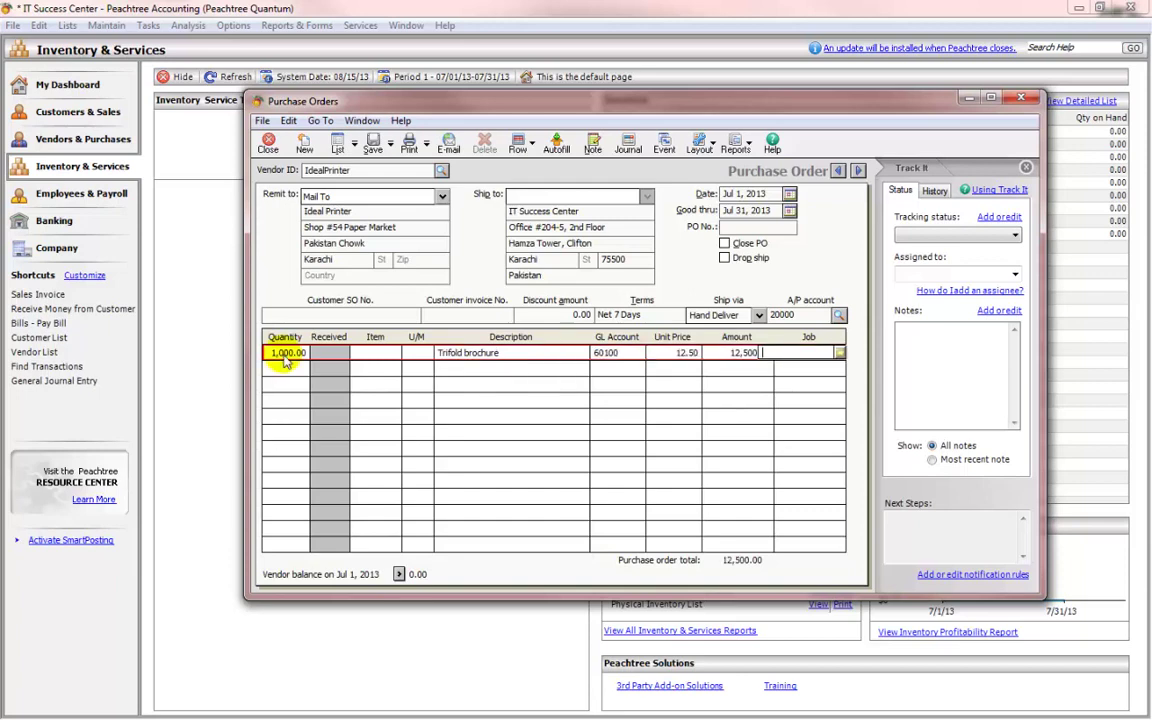
- Add a second order line for 1,000 units described as "Business card" at a unit price of 6.50
key("Tab")
key("Tab")
type("1")
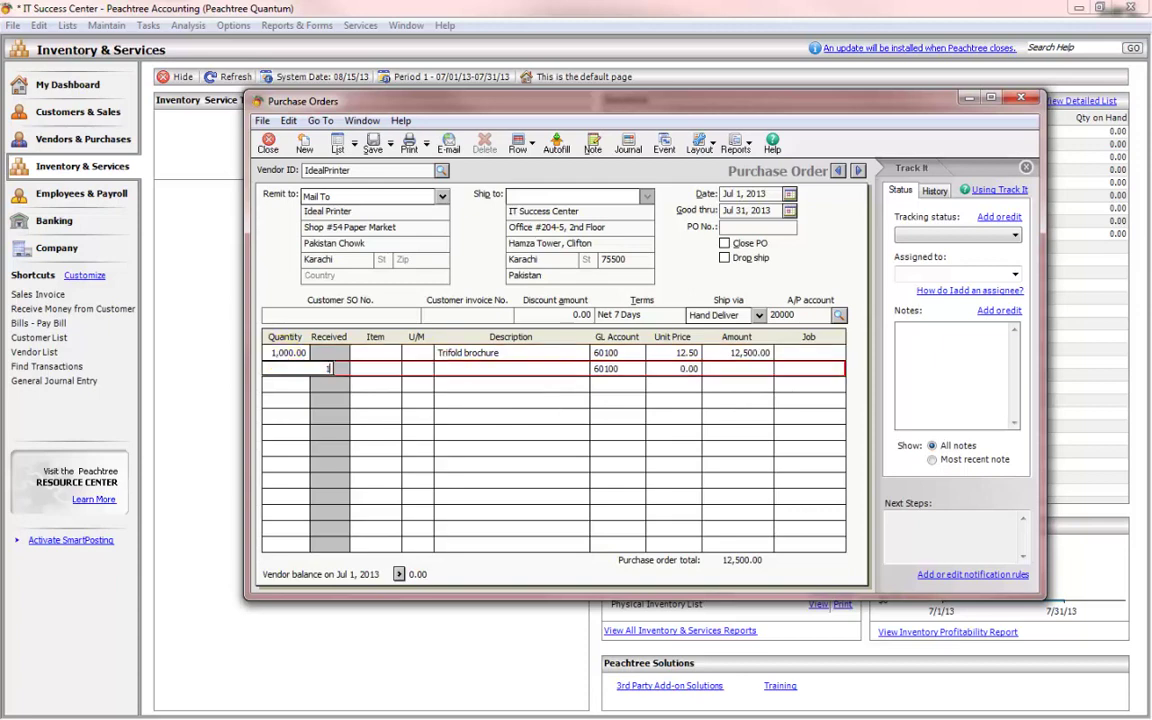
type("0000.00")
key("BackSpace")
key("BackSpace")
key("BackSpace")
key("BackSpace")
key("Tab")
key("Tab")
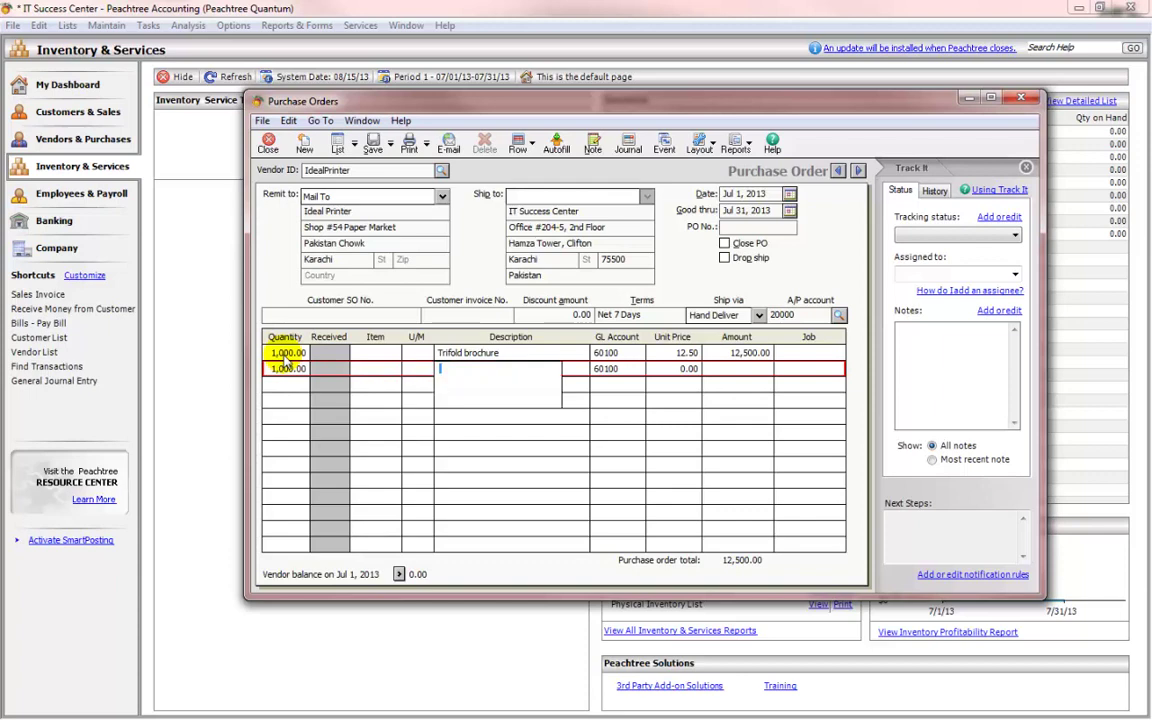
type("Busin")
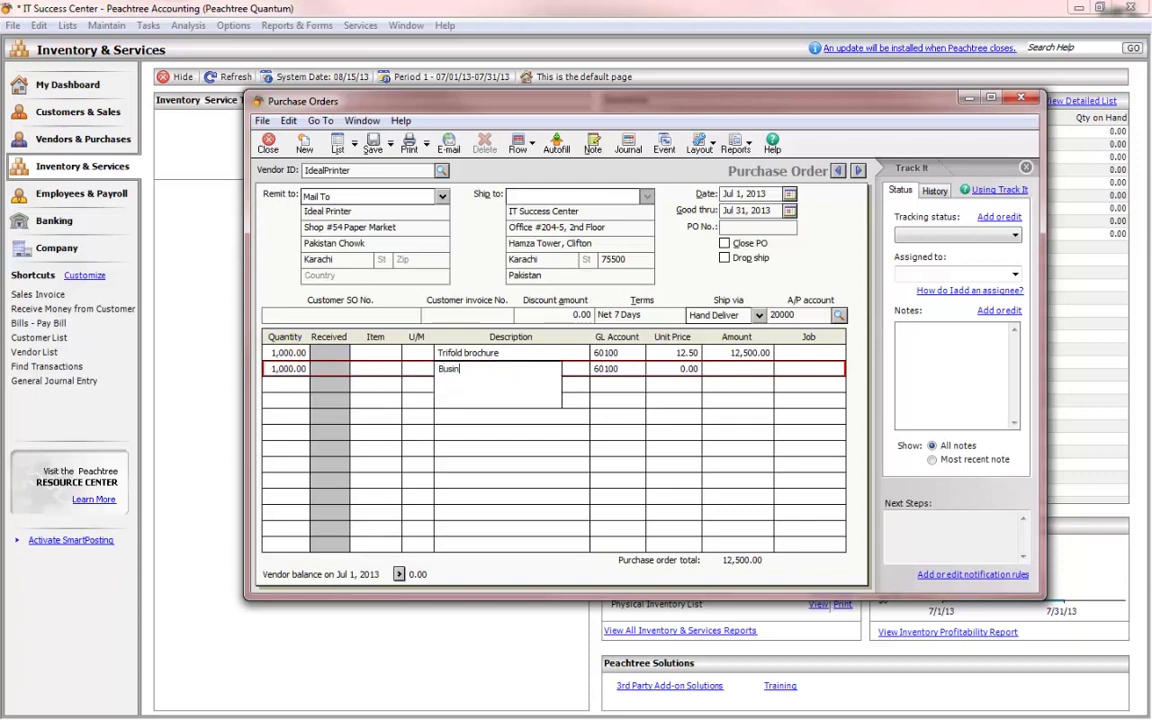
type("ess card")
key("Tab")
key("Tab")
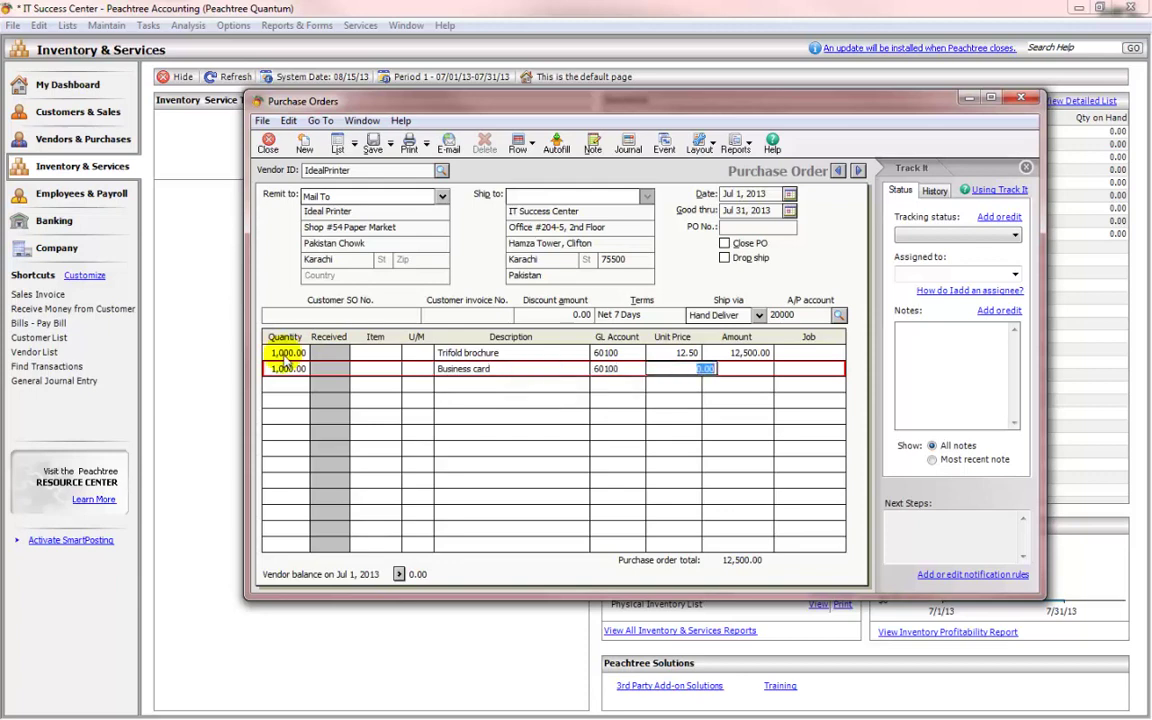
type("6.5")
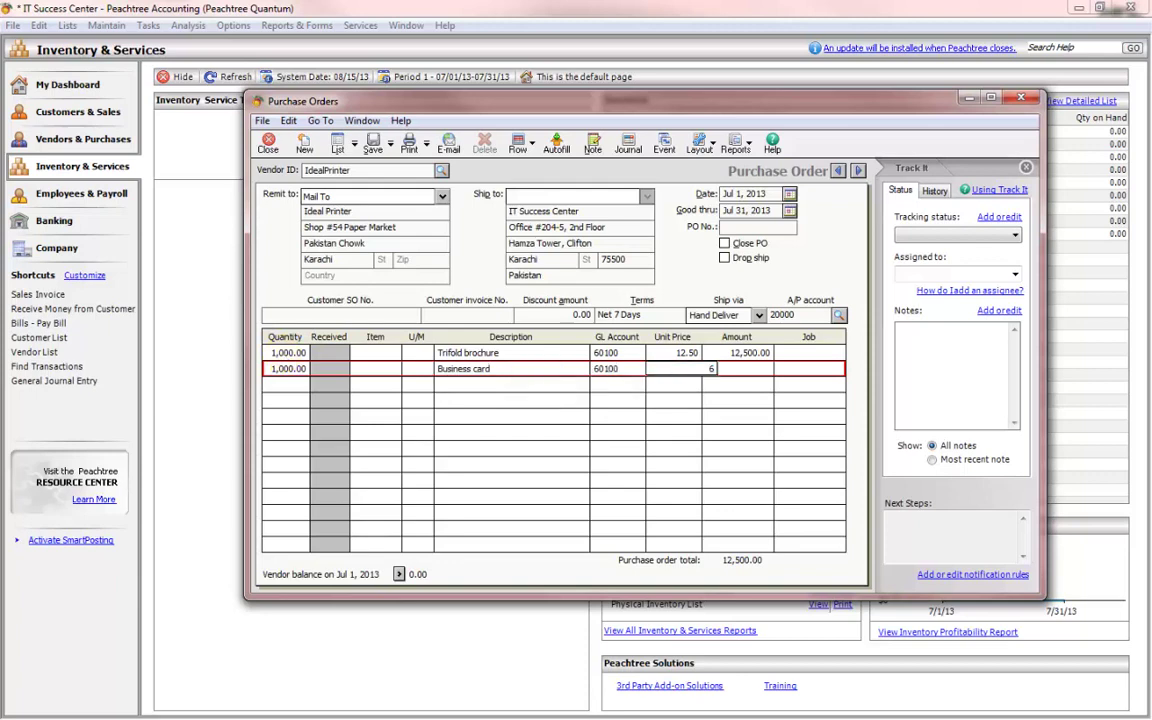
key("Tab")
- Add a third order line for 1,000 units described as "Envelope large" at a unit price of 3.00
key("Tab")
key("Tab")
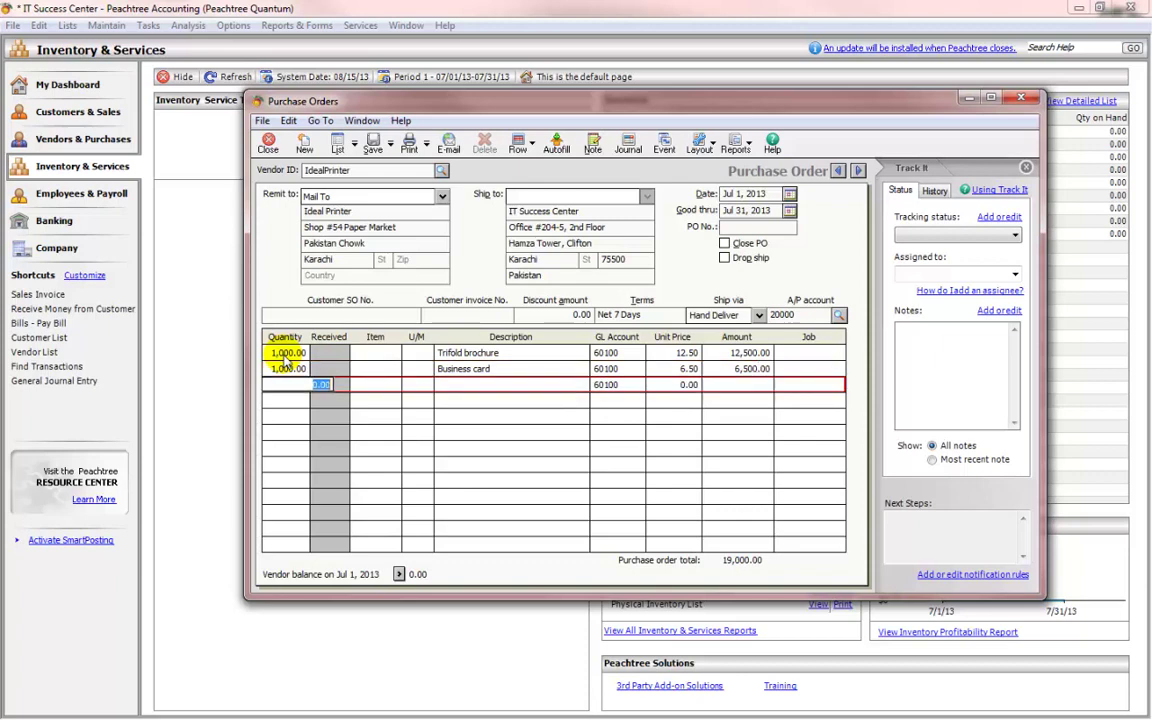
type("1000")
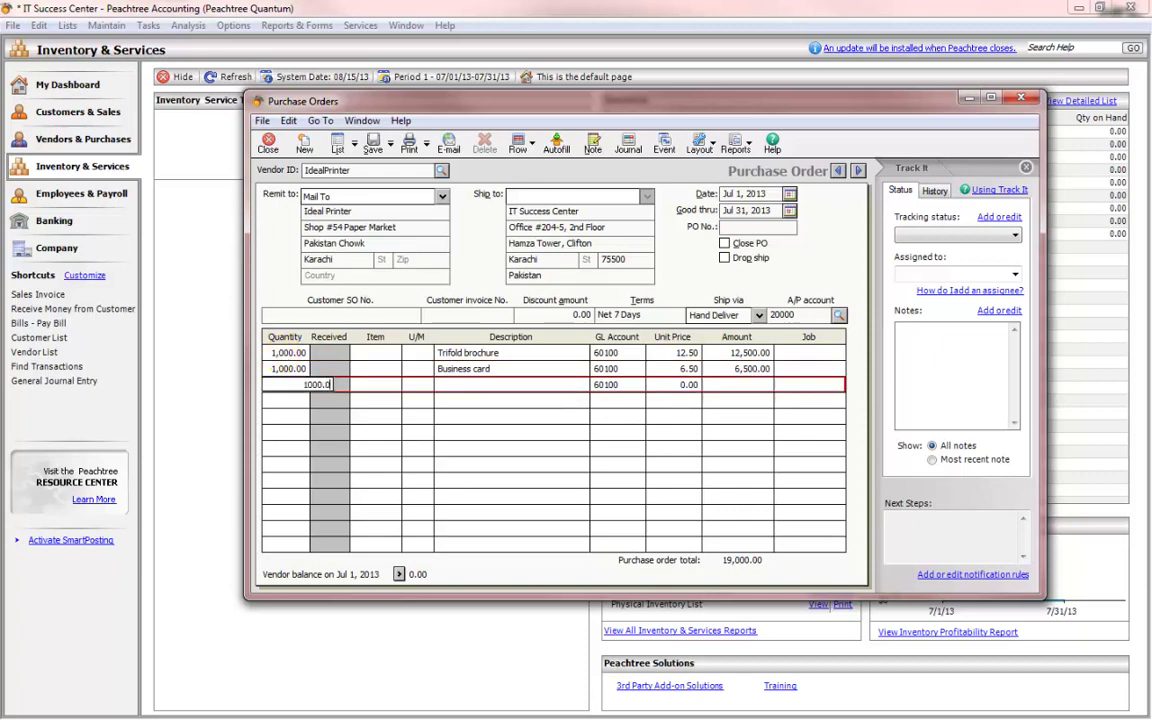
key("Tab")
key("Tab")
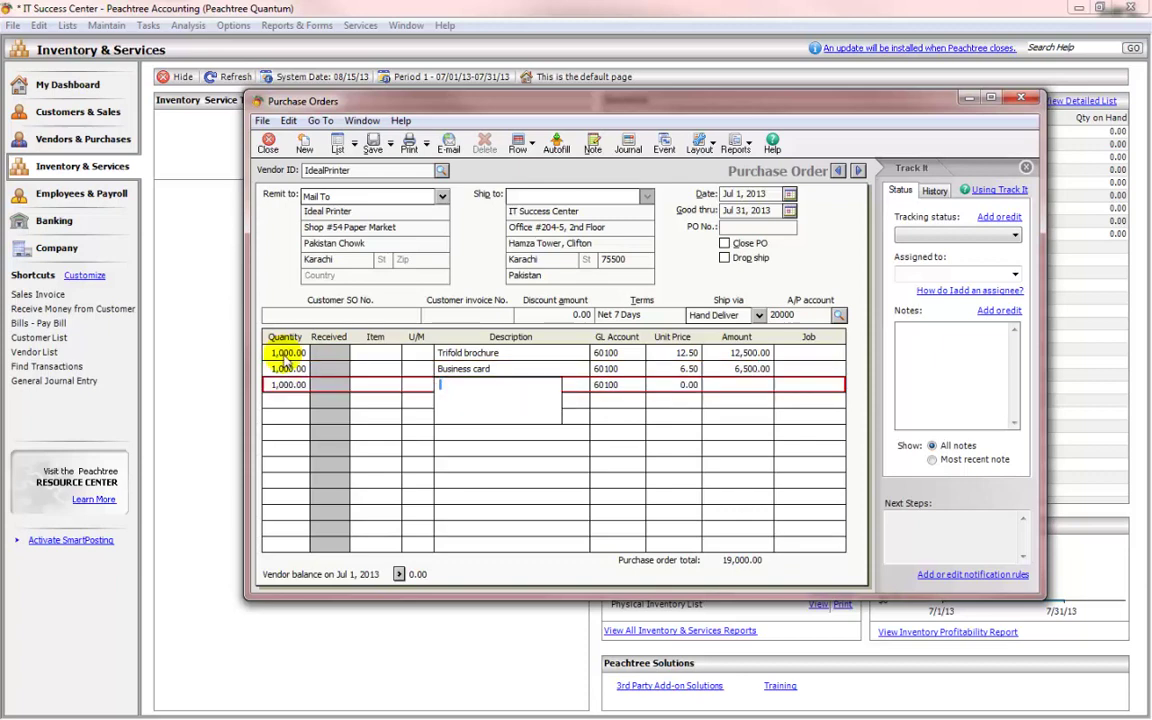
type("E")
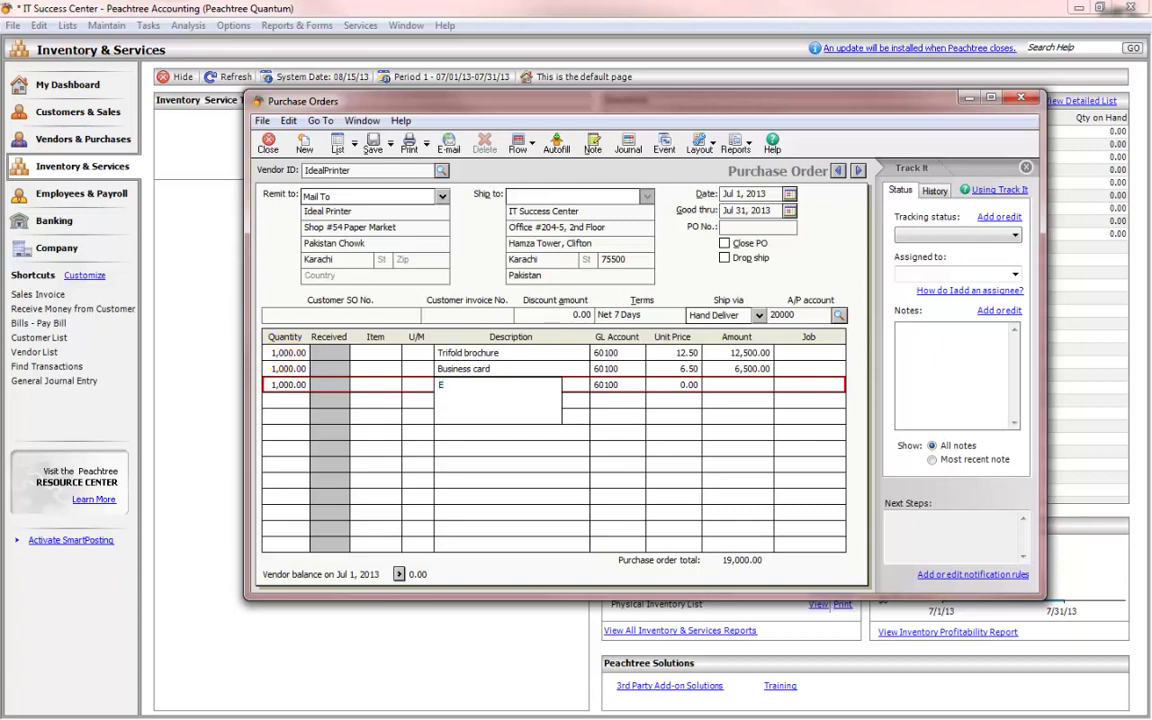
type("nvelope large")
key("Tab")
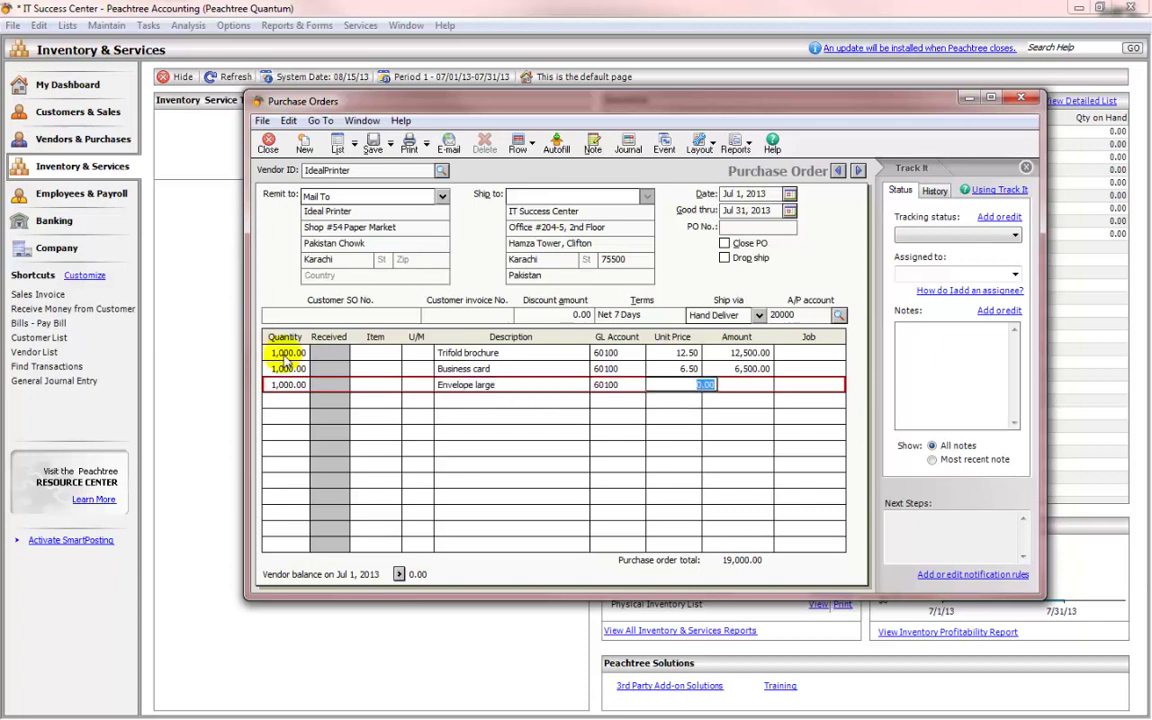
type("3")
key("Tab")
- Add a fourth order line for 1,000 units described as "Envelope small" at a unit price of 1.50
key("Tab")
key("Tab")
type("1")
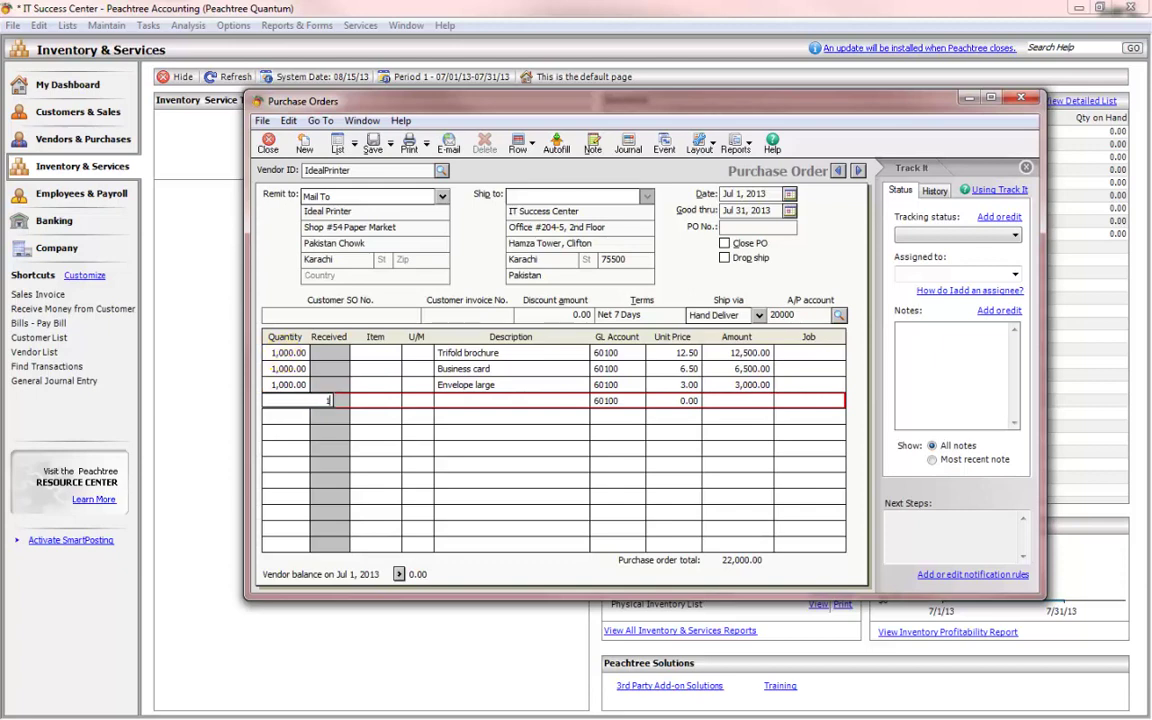
type(",00000.")
key("Tab")
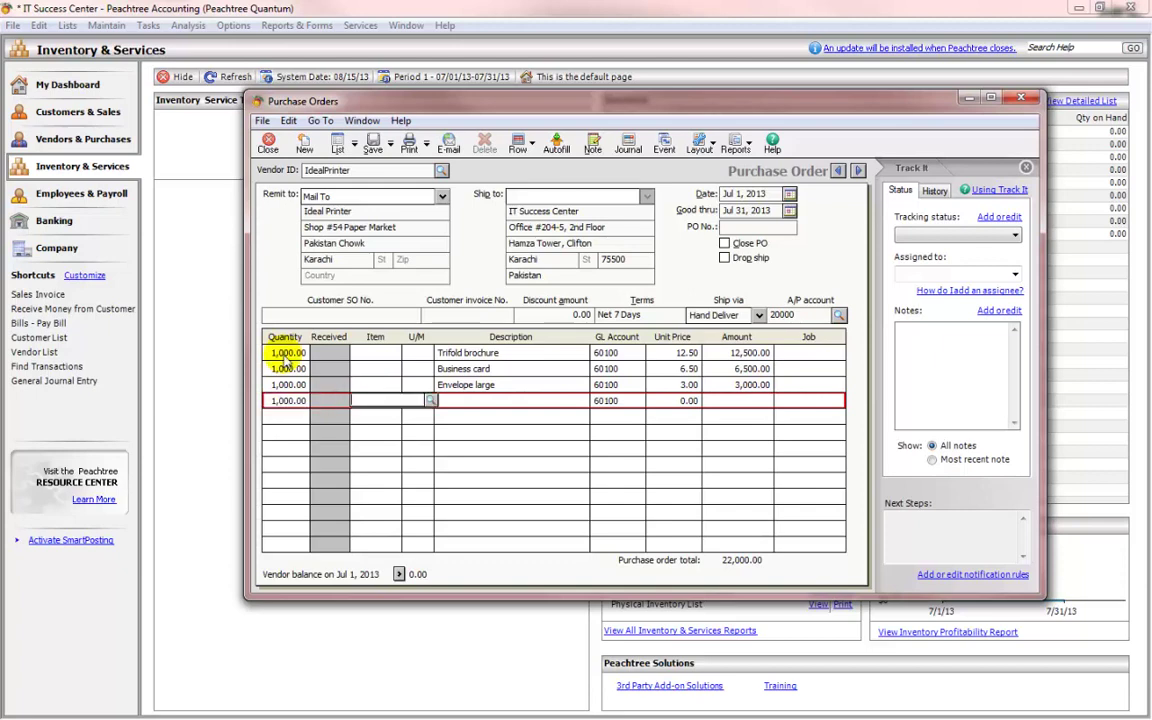
key("Tab")
key("Tab")
type("En")
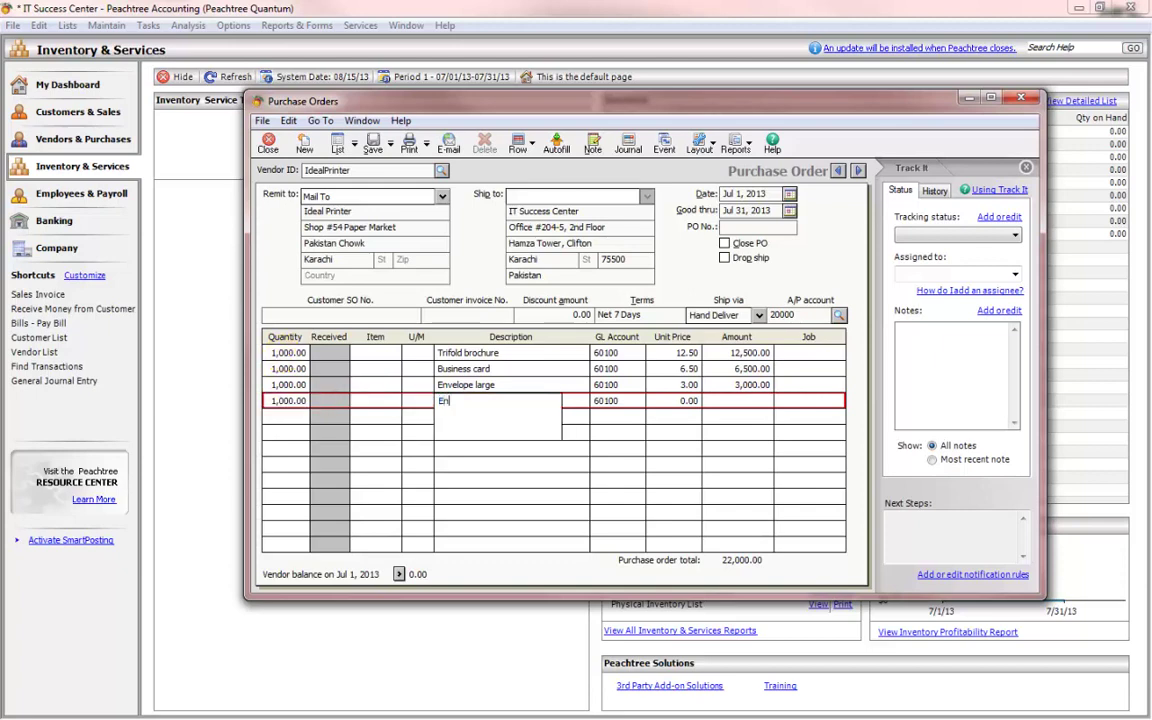
type("velope small")
key("Tab")
key("Tab")
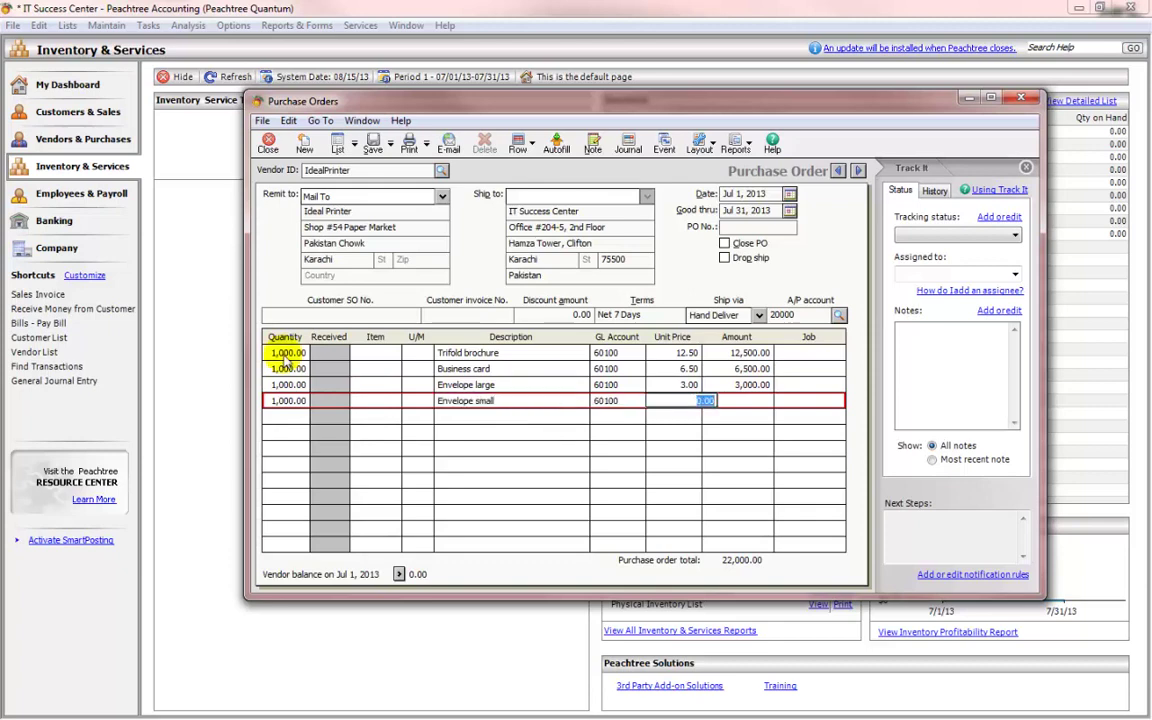
type("1.5")
key("Tab")
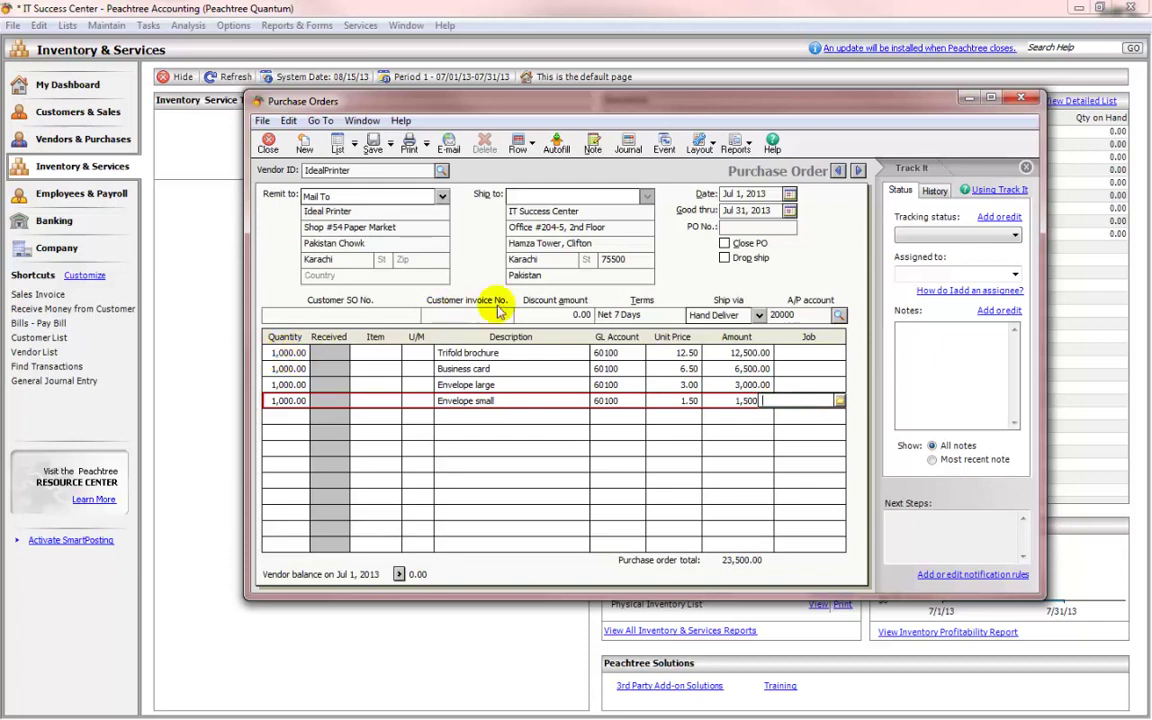
- Save the IdealPrinter purchase order and close the Purchase Orders window
left_click(373, 145)
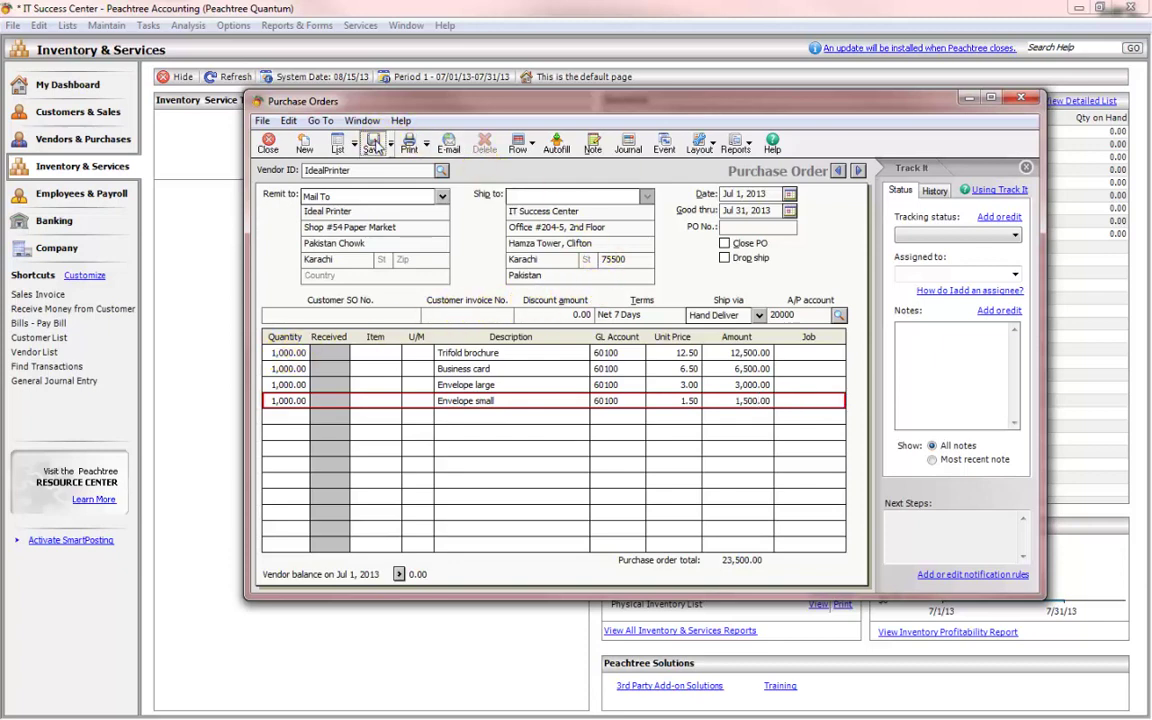
left_click(268, 145)
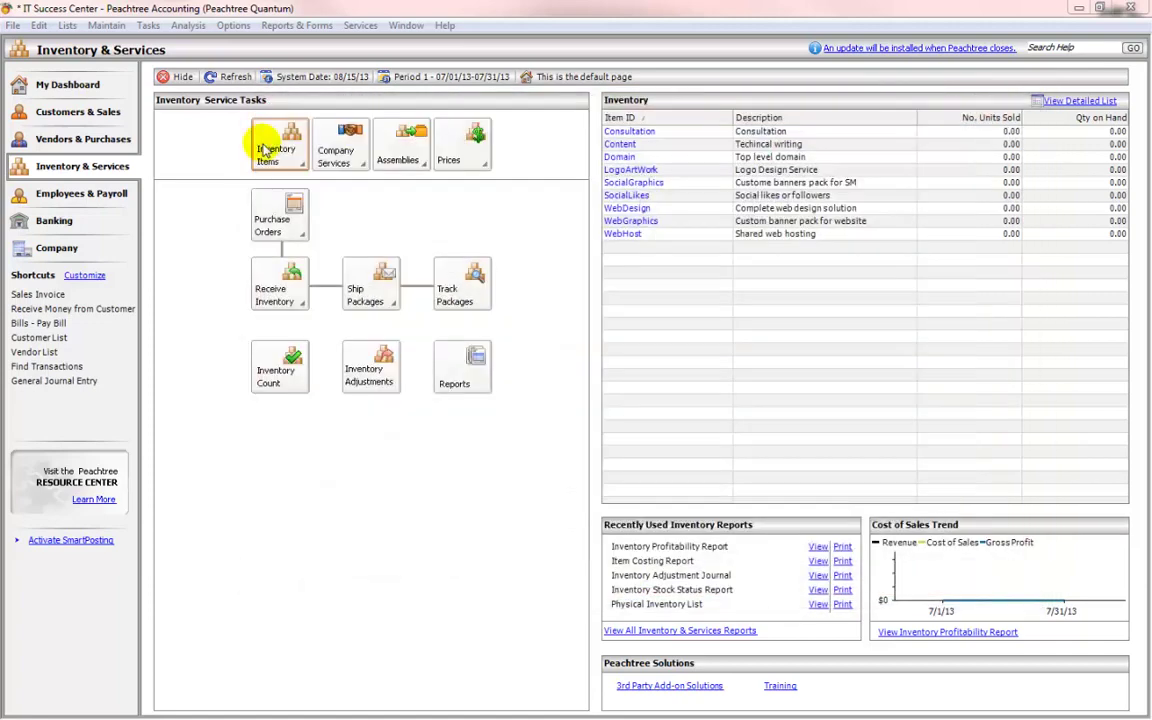
- Start a new purchase order from the purchase order list and enter FurnitureStore as its vendor ID
left_click(306, 237)
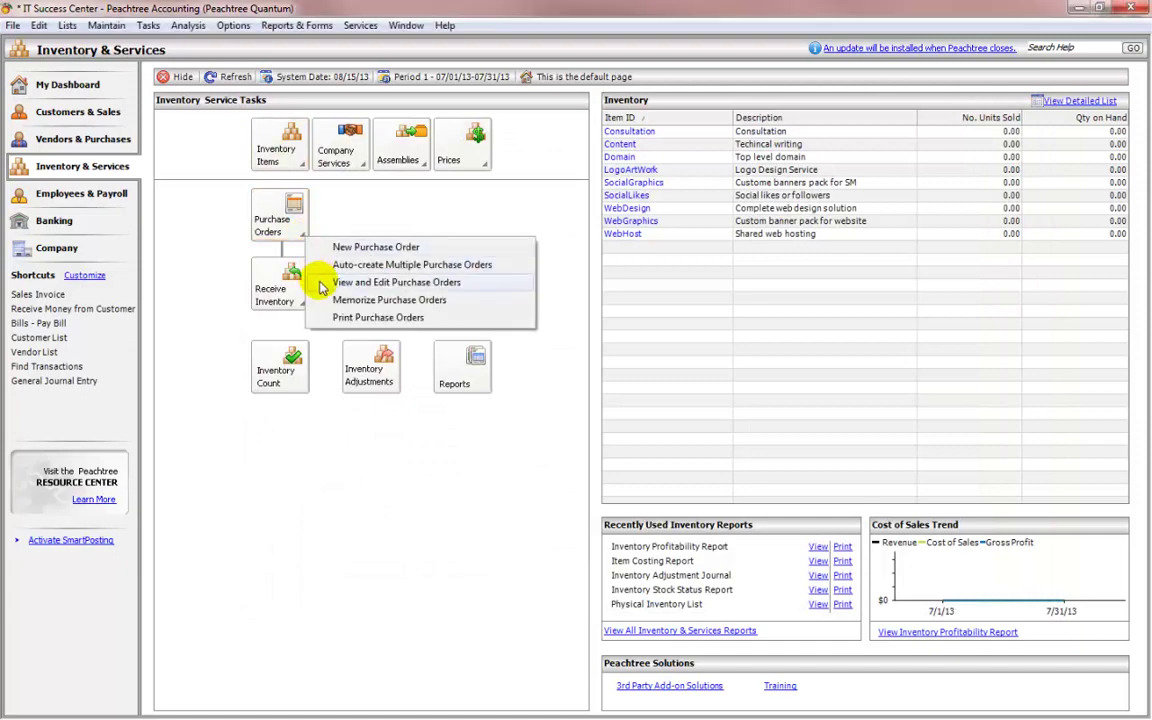
left_click(360, 283)
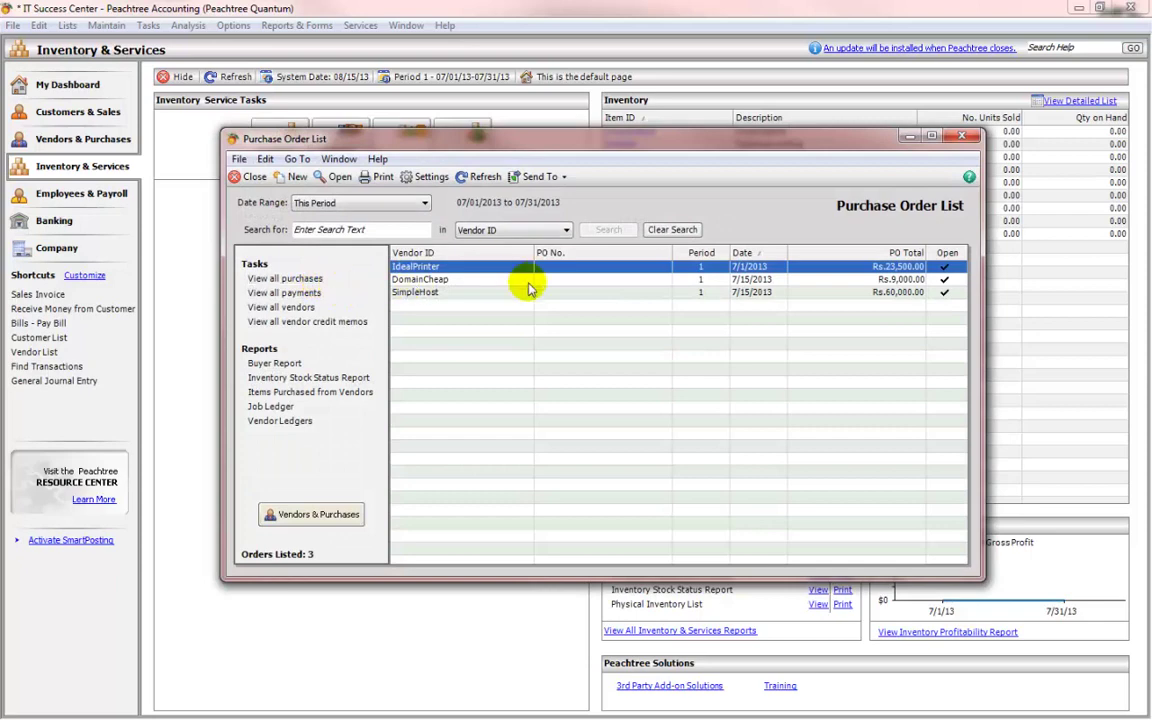
left_click(296, 178)
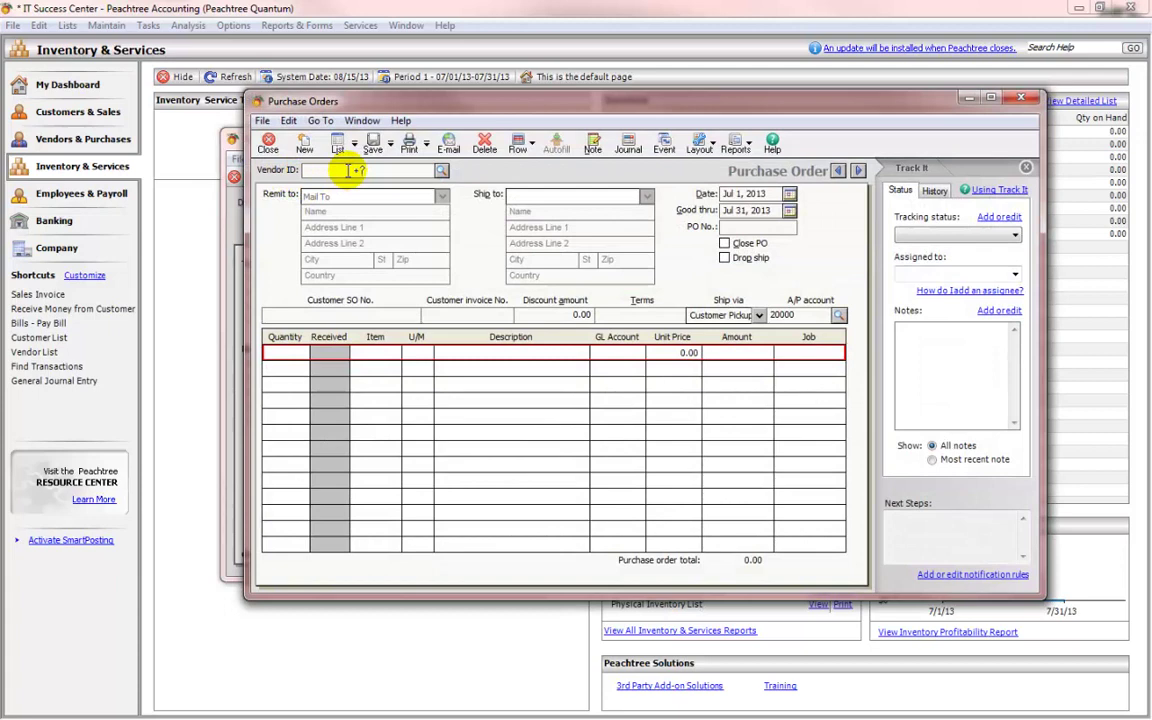
type("Furnitur")
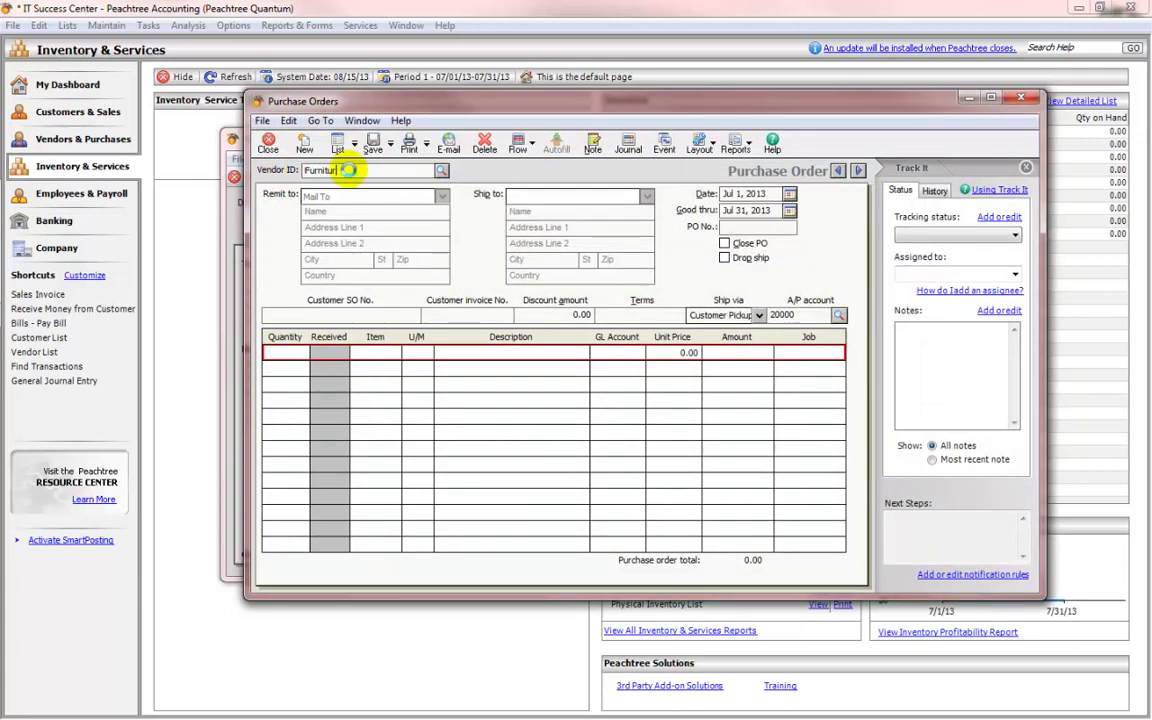
type("eStore")
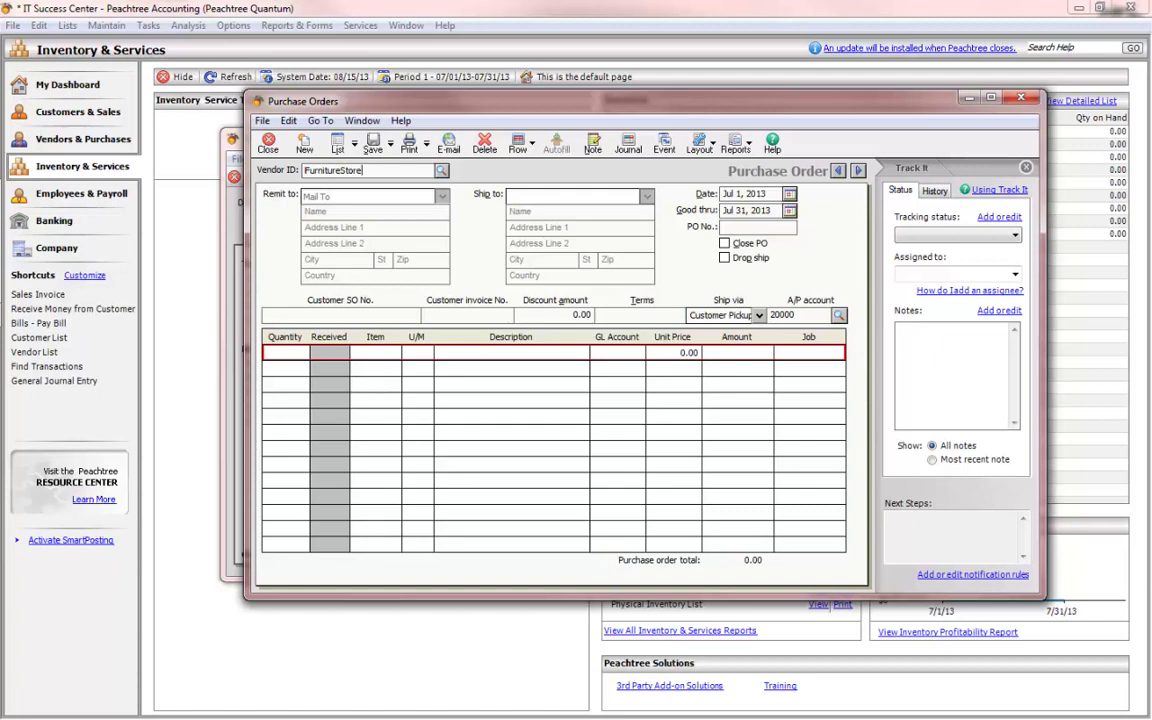
key("Tab")
double_click(335, 170)
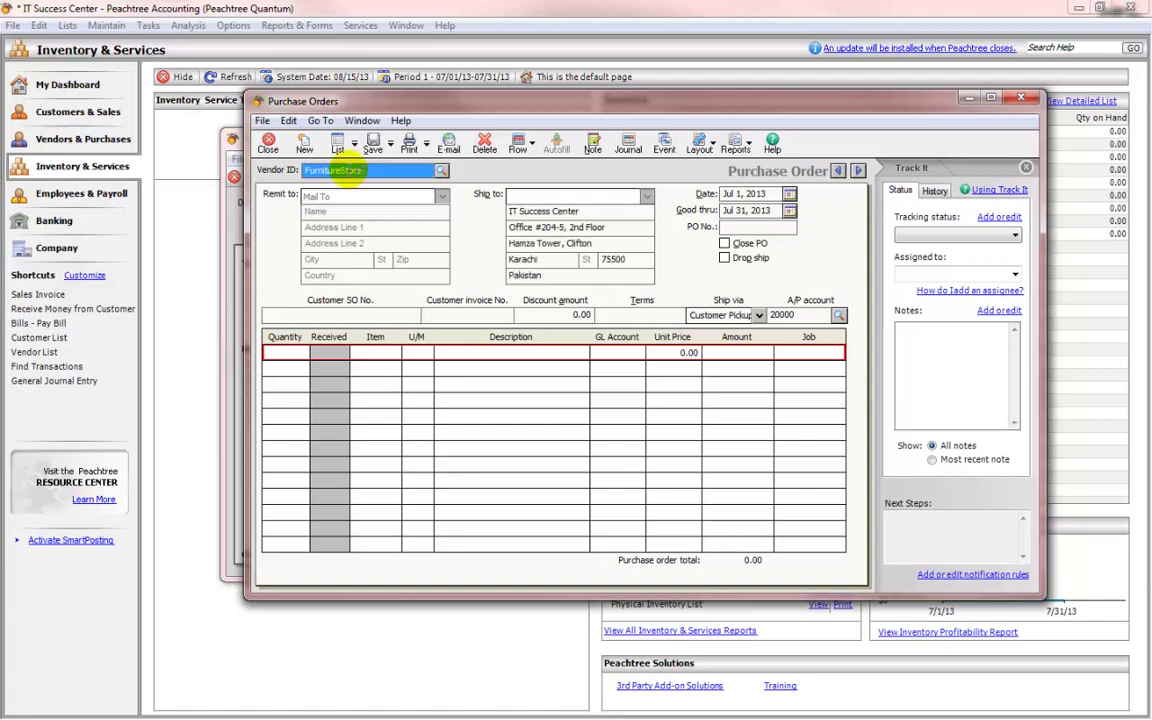
left_click(340, 170)
double_click(342, 170)
left_click(352, 170)
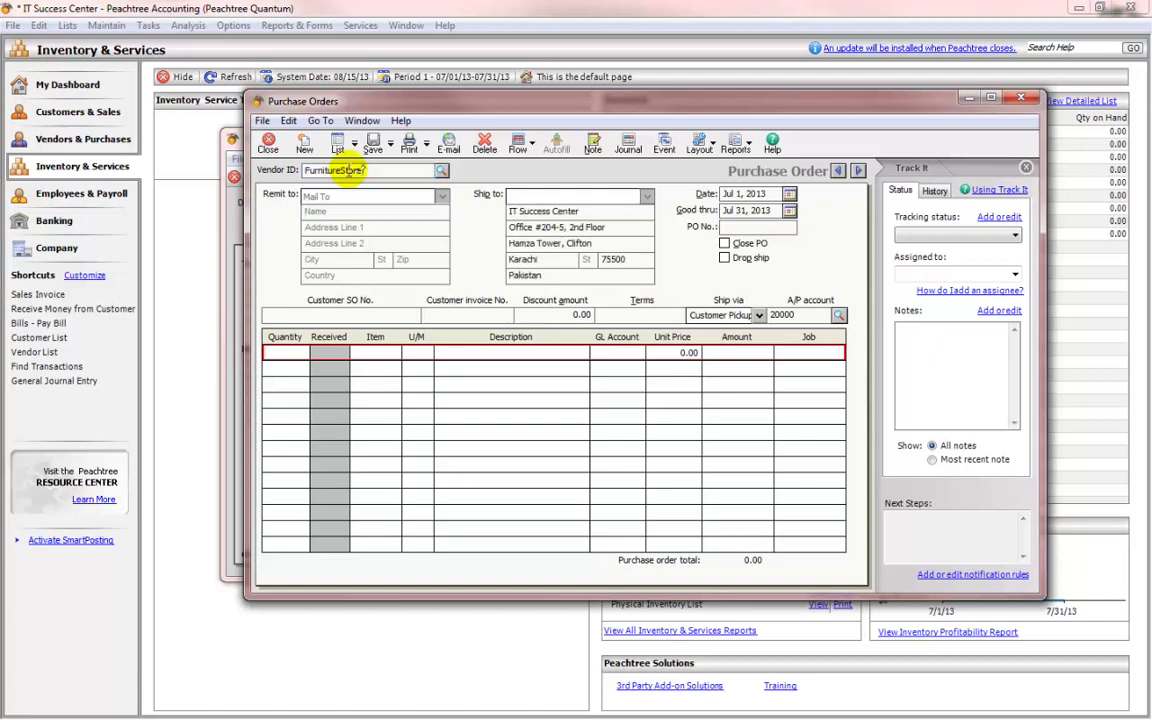
- Fill in the remit-to name as Siddique & Sons Furniture Store and enter the vendor's postal address
key("Tab")
type("Siddi")
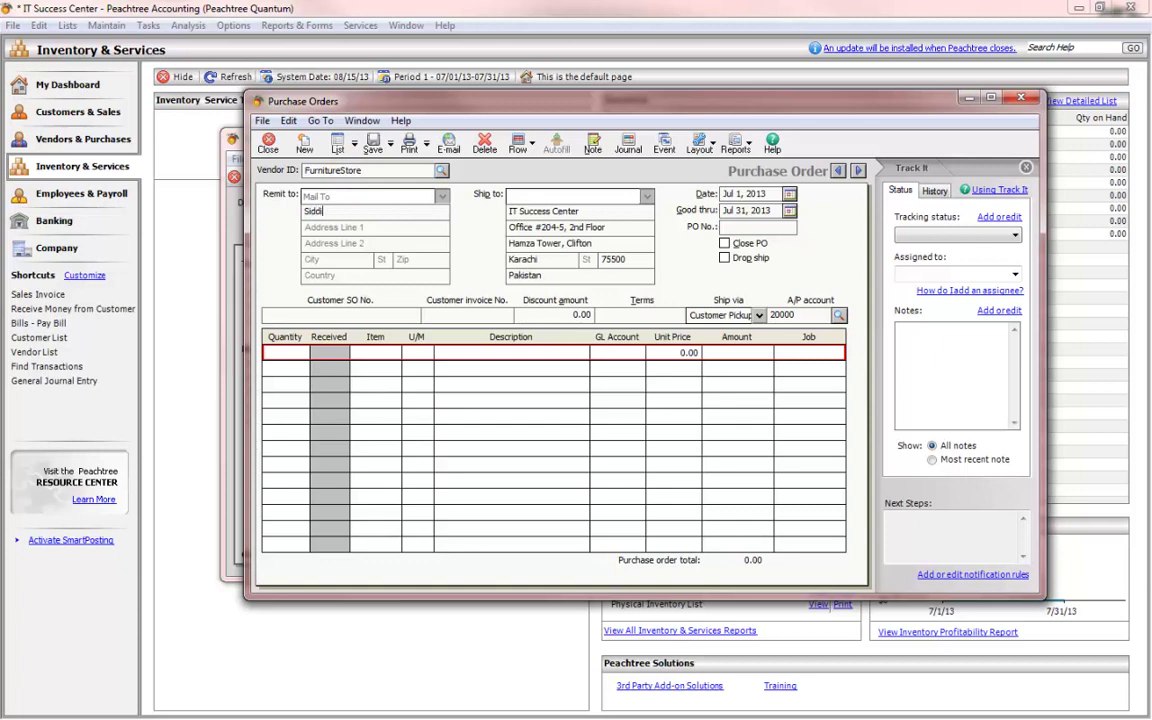
type("que & Sons Furniture Store")
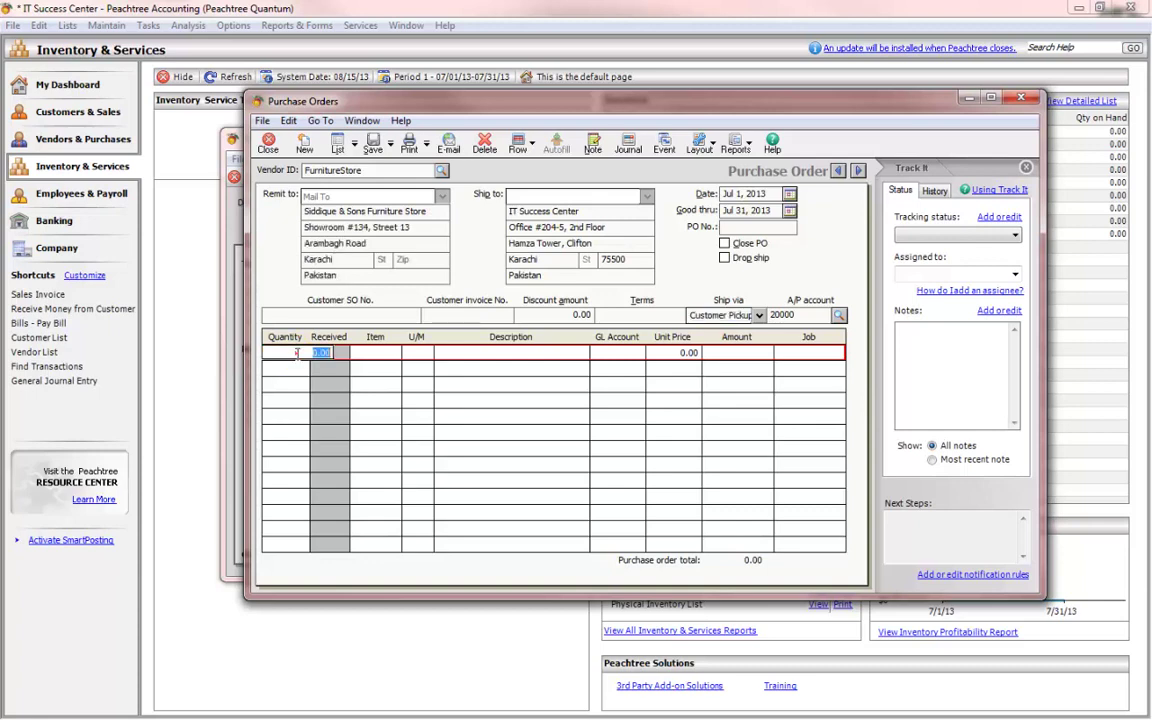
- Add the first order line for 1 unit described as "Executive table large" with GL account 15000
left_click(297, 352)
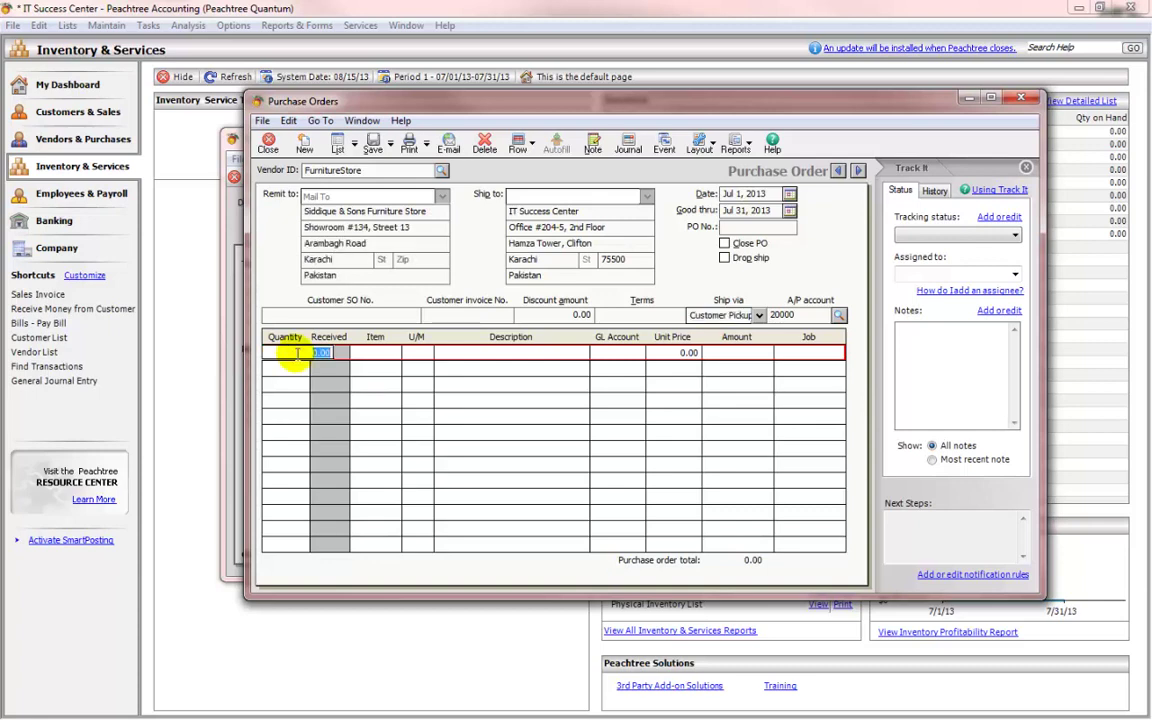
type("1")
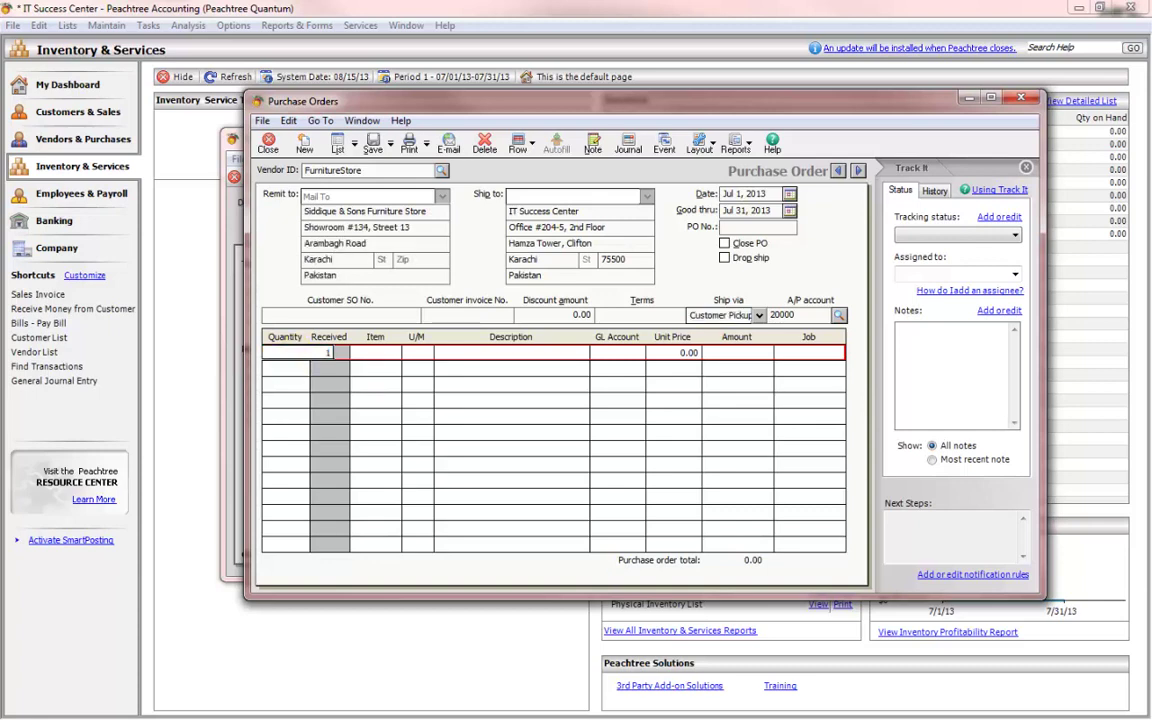
key("Tab")
key("Tab")
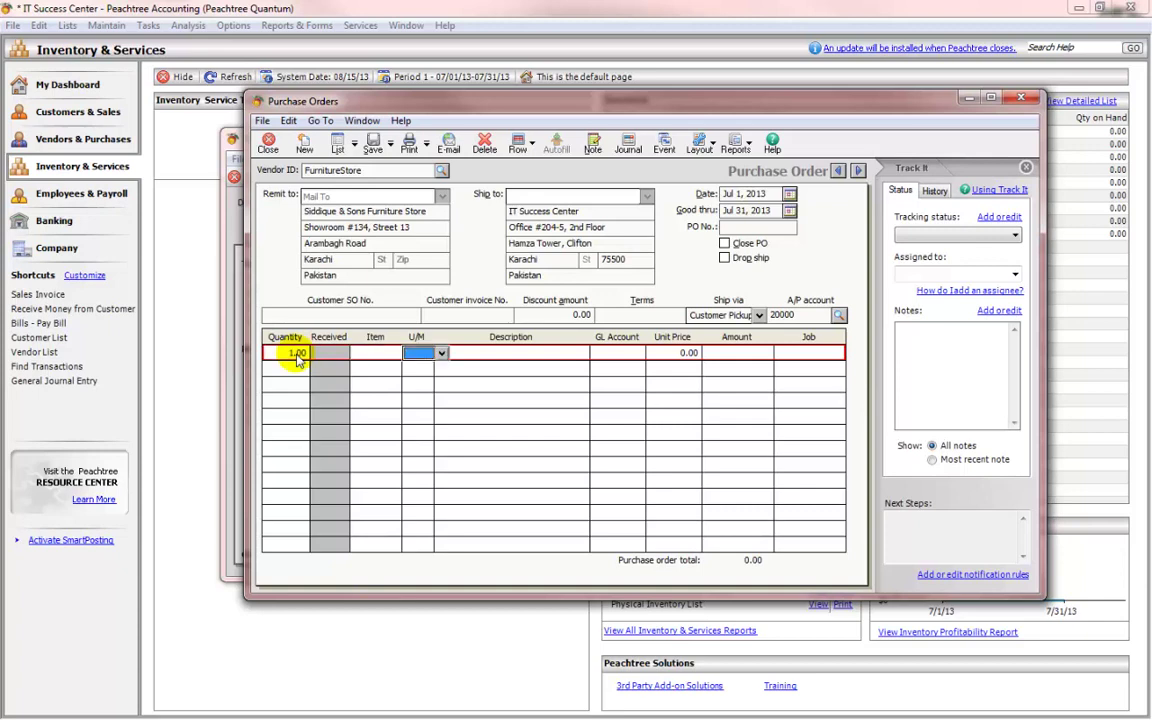
key("Tab")
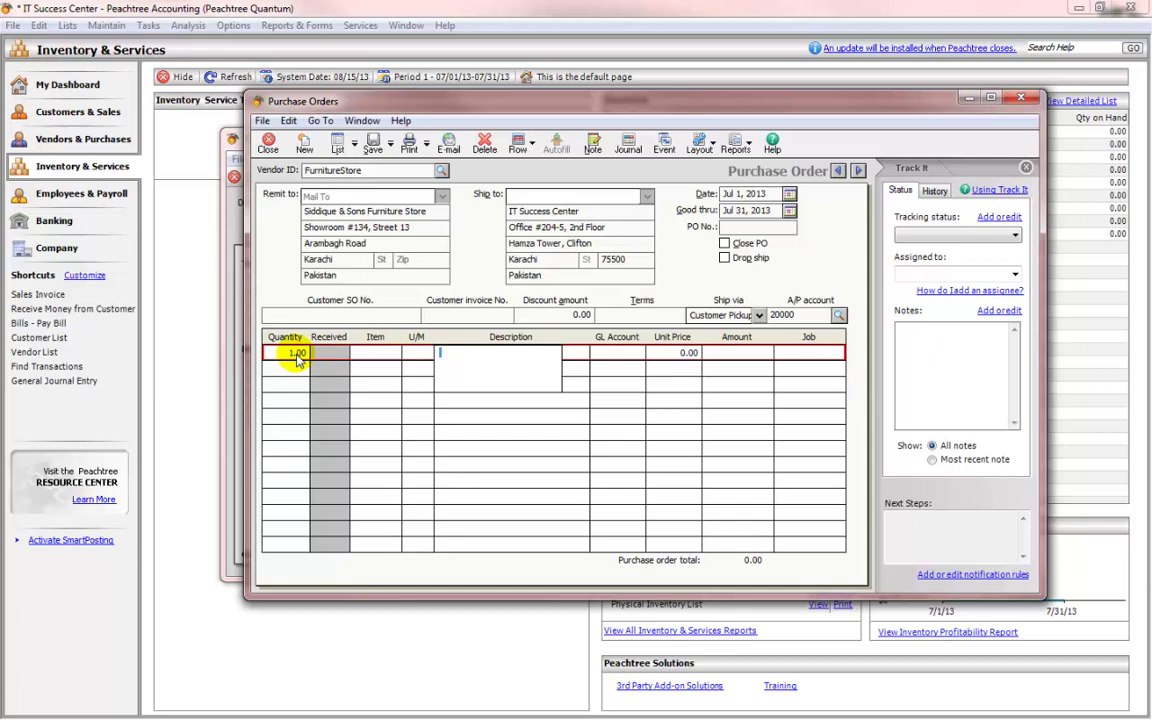
type("Ex")
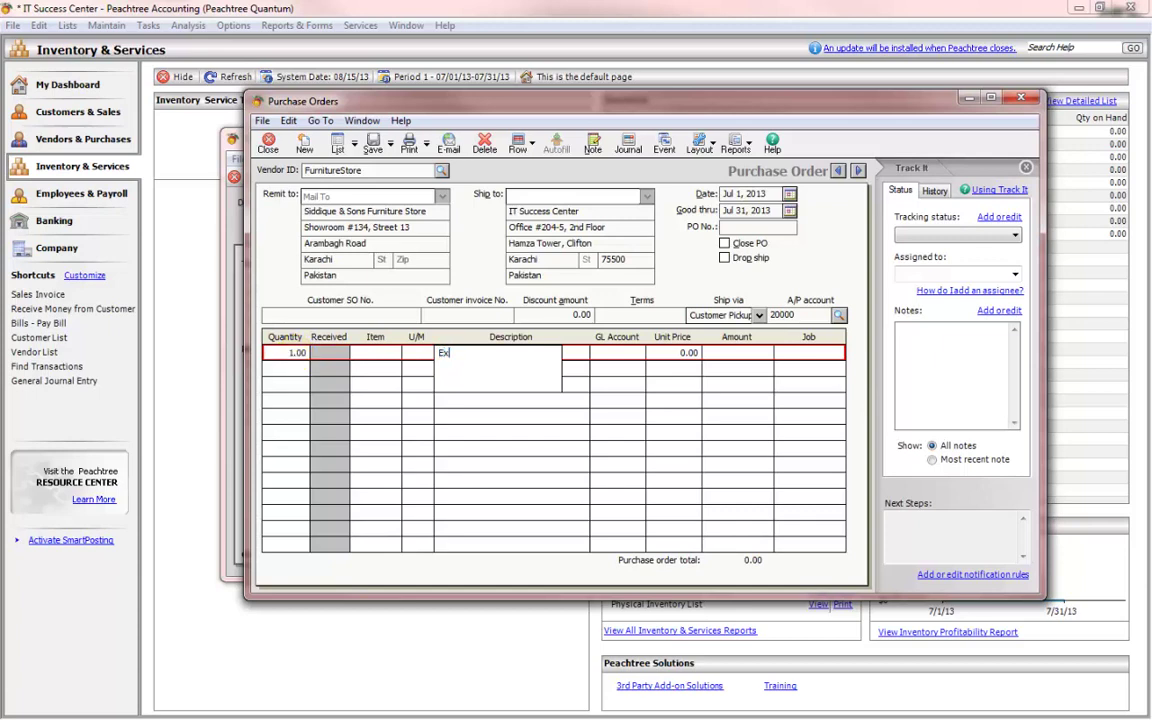
type("ecutive table large")
left_click(646, 354)
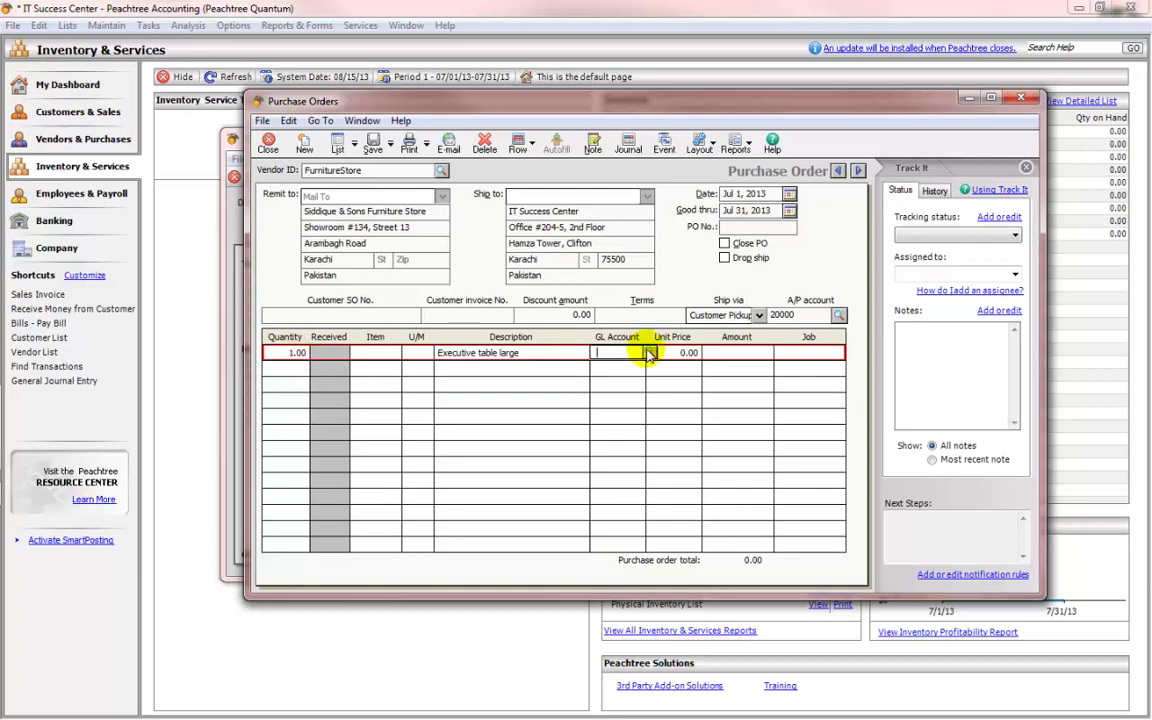
type("15000")
key("Tab")
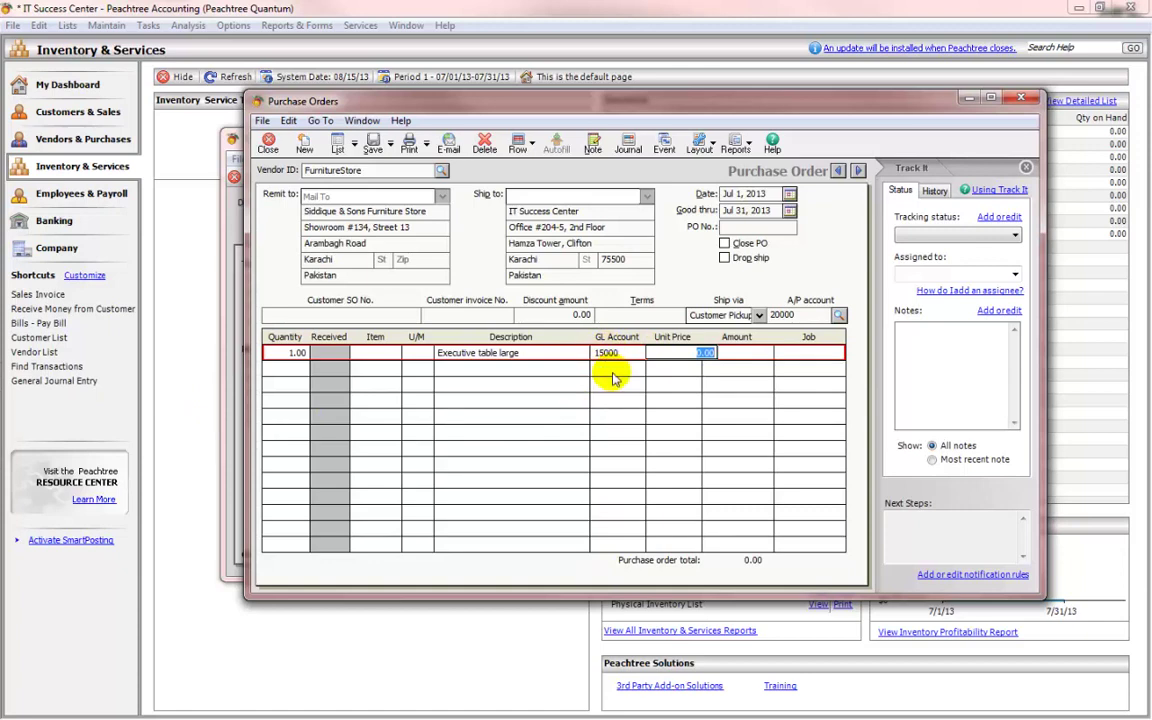
- Save the order and set up the FurnitureStore vendor named Siddique & Sons Furniture Store, with its mailing address and vendor type Furnitur
left_click(376, 148)
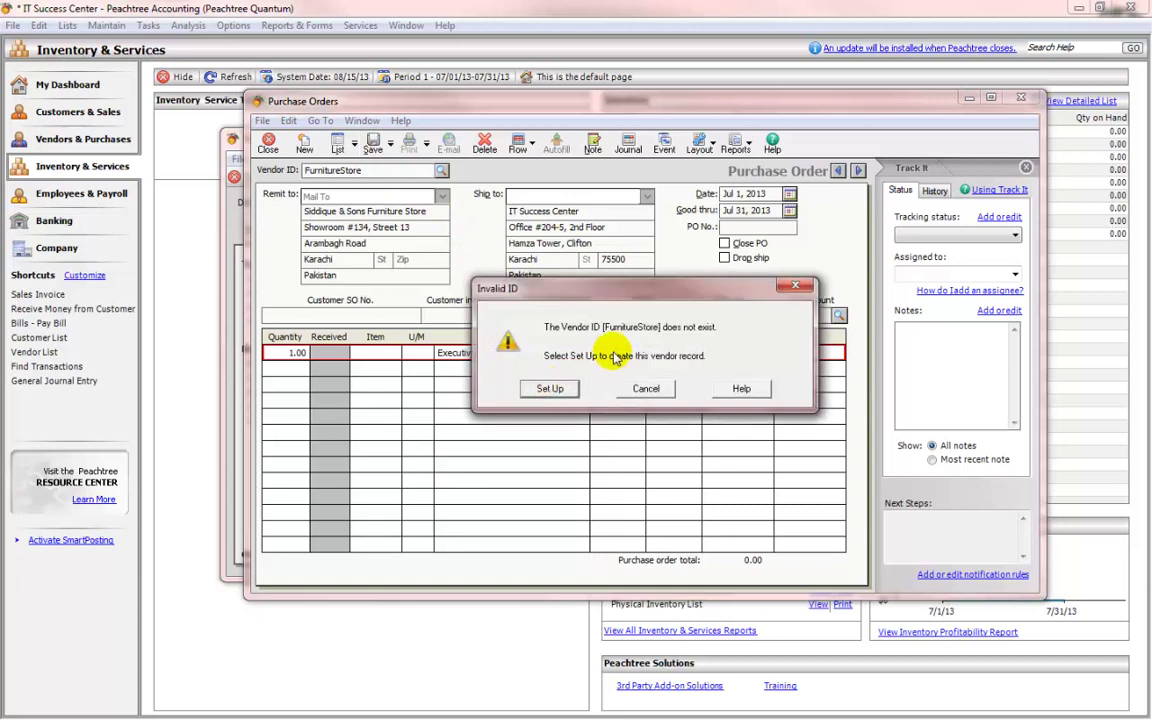
left_click(552, 389)
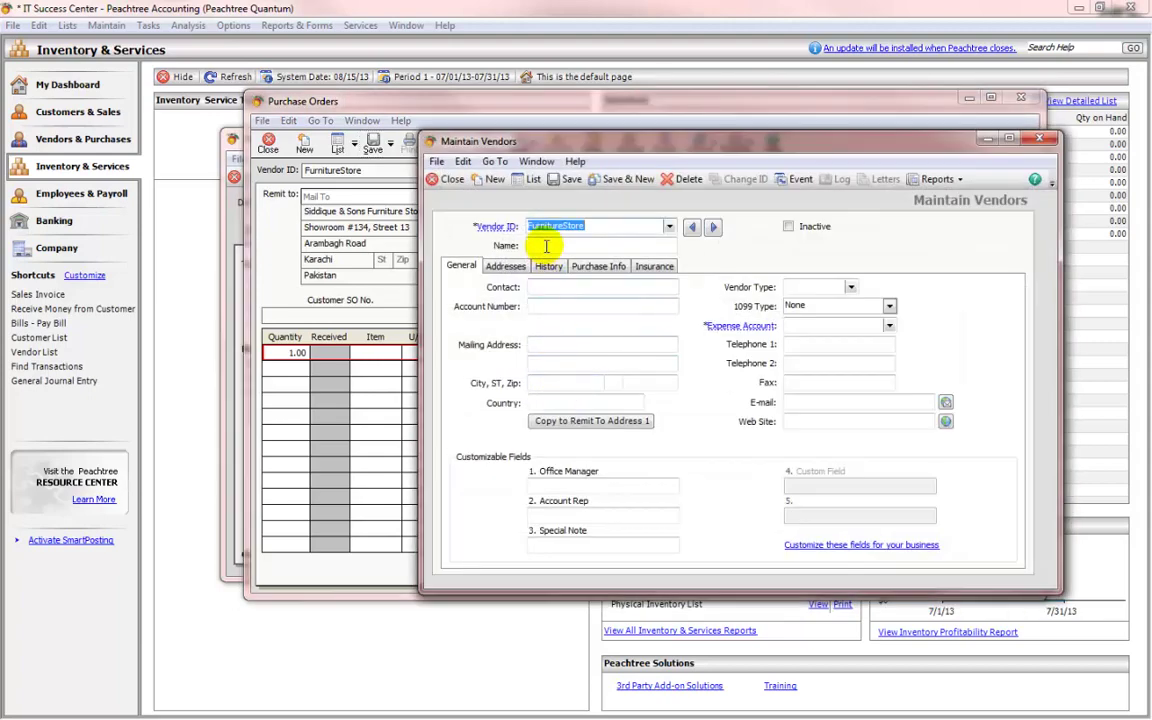
left_click(543, 242)
type("Siddique & Sons Furniture Store")
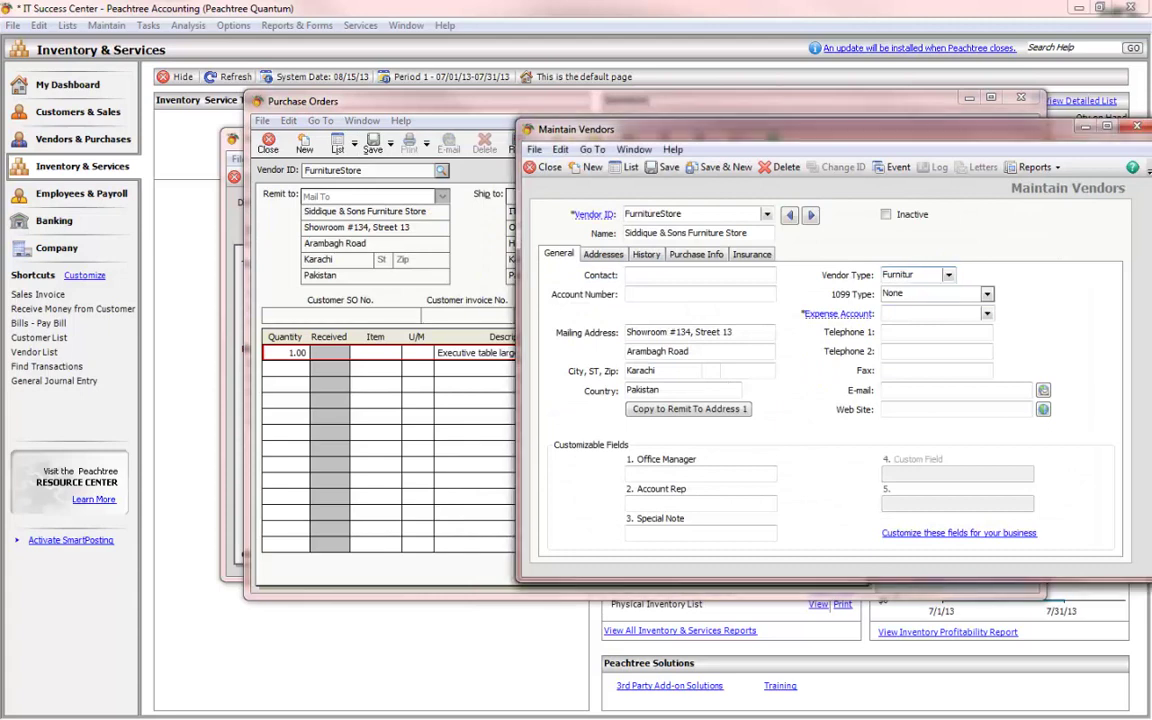
- Set the FurnitureStore vendor's expense account to 15000, then save and close the vendor record
left_click(922, 314)
left_click(922, 314)
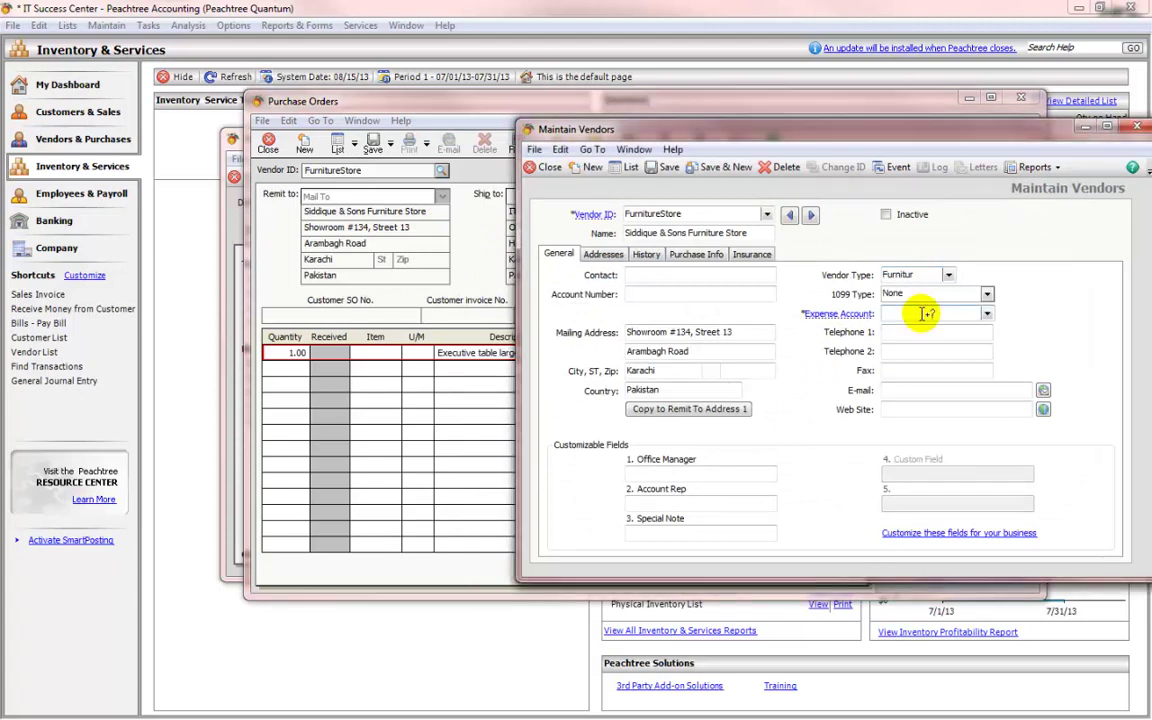
type("15")
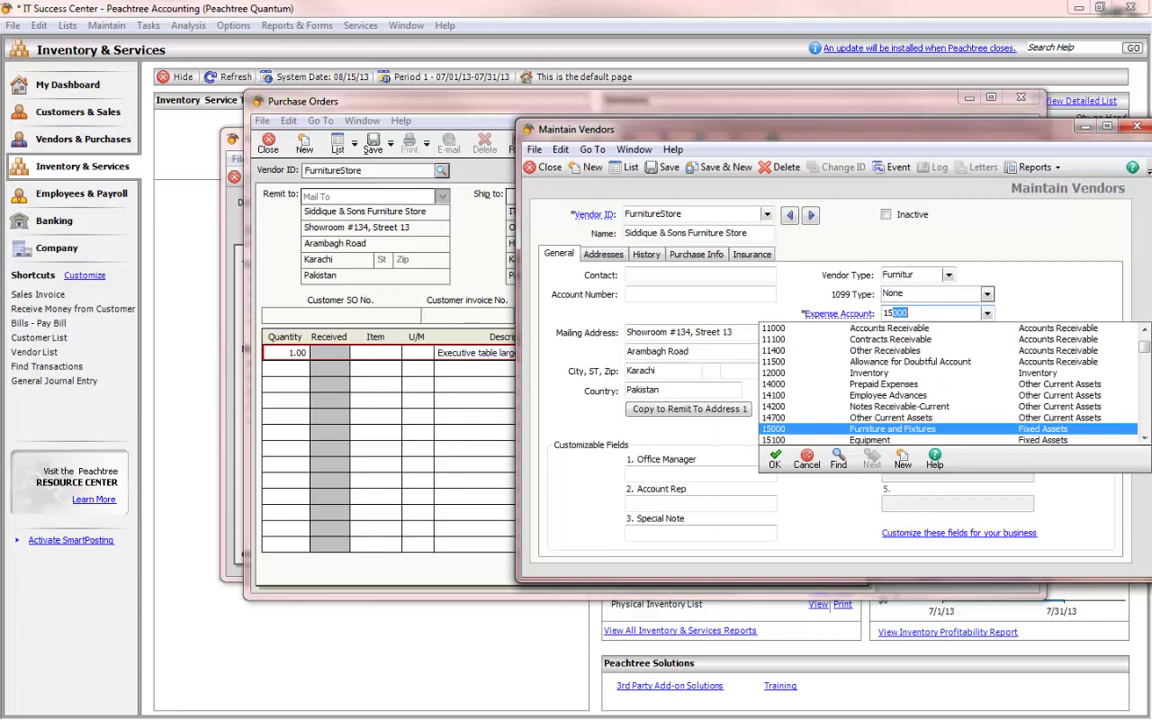
type("000")
left_click(922, 314)
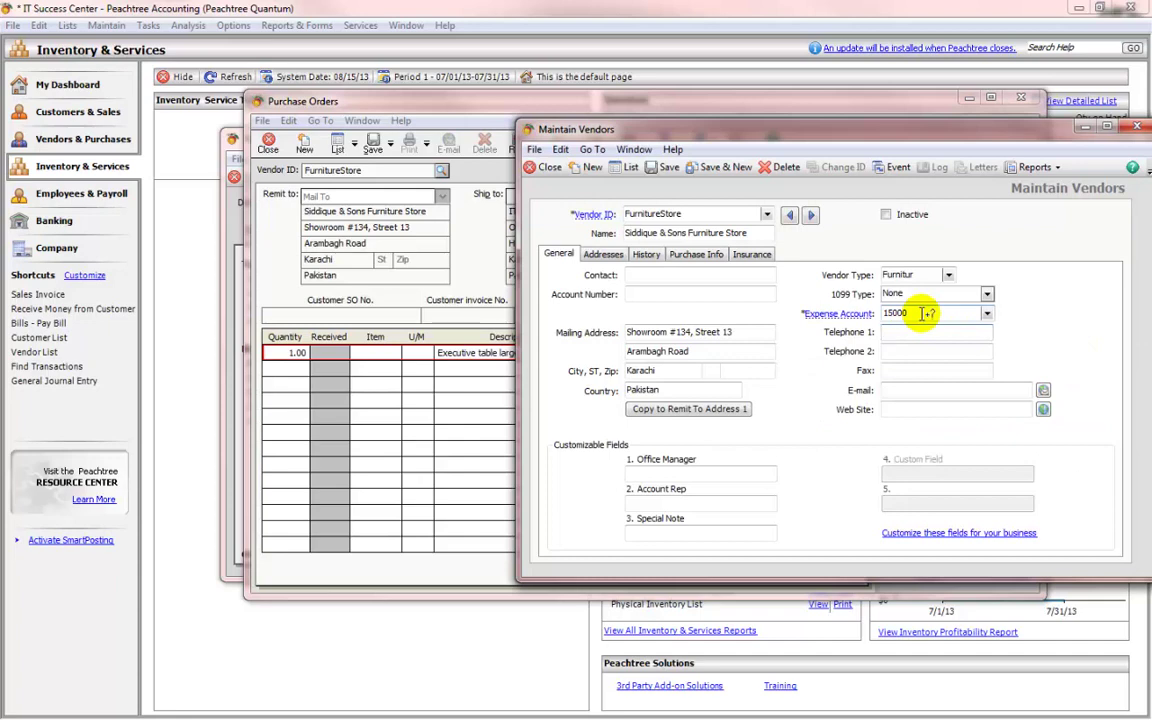
left_click(654, 169)
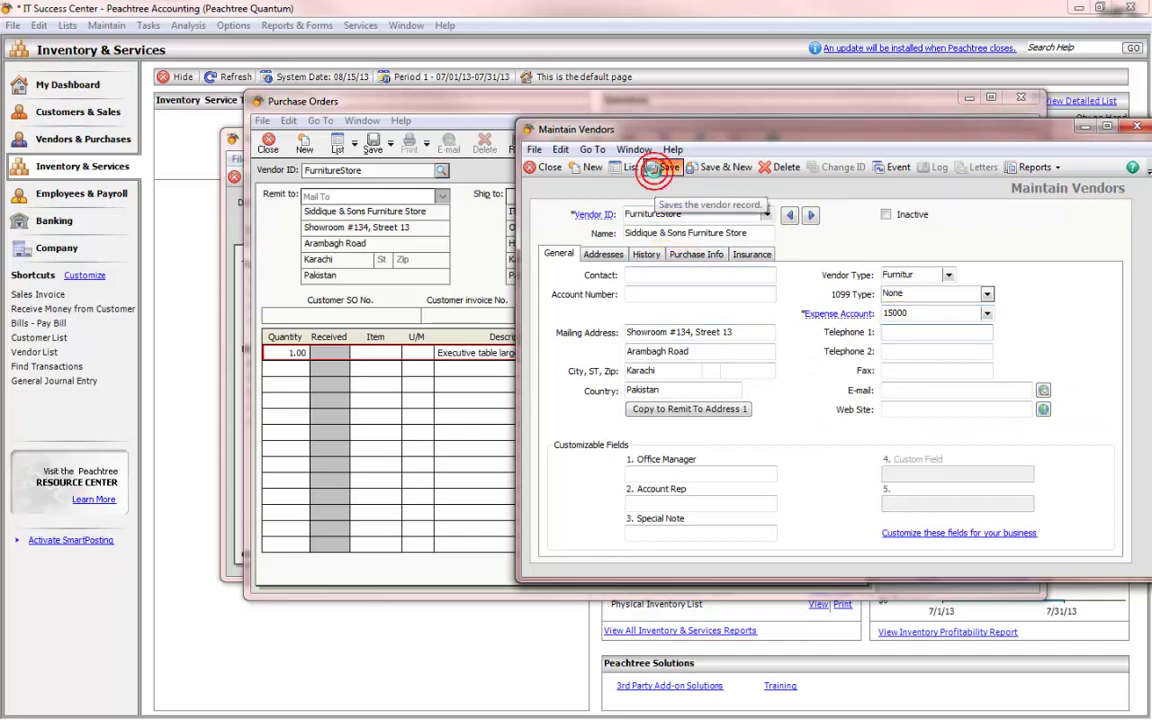
left_click(546, 150)
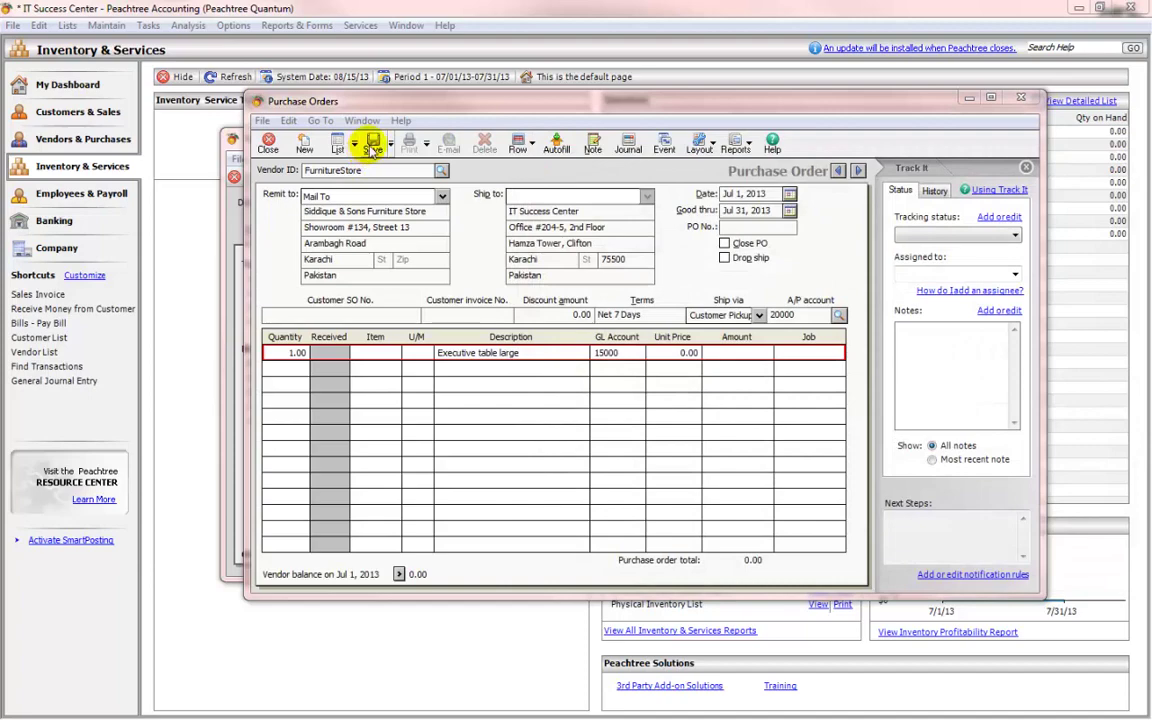
- Save and close the FurnitureStore purchase order and refresh the purchase order list
left_click(372, 145)
left_click(269, 146)
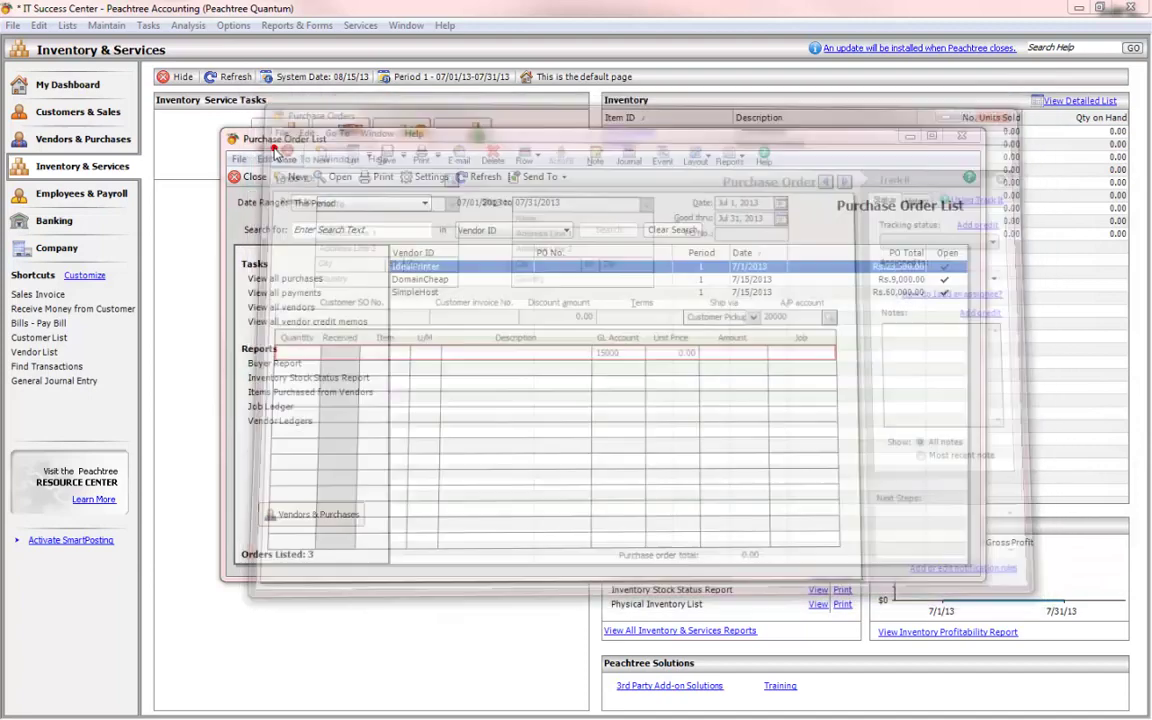
left_click(477, 180)
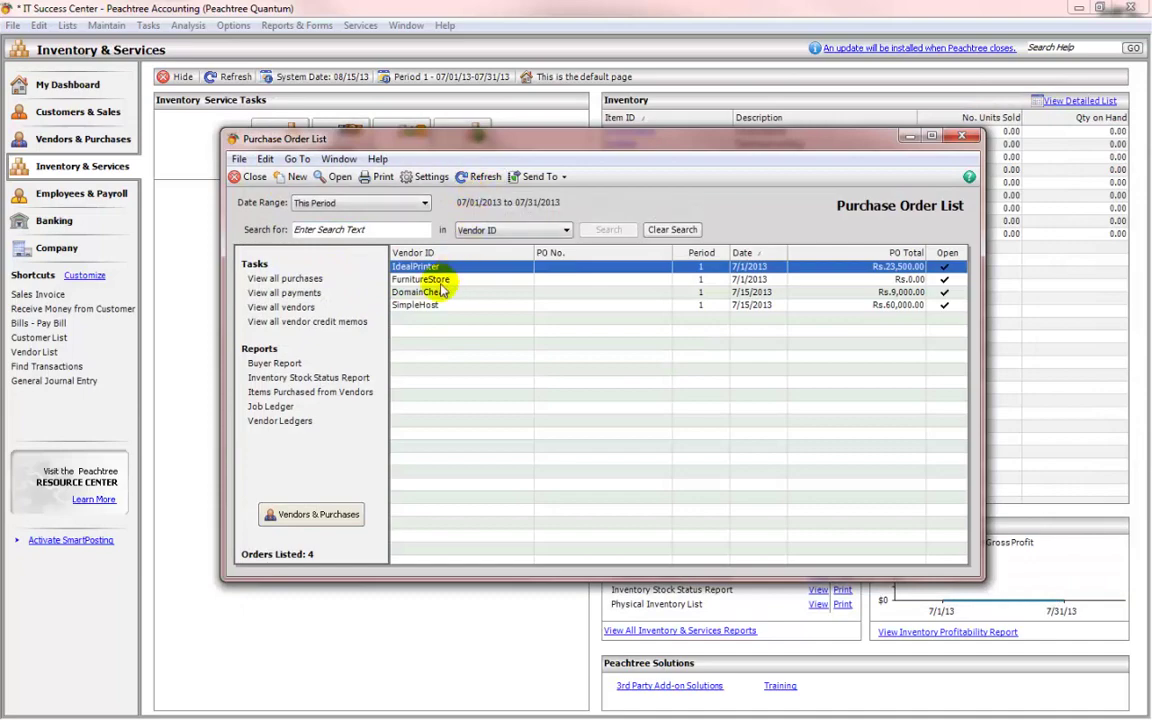
- Reopen the FurnitureStore purchase order and set the unit price of the "Executive table large" line to 12,500
left_click(427, 280)
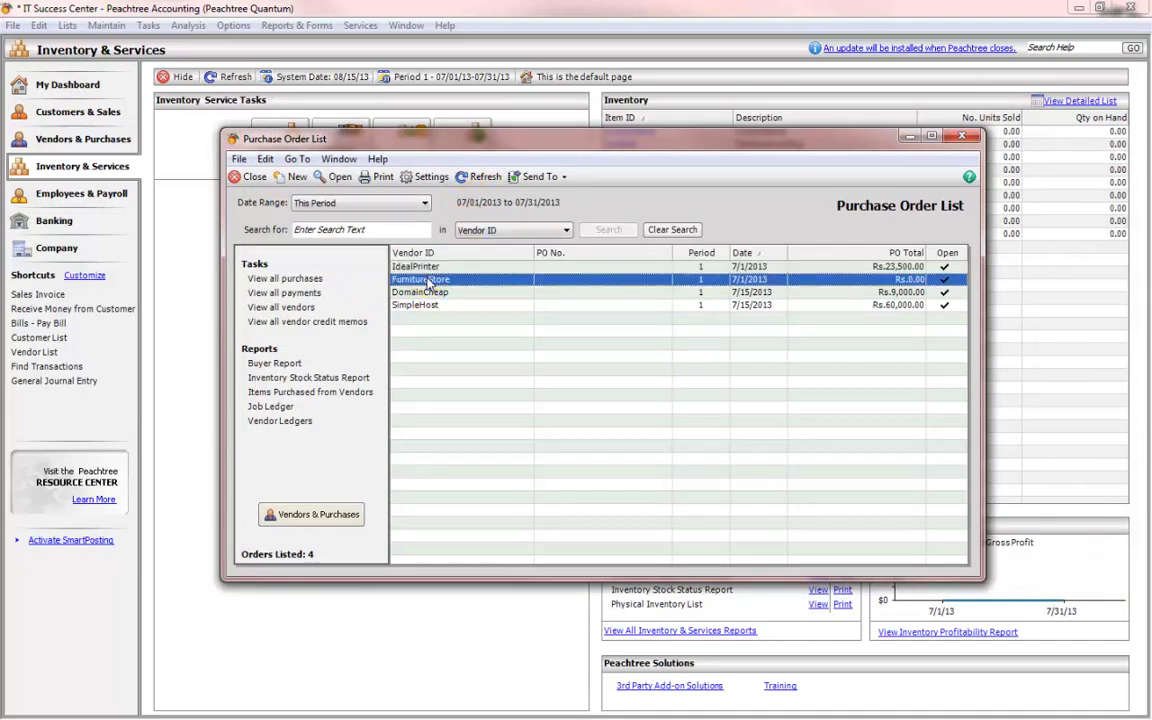
double_click(427, 281)
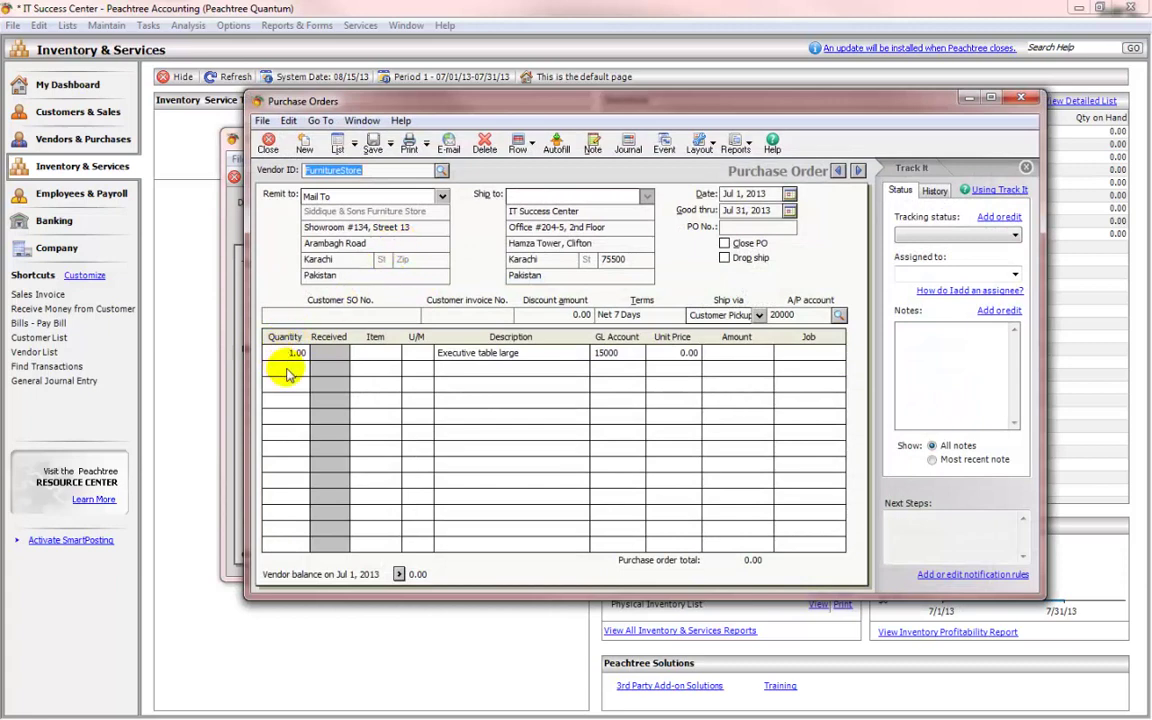
left_click(668, 356)
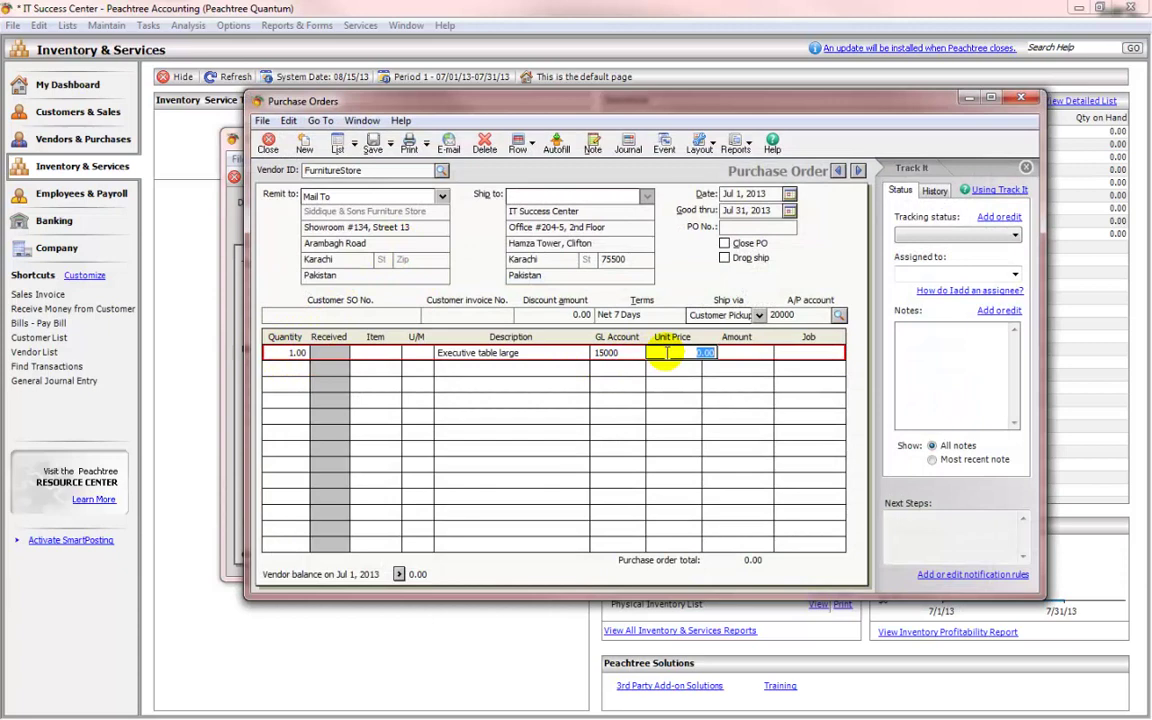
type("12500")
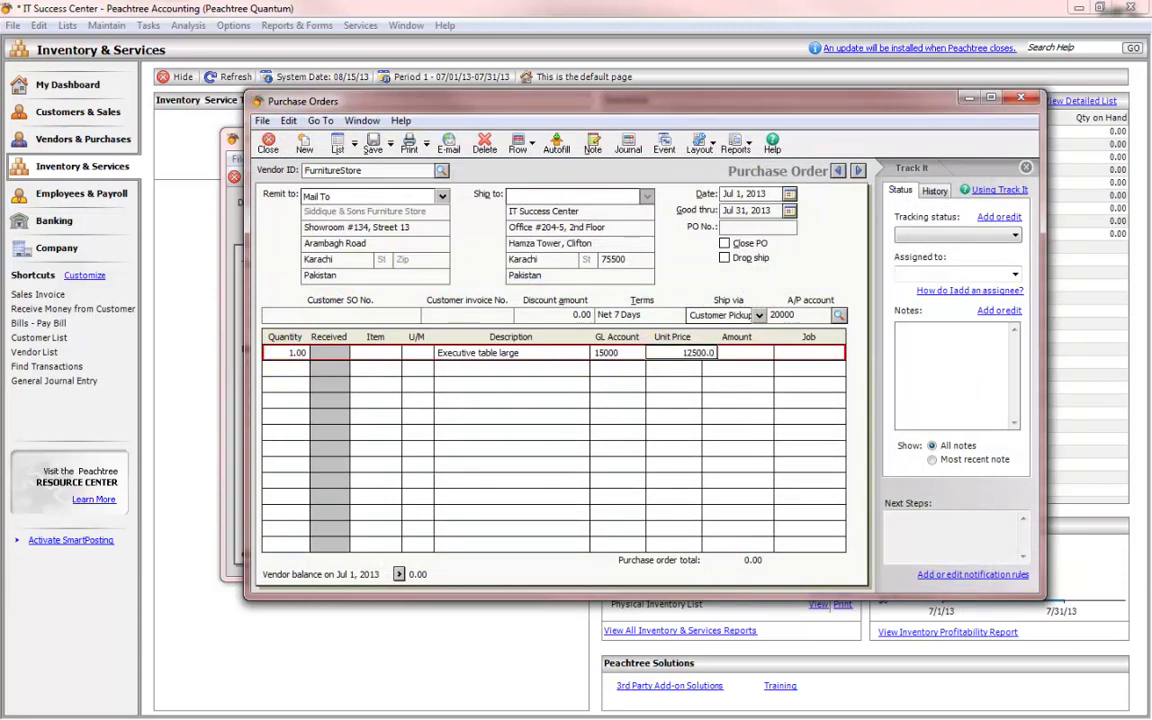
key("Return")
key("Return")
key("Return")
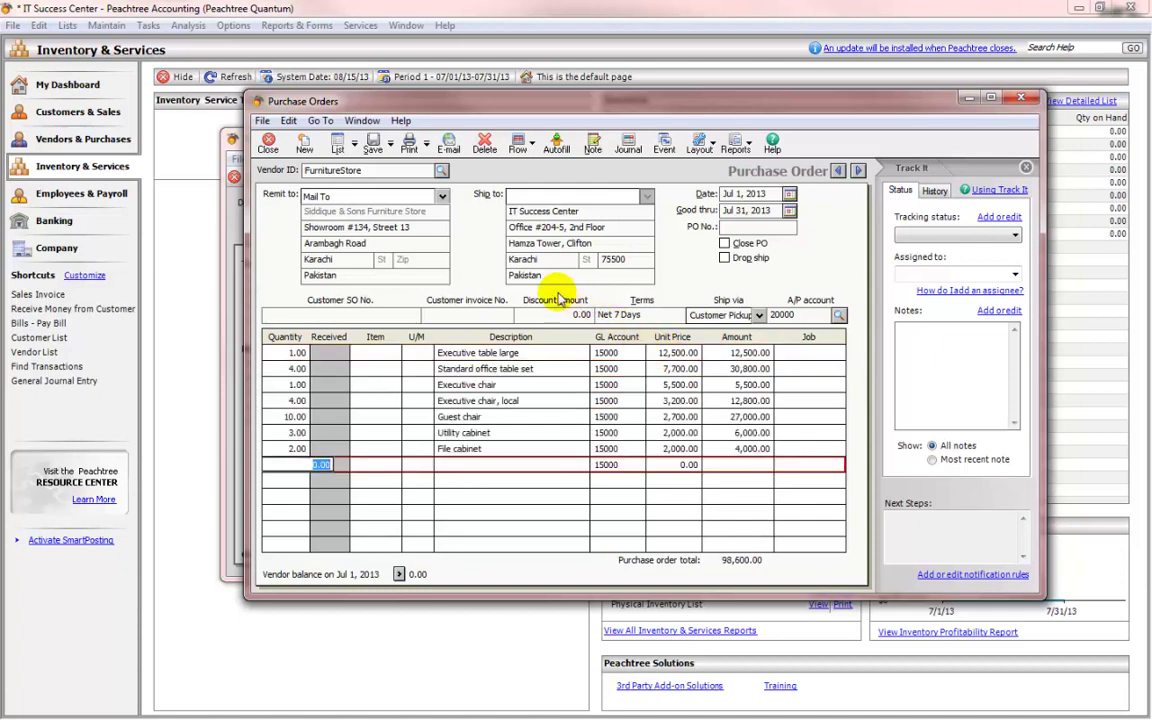
- Save and close the FurnitureStore purchase order, refresh the purchase order list and close it
left_click(370, 142)
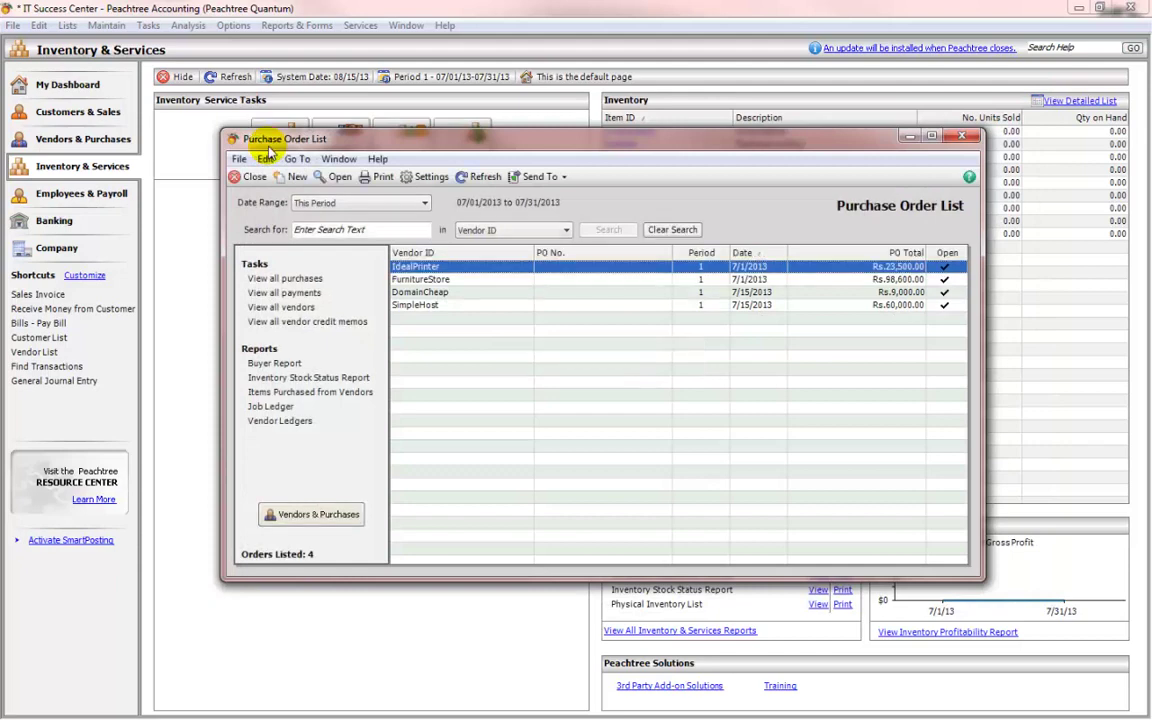
left_click(478, 186)
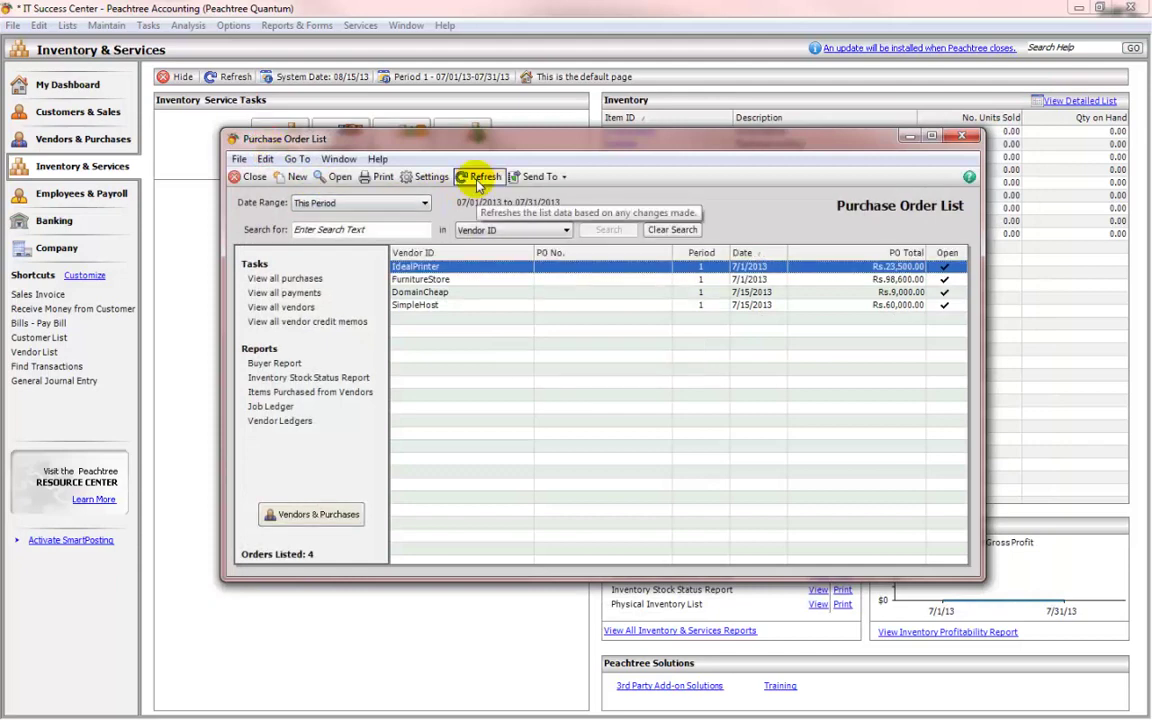
left_click(247, 179)
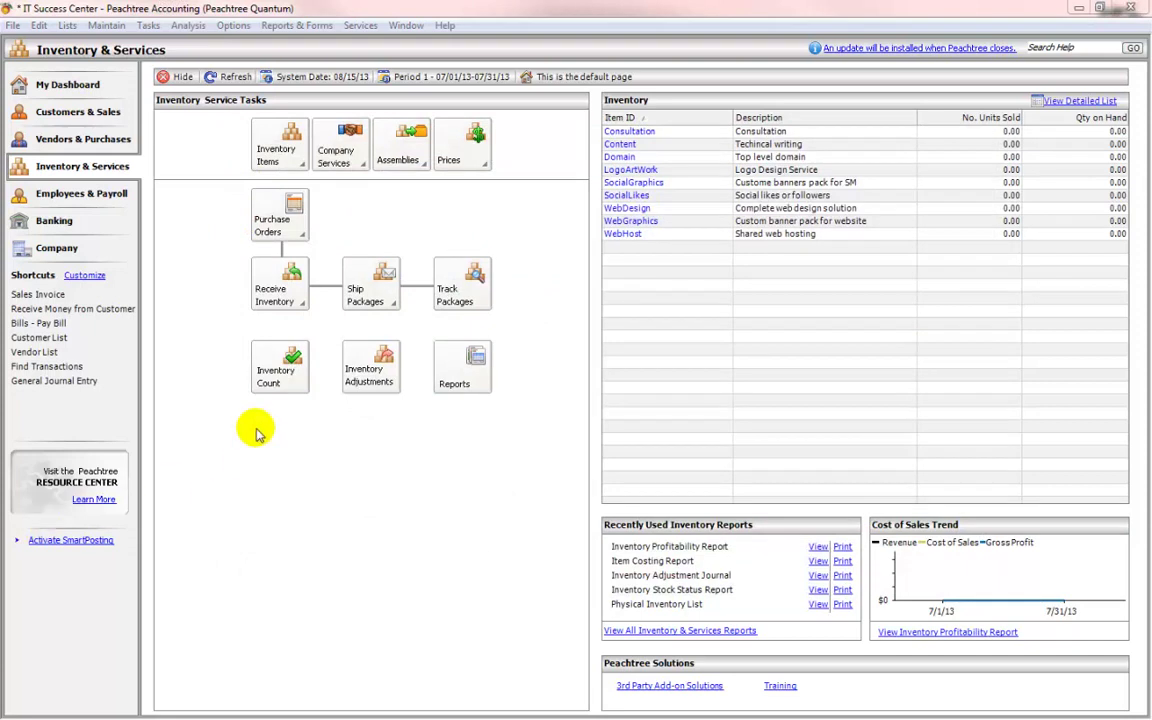
- Open the print preview setup for purchase orders with the Purchase Order form and refresh its list of orders
left_click(300, 236)
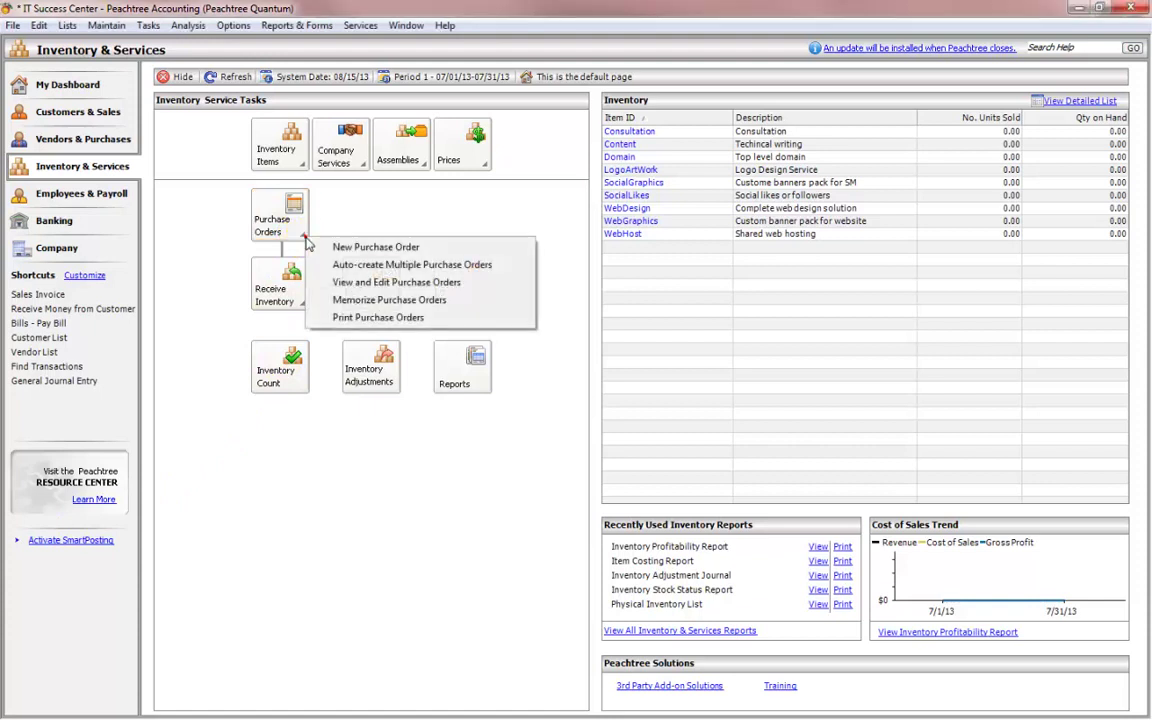
left_click(316, 319)
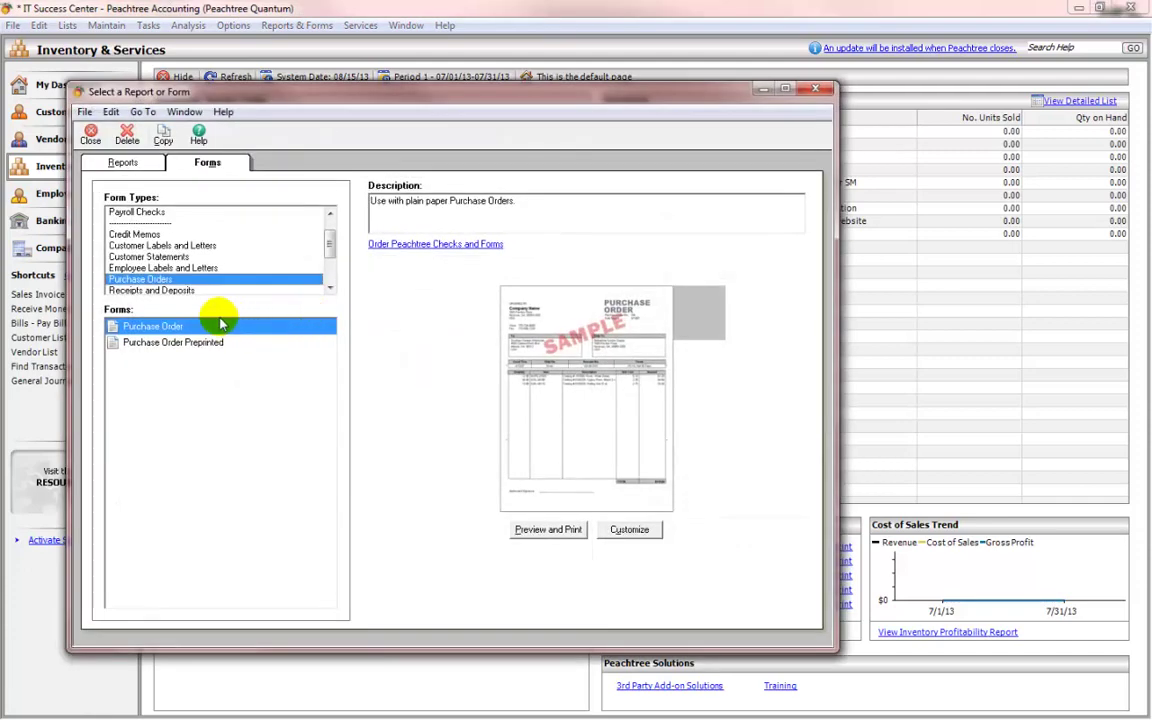
left_click(549, 530)
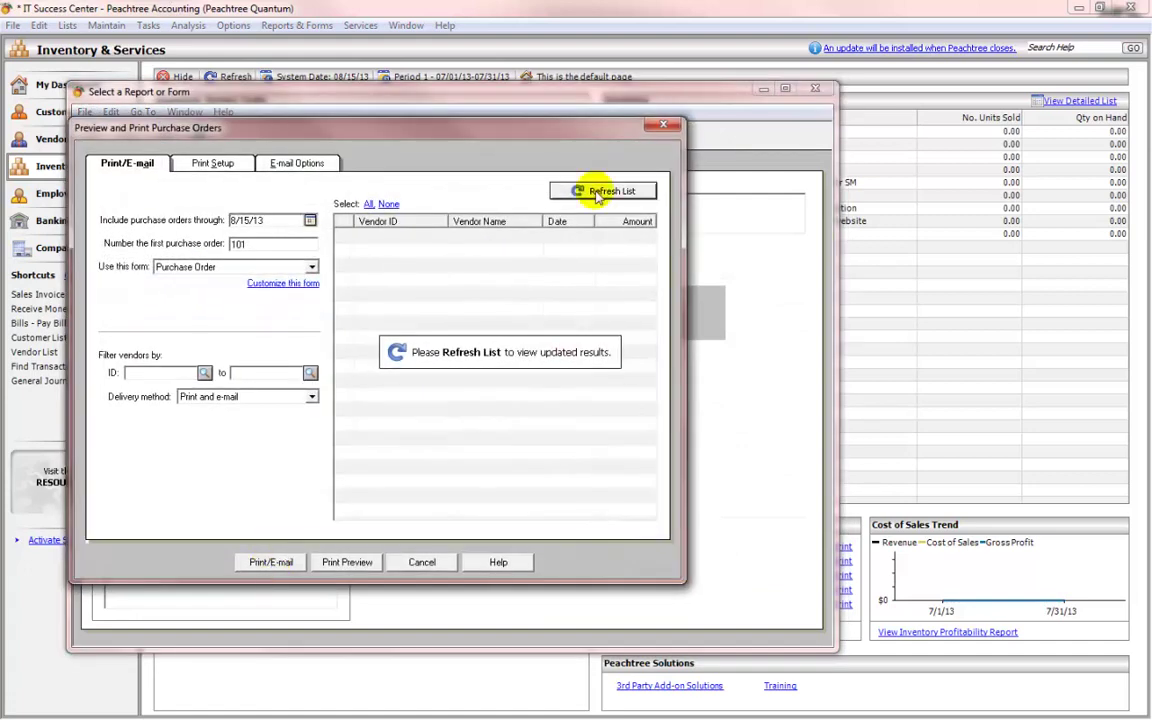
left_click(597, 195)
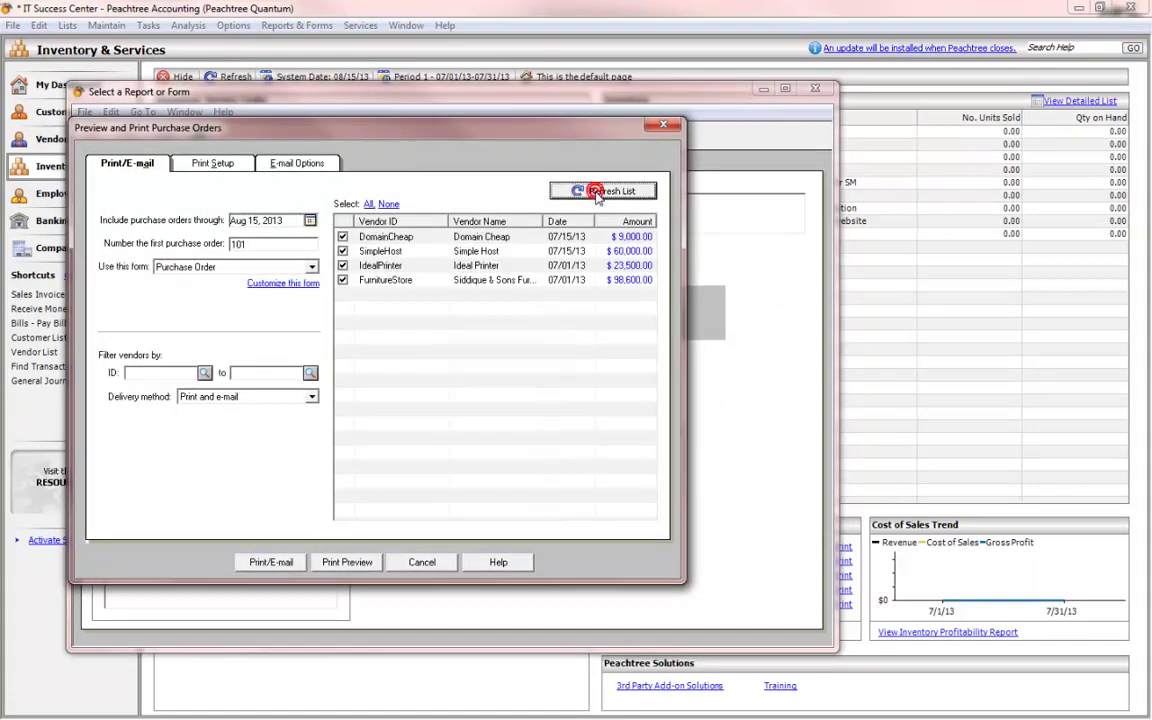
- Print the four selected purchase orders, accept assigning their P.O. numbers, and close the form selection window
left_click(272, 562)
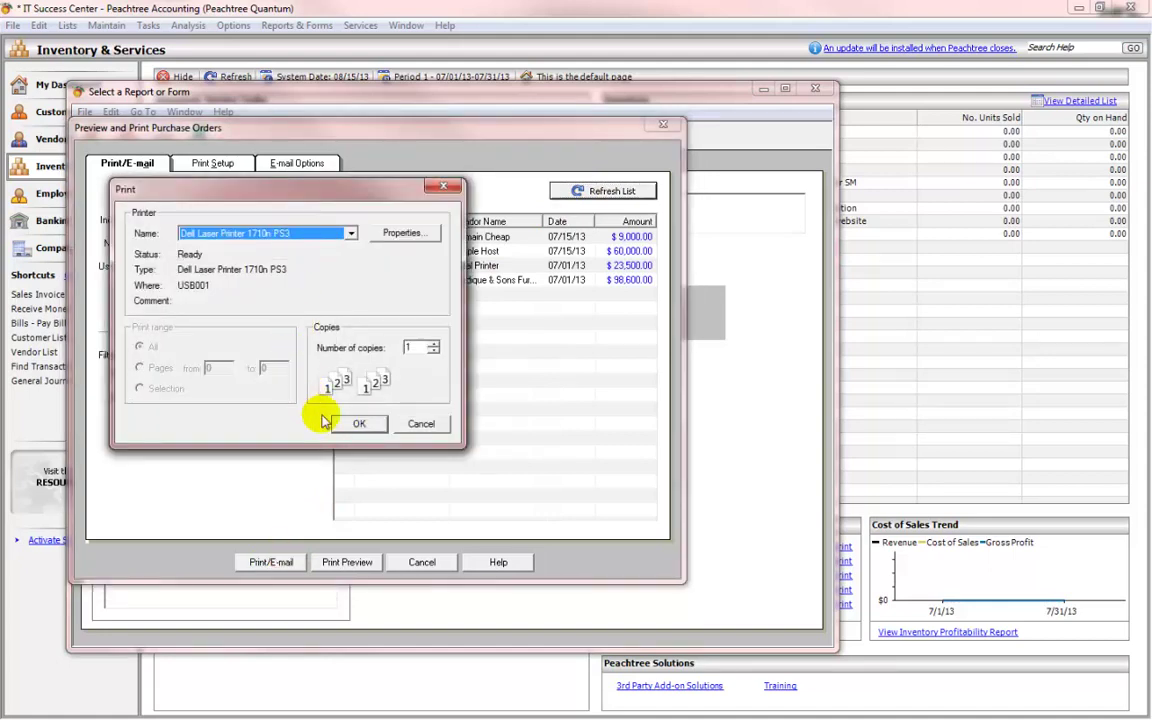
left_click(355, 427)
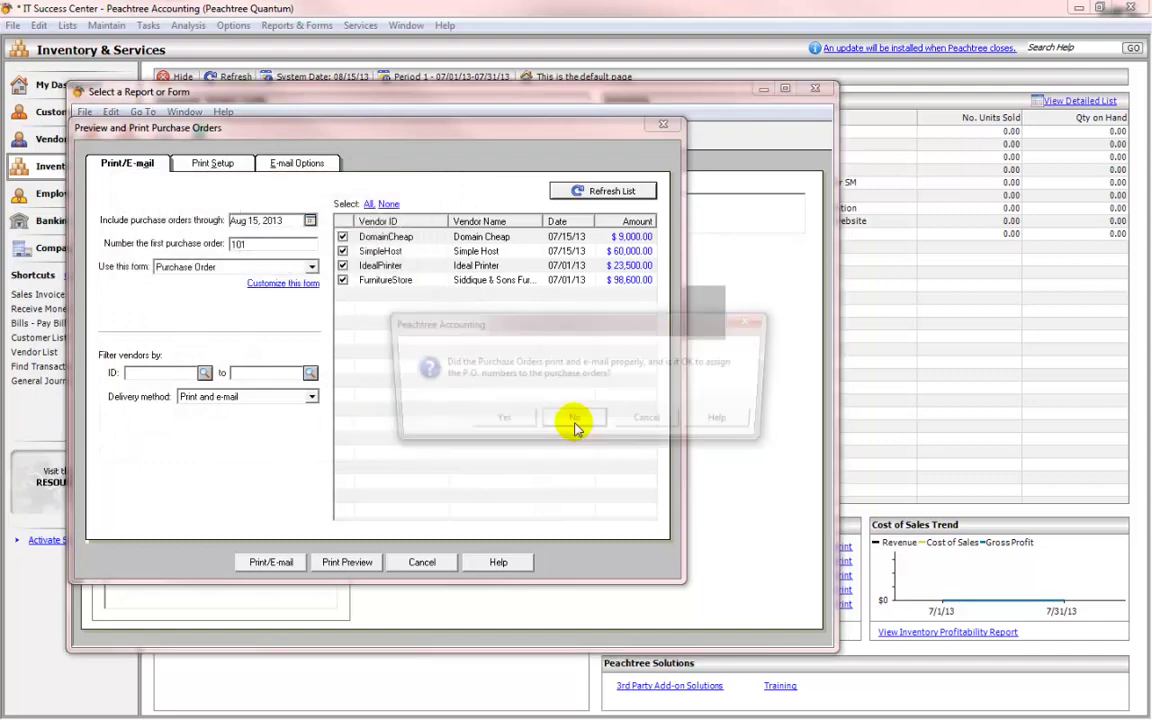
left_click(498, 424)
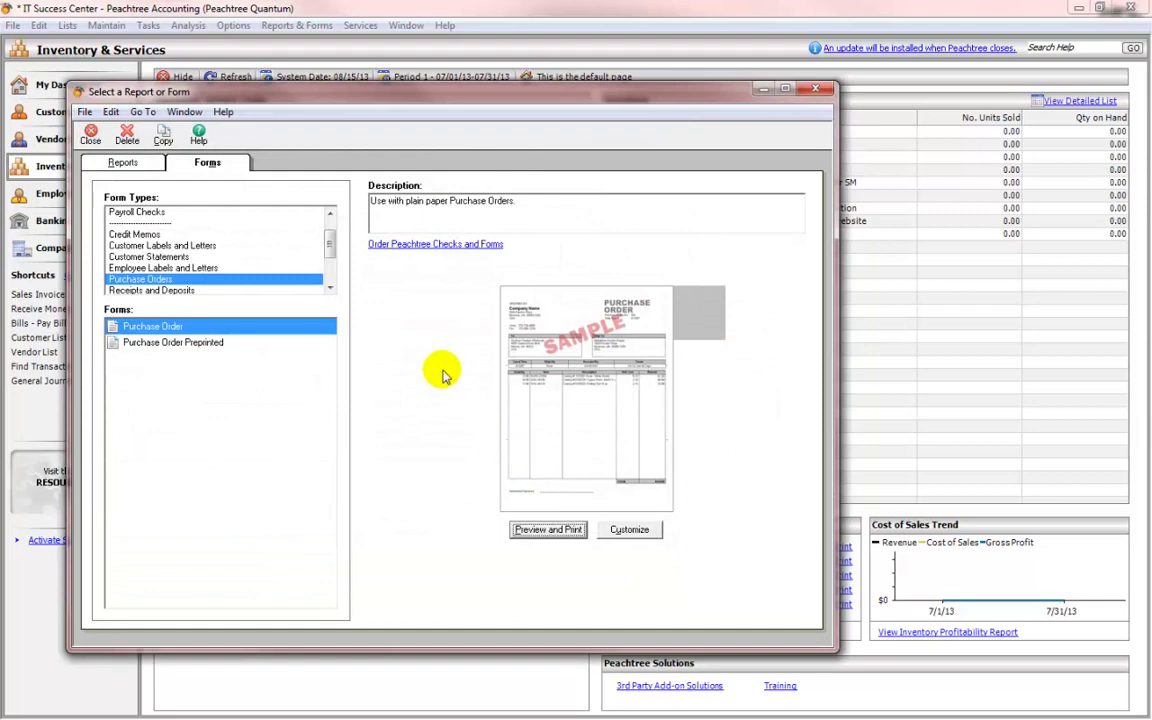
left_click(90, 136)
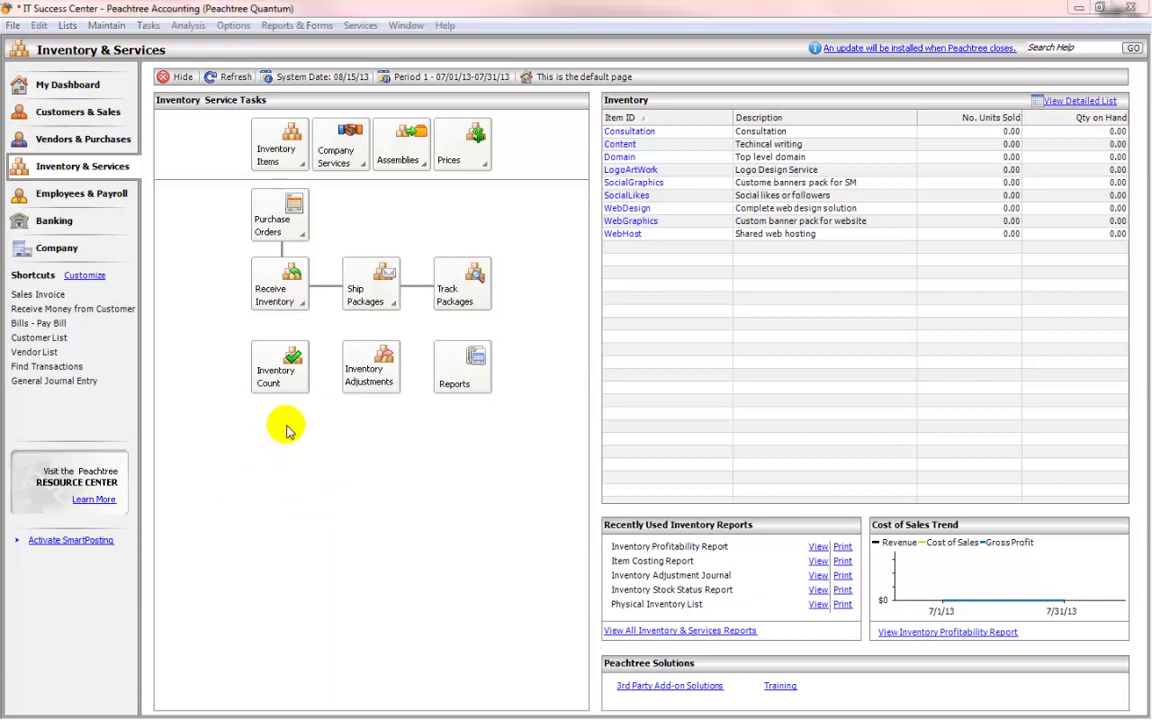
- Start an inventory receipt for vendor DomainCheap dated 7/15/13 and enter the vendor's invoice number
left_click(307, 308)
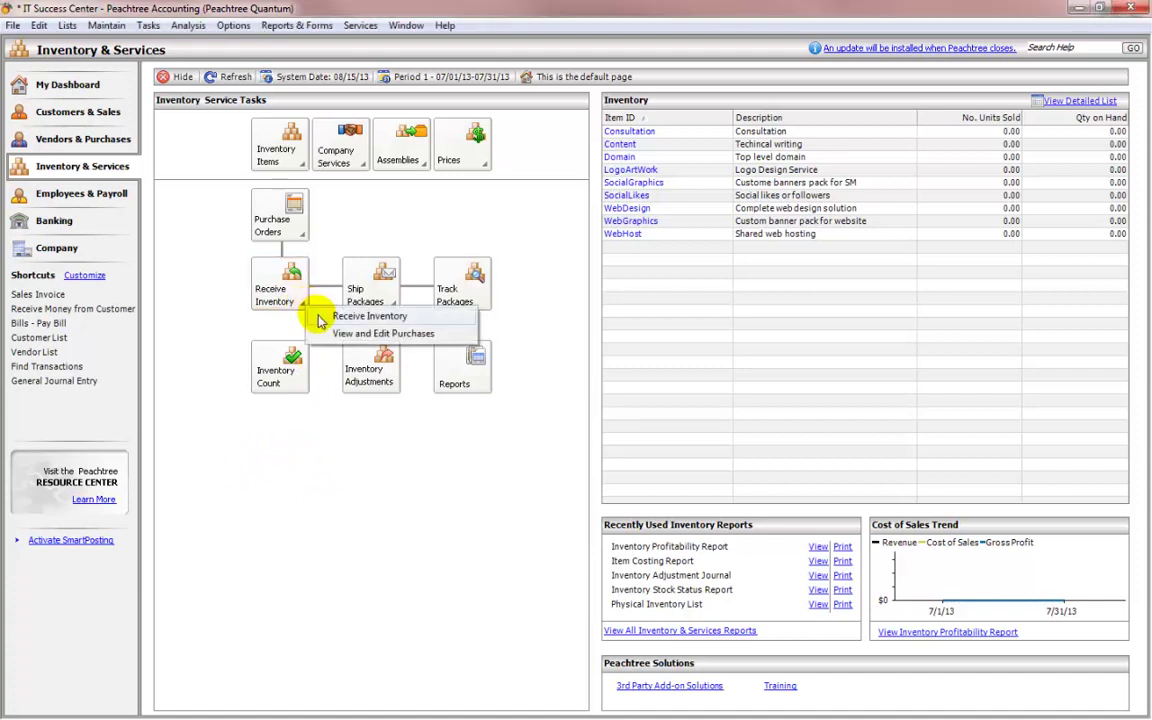
left_click(318, 318)
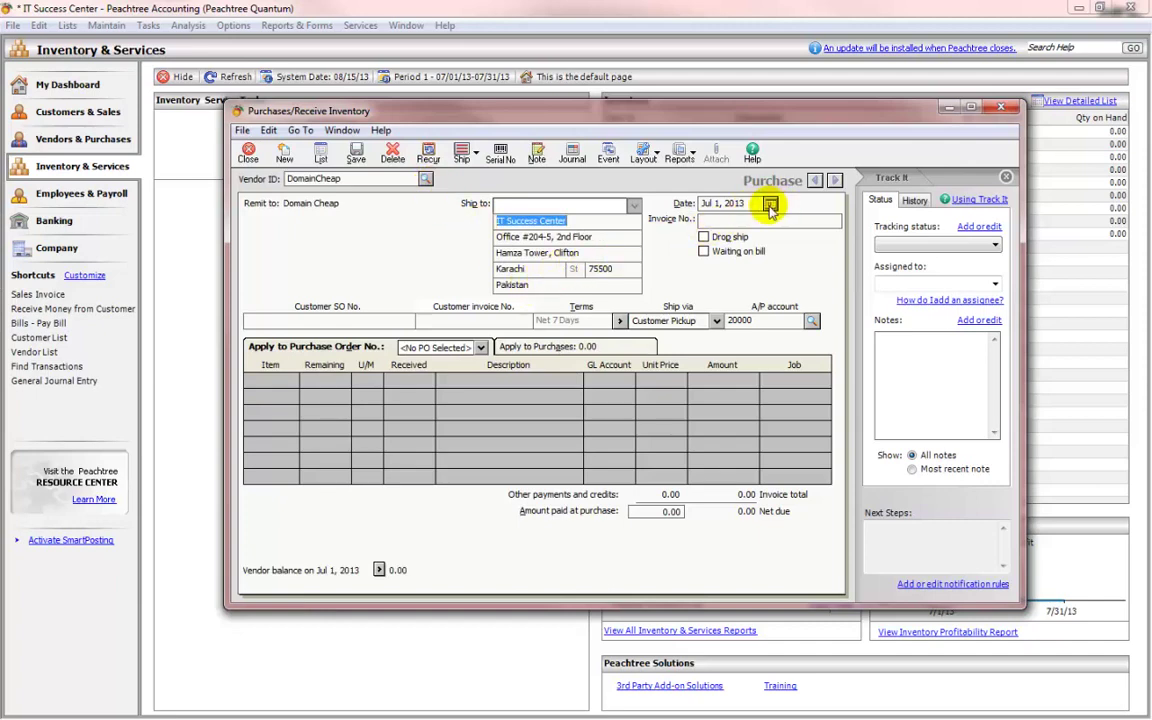
left_click(755, 205)
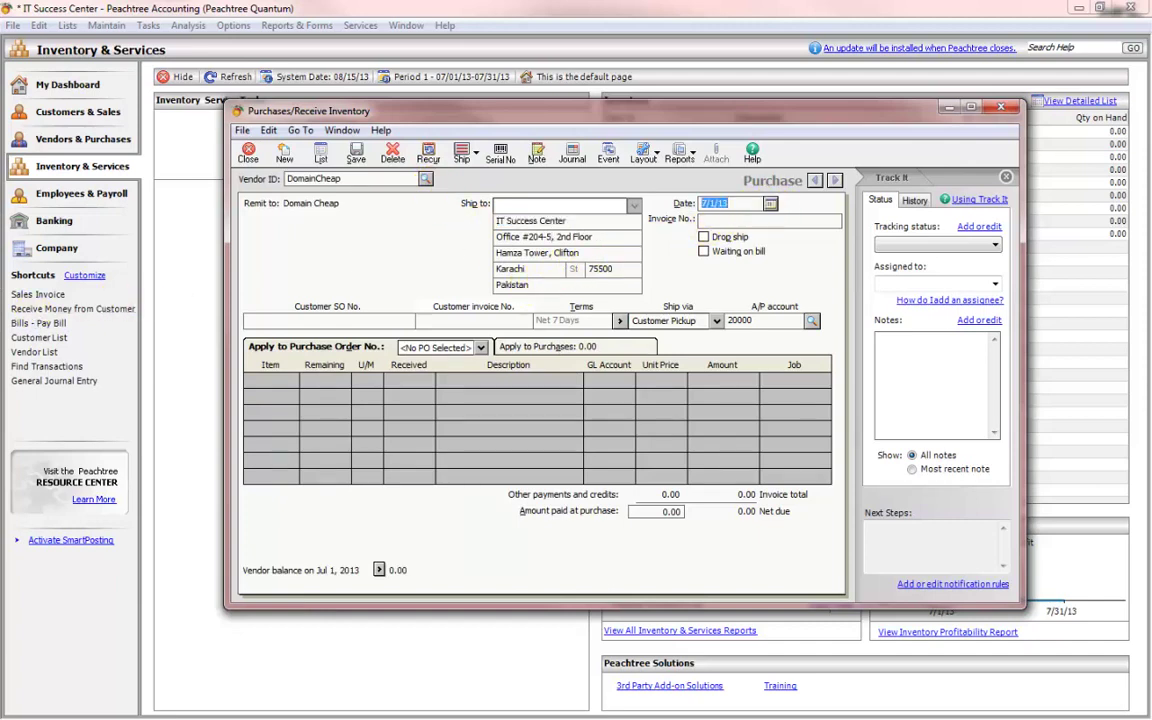
type("7/15/13")
key("Tab")
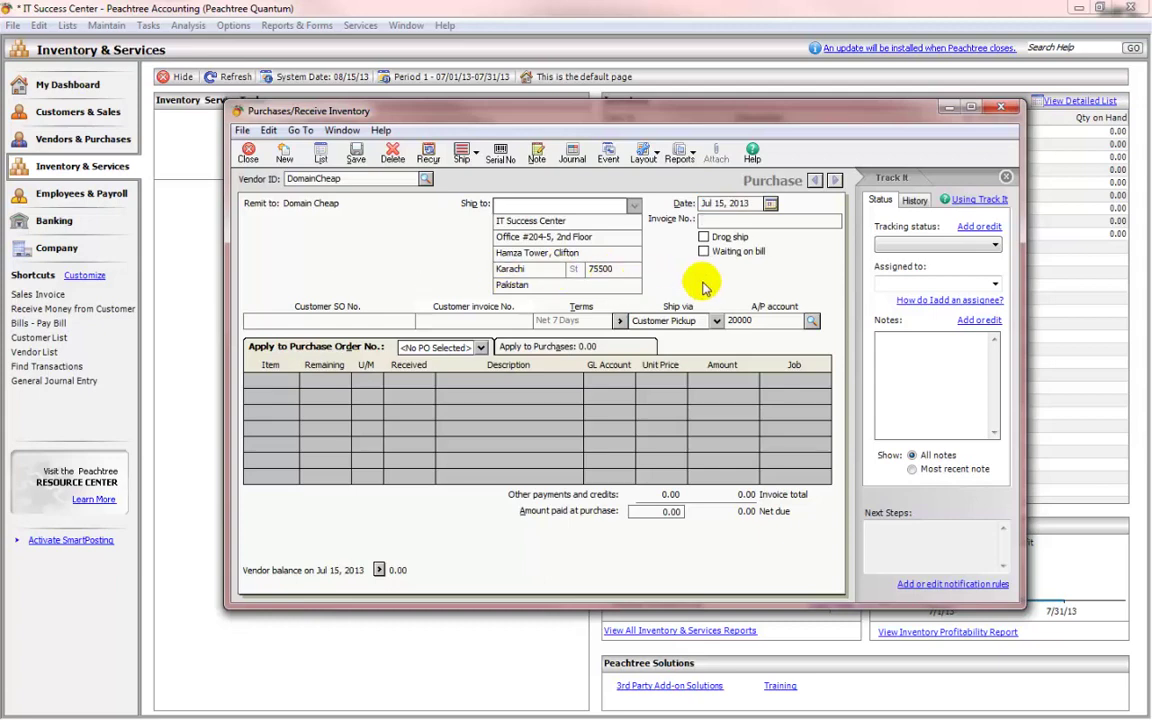
type("9")
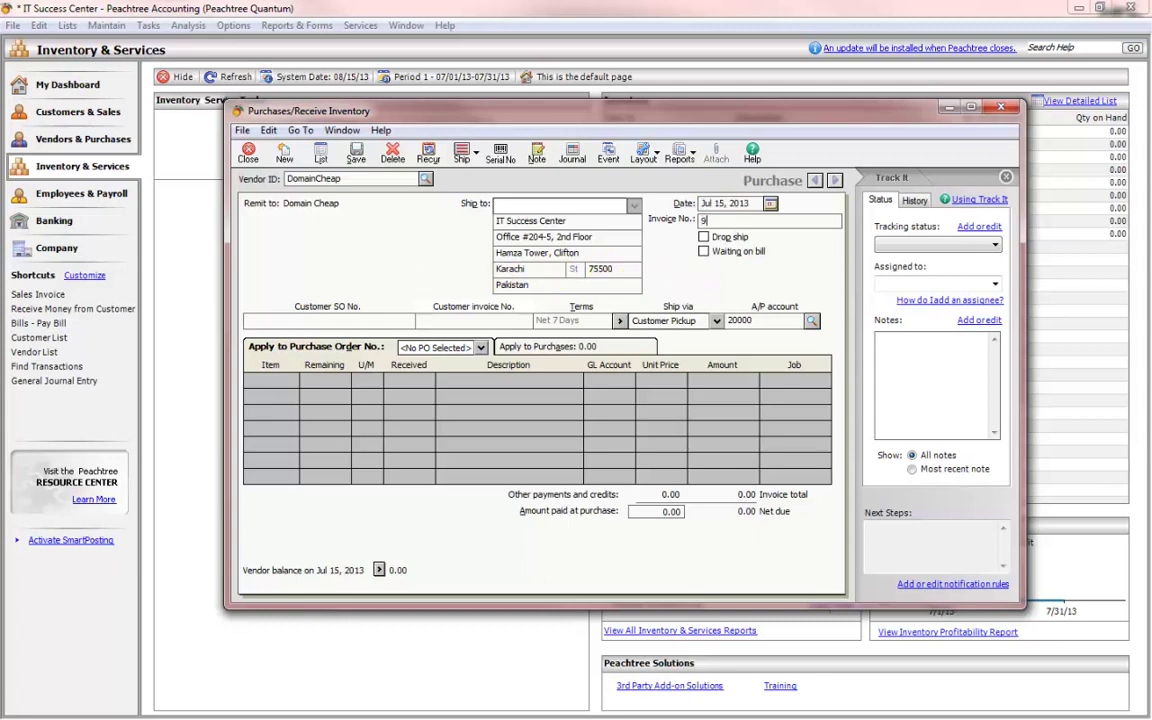
type("87894123")
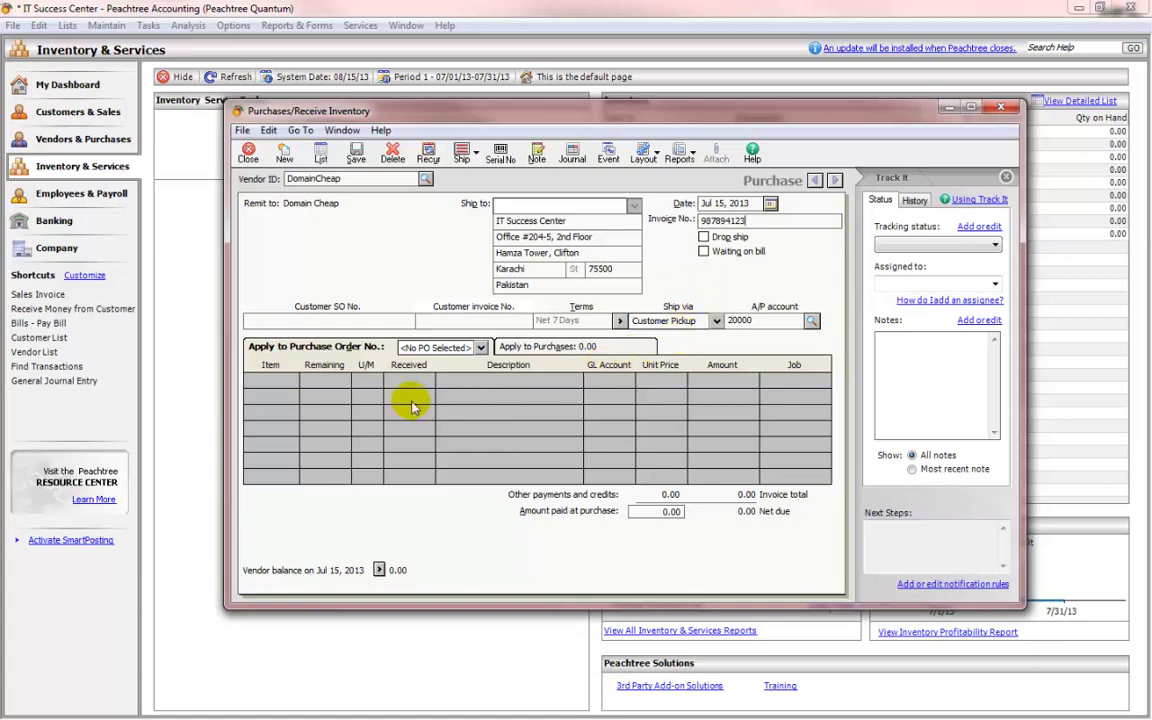
- Apply the receipt to DomainCheap's open purchase order and set the received quantity of the Domain item to 10
left_click(481, 347)
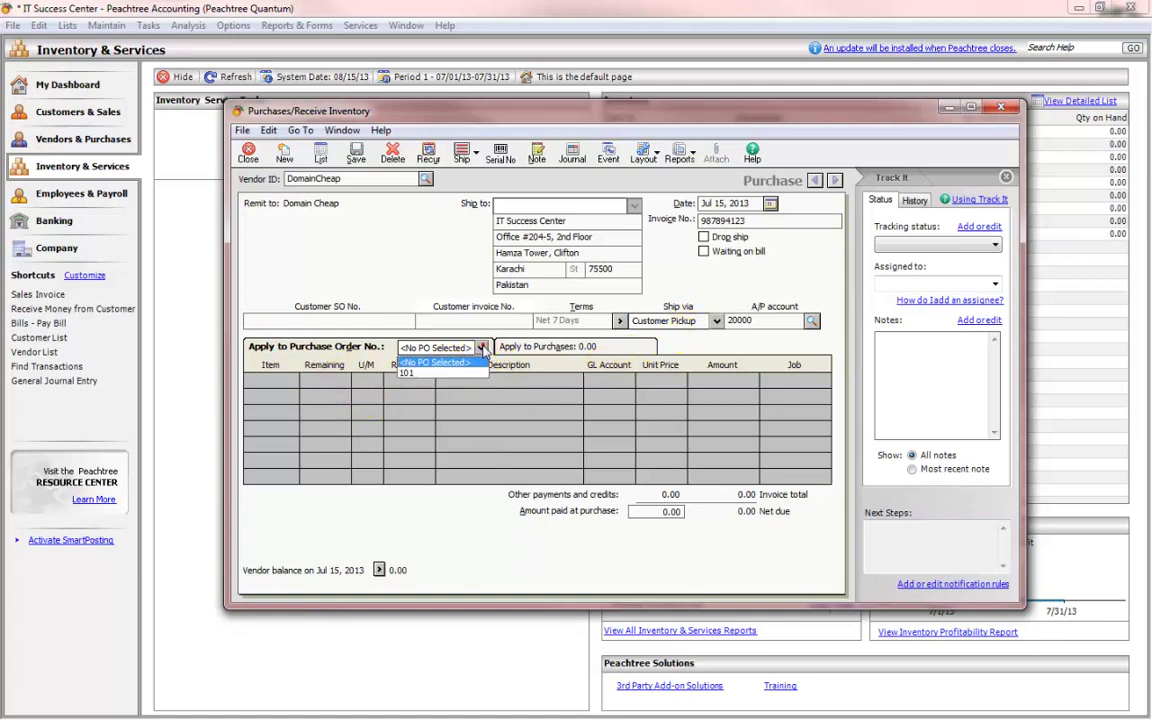
left_click(452, 372)
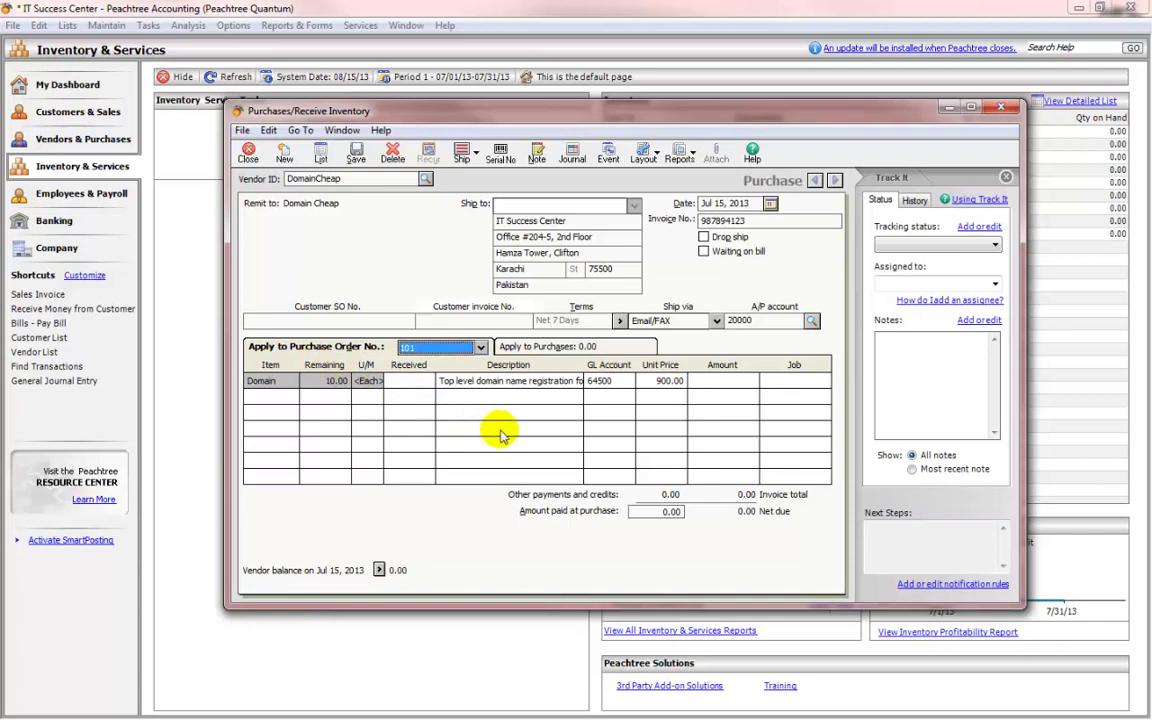
left_click(396, 390)
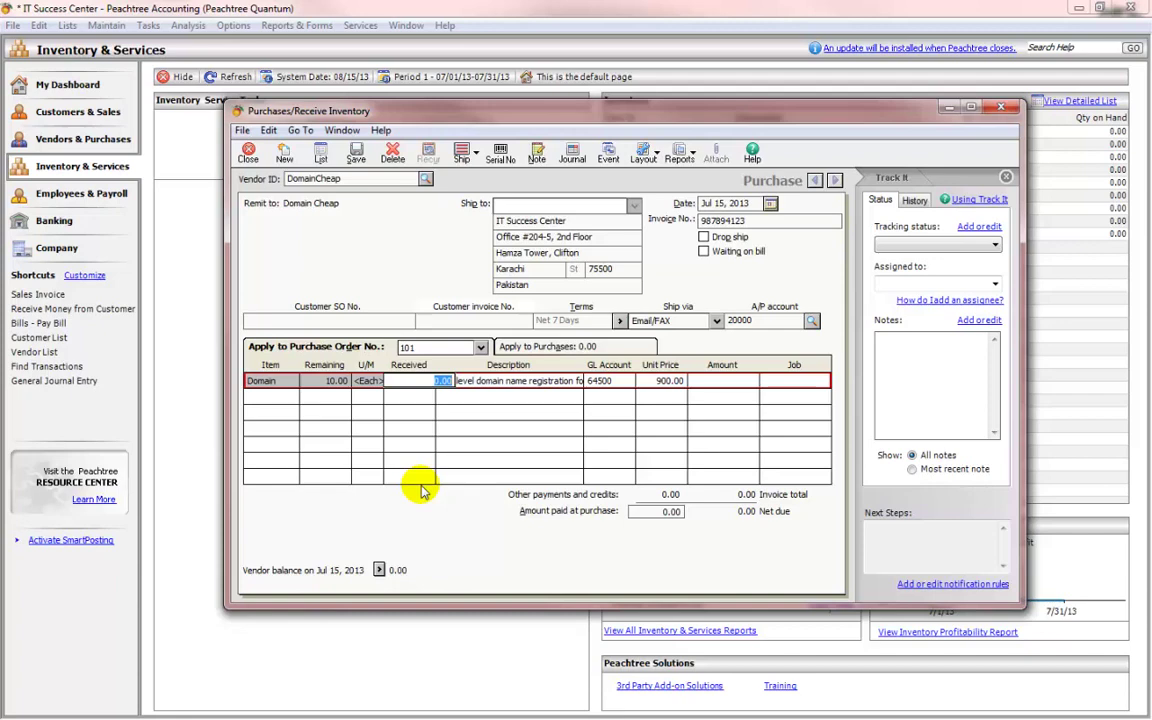
type("10")
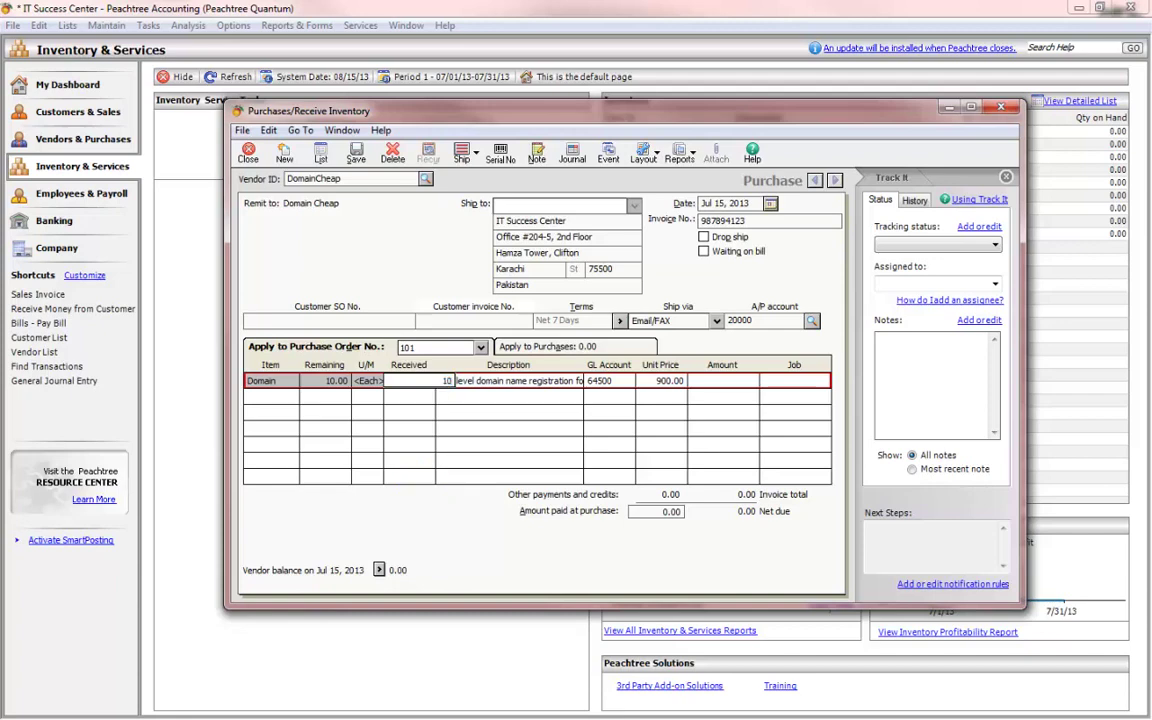
type(".00")
key("Tab")
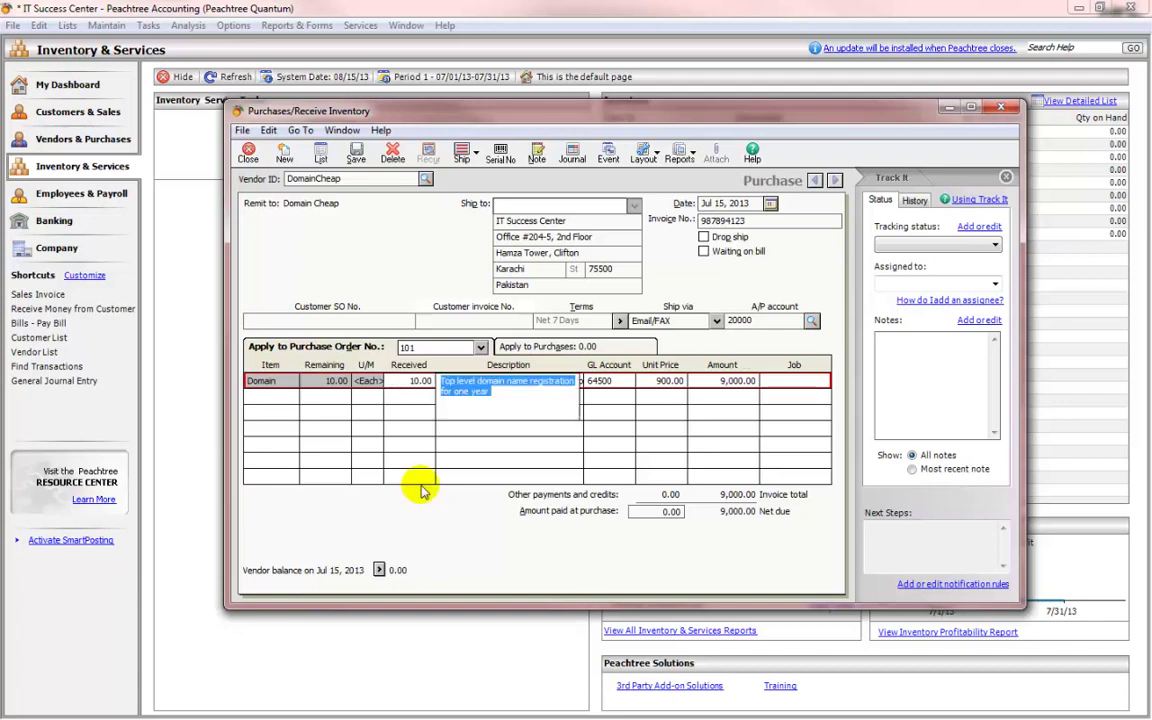
key("Tab")
key("Tab")
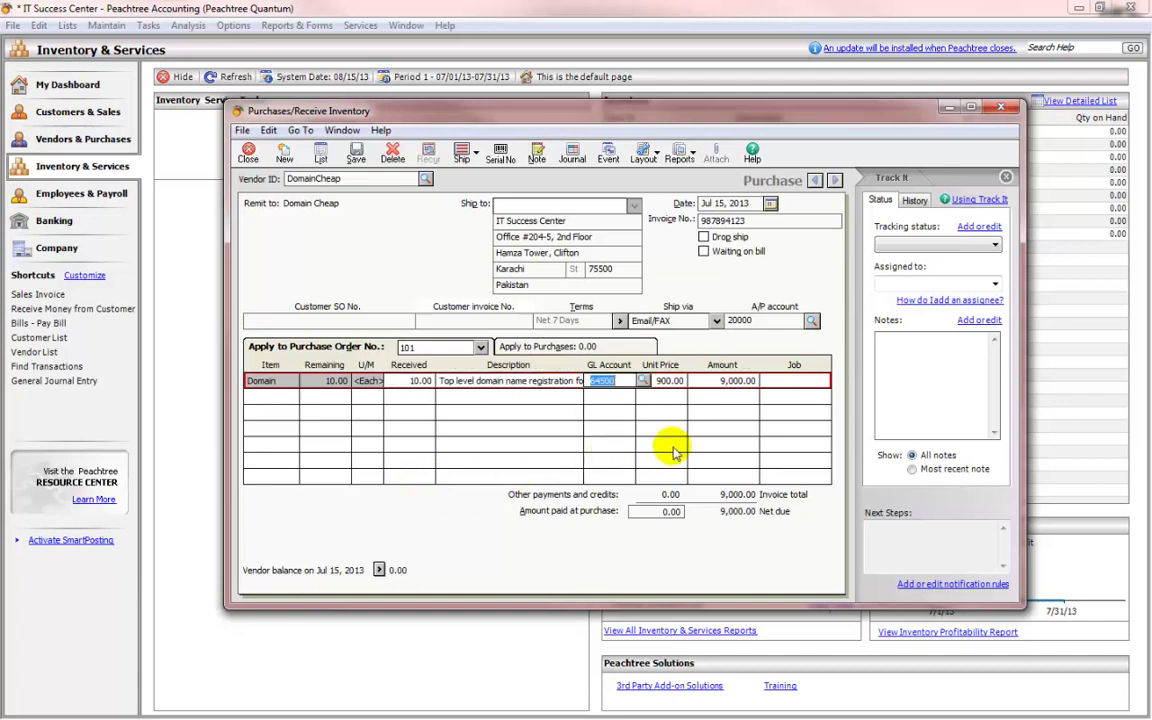
left_click(737, 381)
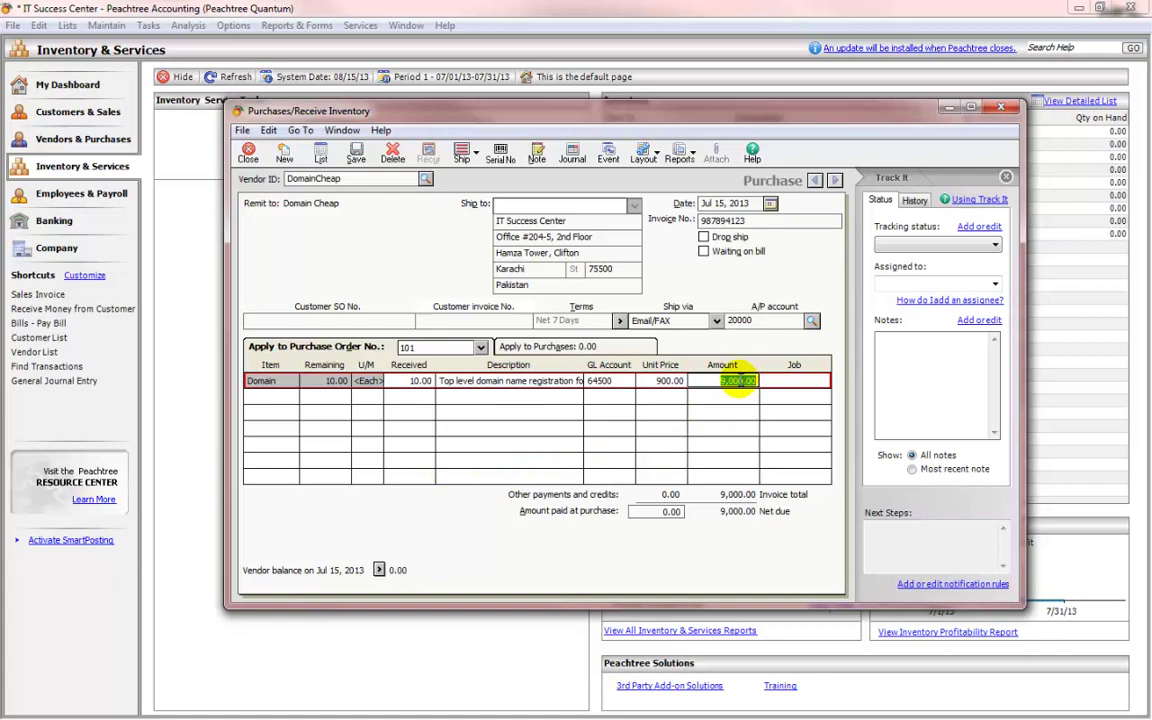
- Set the amount paid at purchase on the DomainCheap receipt to 9,000.00
left_click(662, 511)
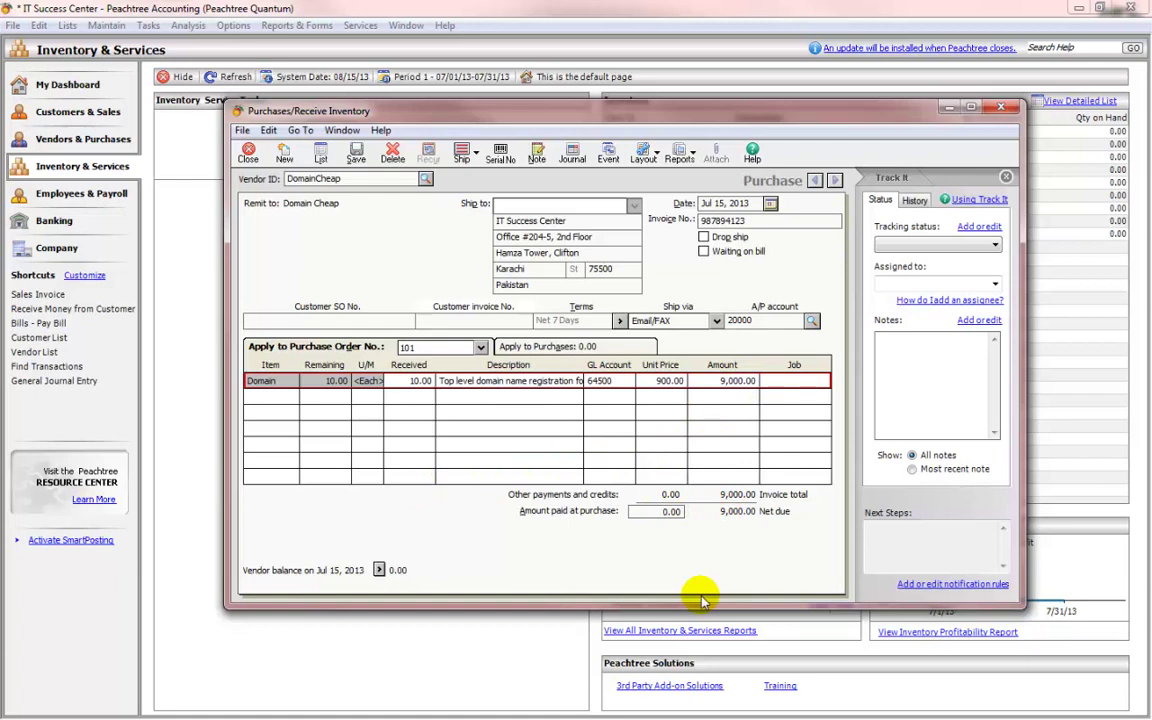
type("900")
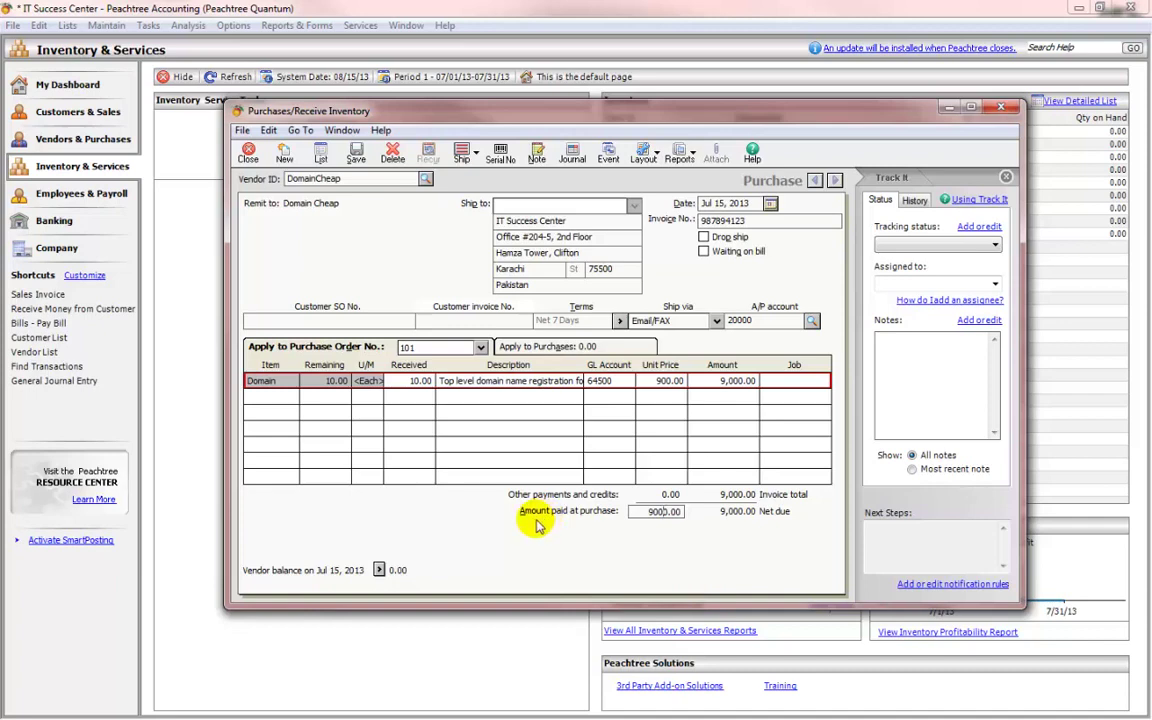
left_click(660, 512)
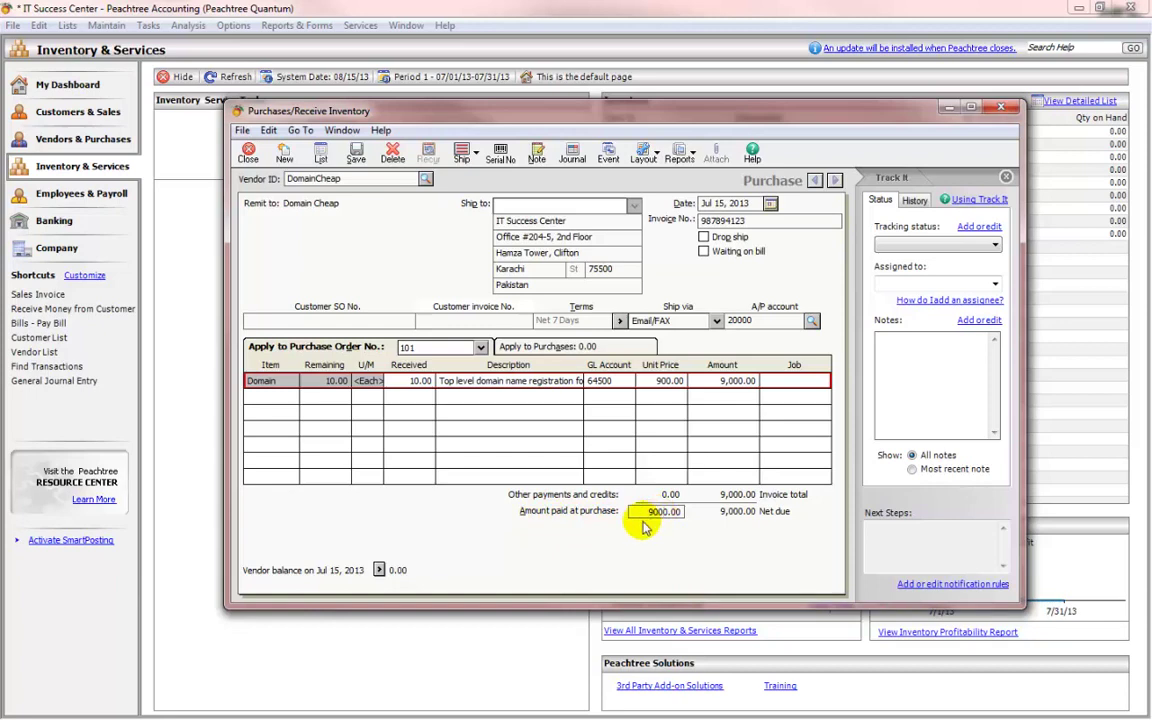
key("Tab")
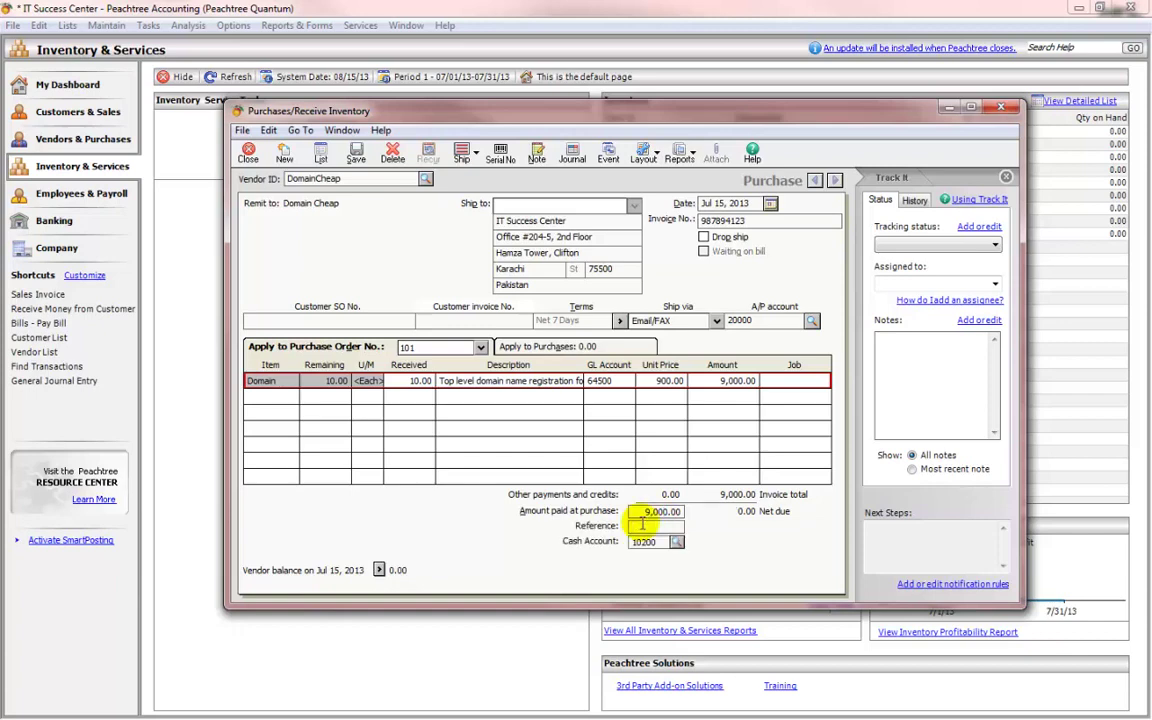
- Enter a "Paid by" debit card reference for the DomainCheap payment, keep cash account 10200, and save the receipt
type("P")
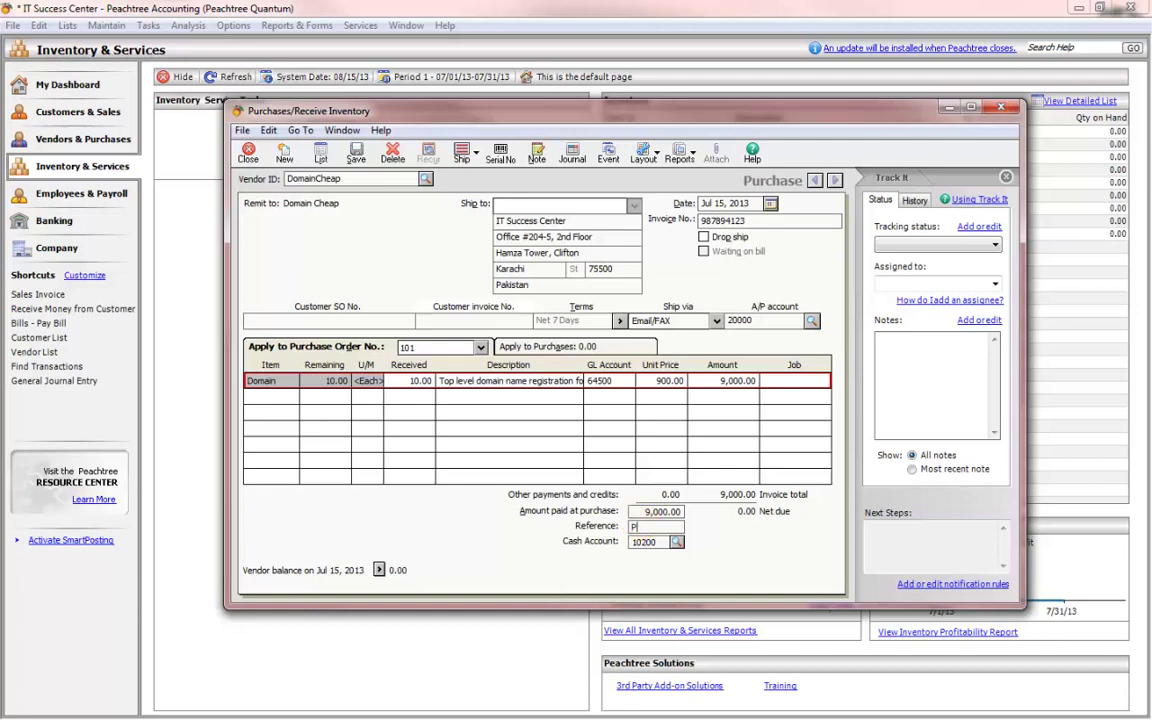
type("aid by deb")
key("BackSpace")
key("BackSpace")
type("btorc")
left_click(677, 542)
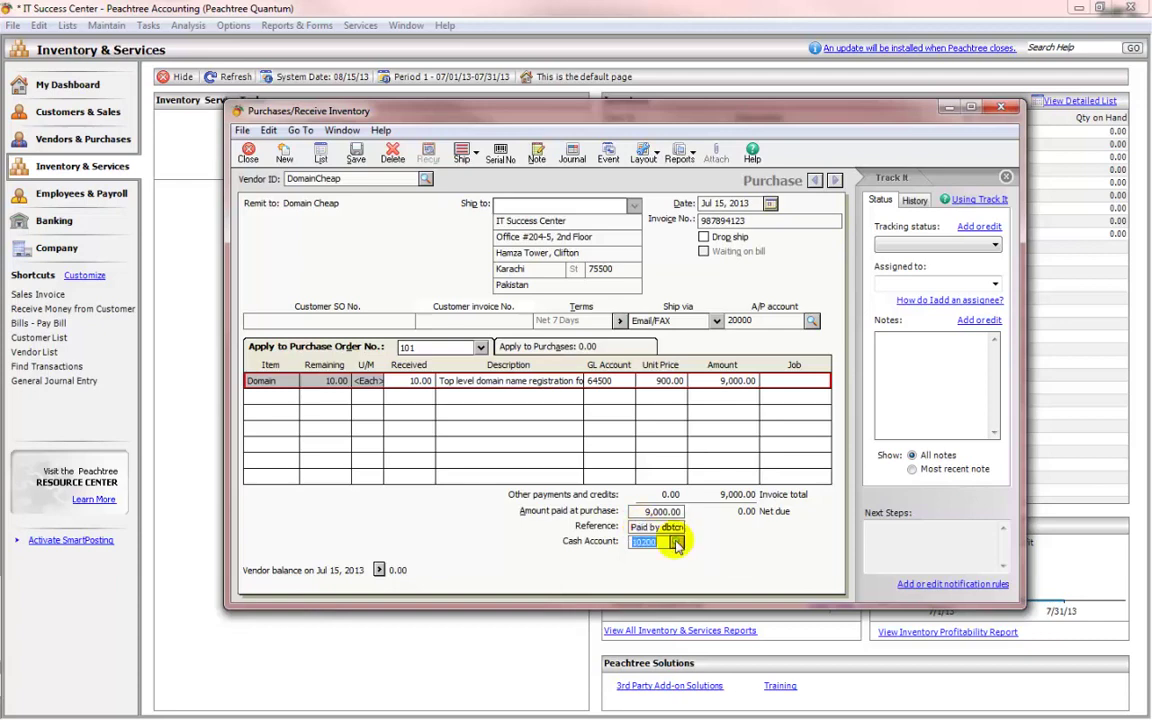
left_click(357, 160)
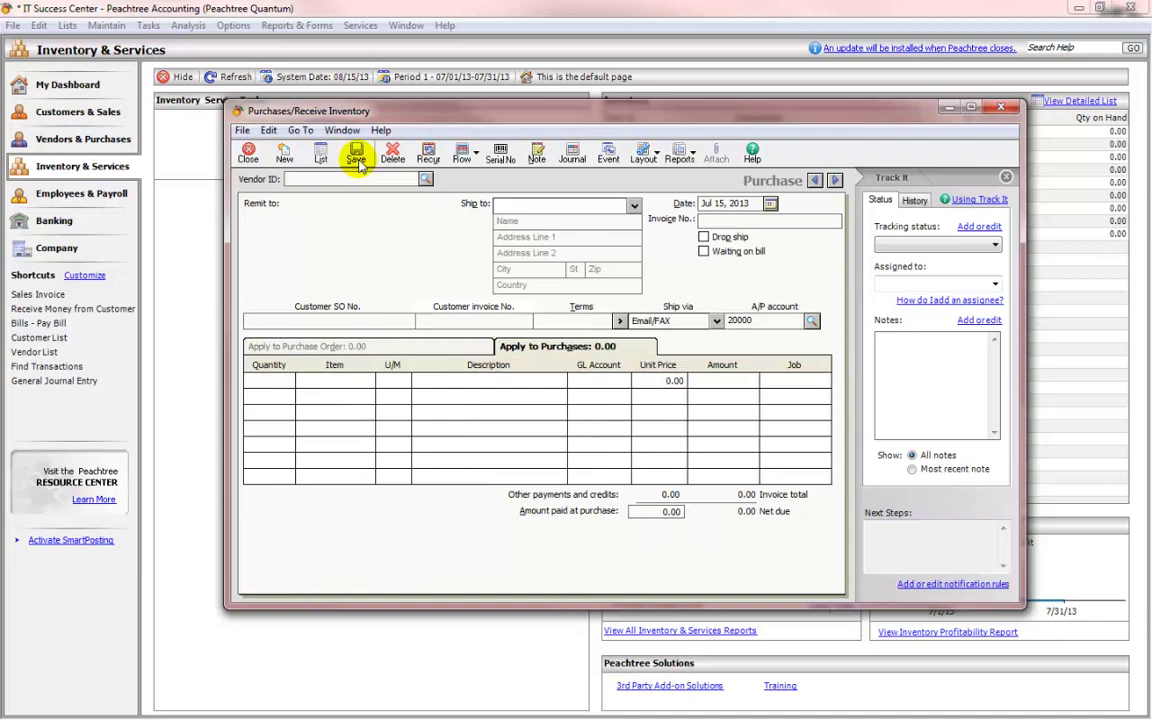
- Start a receipt for vendor SimpleHost, apply it to the vendor's open purchase order, and receive 10 WebHost units
type("sm")
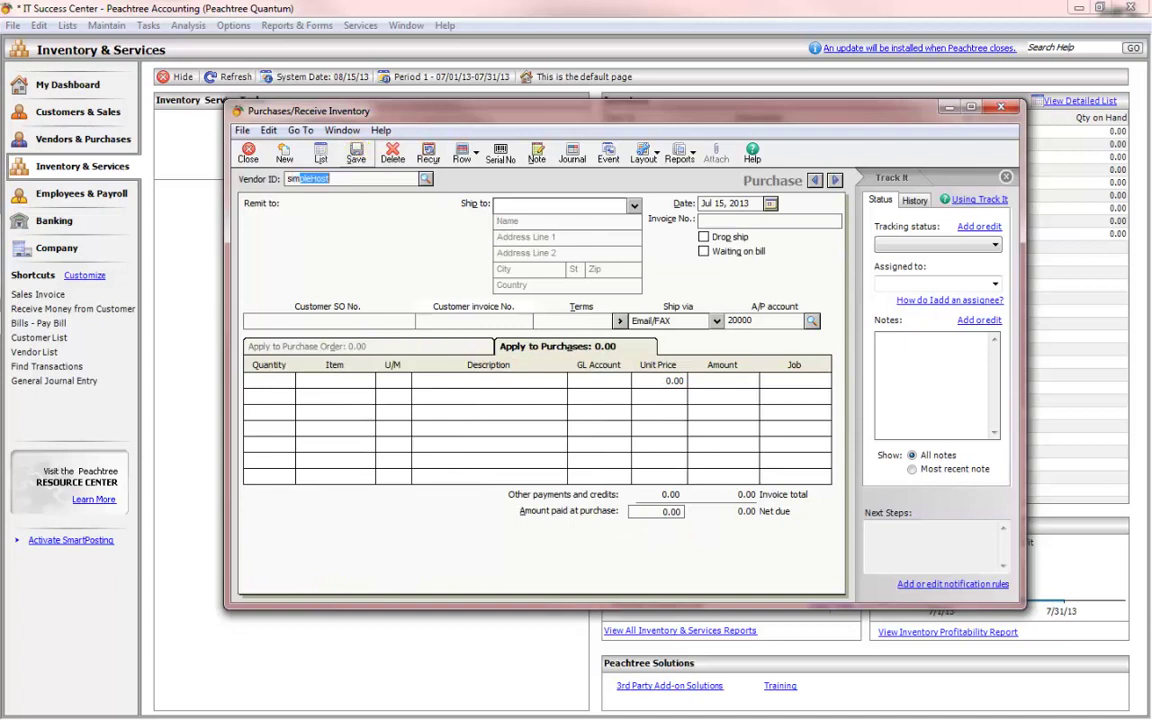
key("Tab")
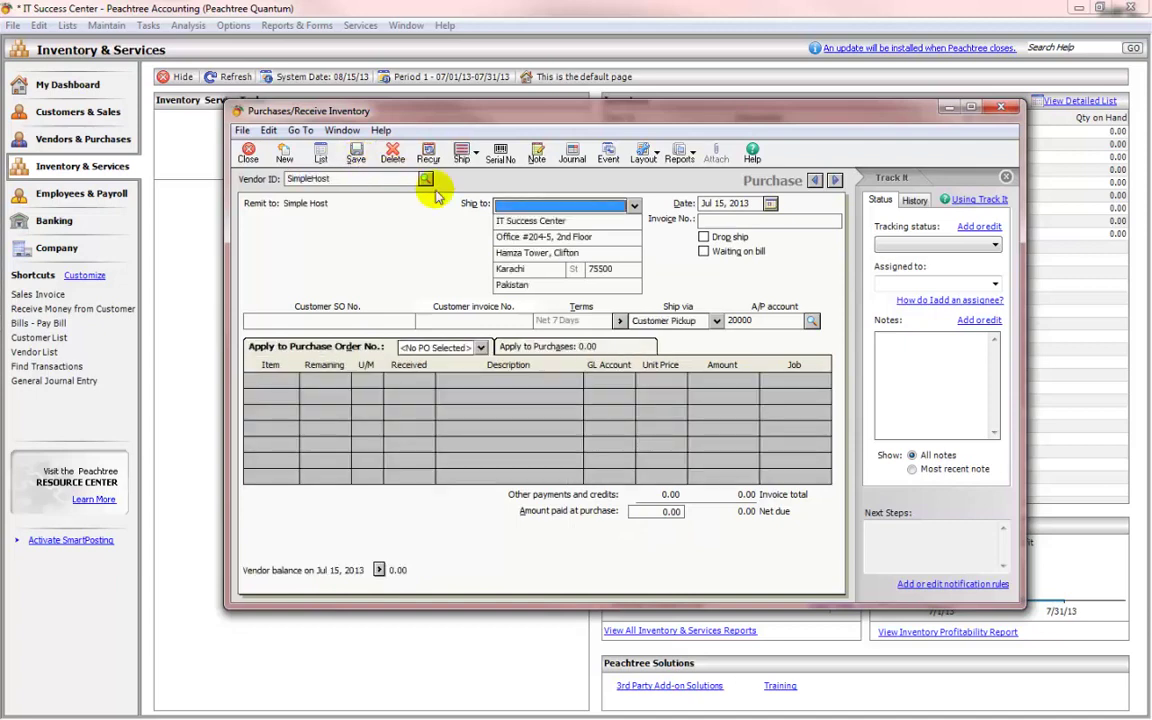
left_click(481, 348)
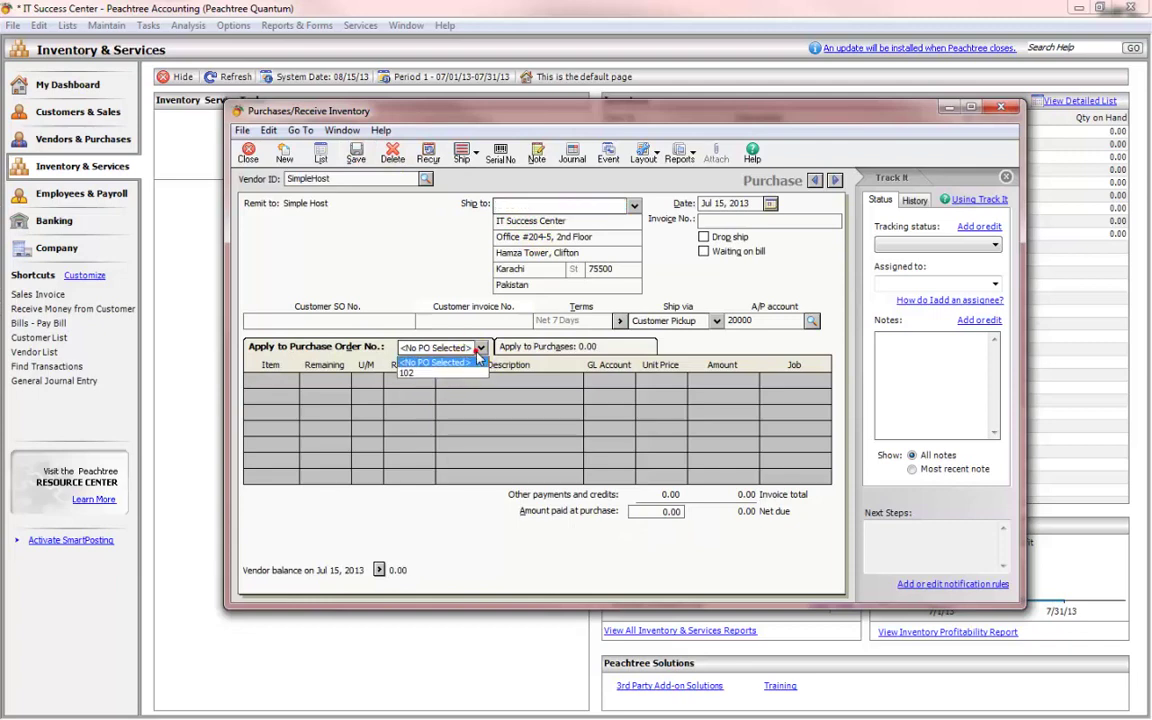
left_click(436, 368)
left_click(432, 380)
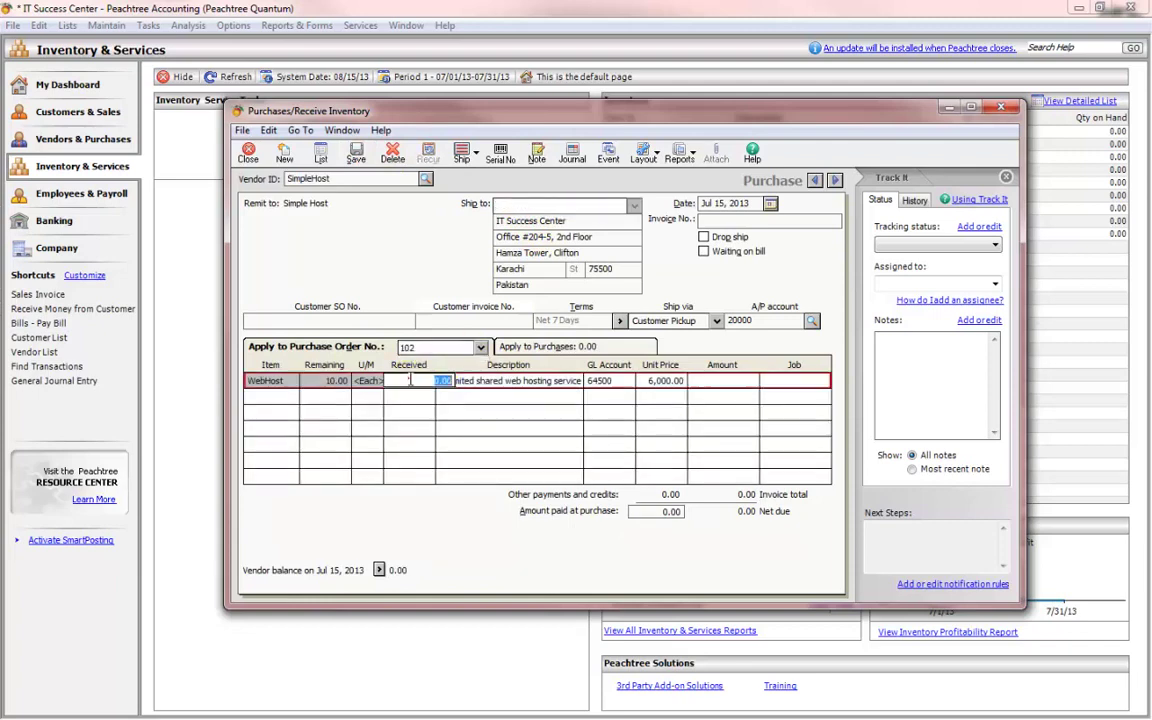
type("10")
key("Tab")
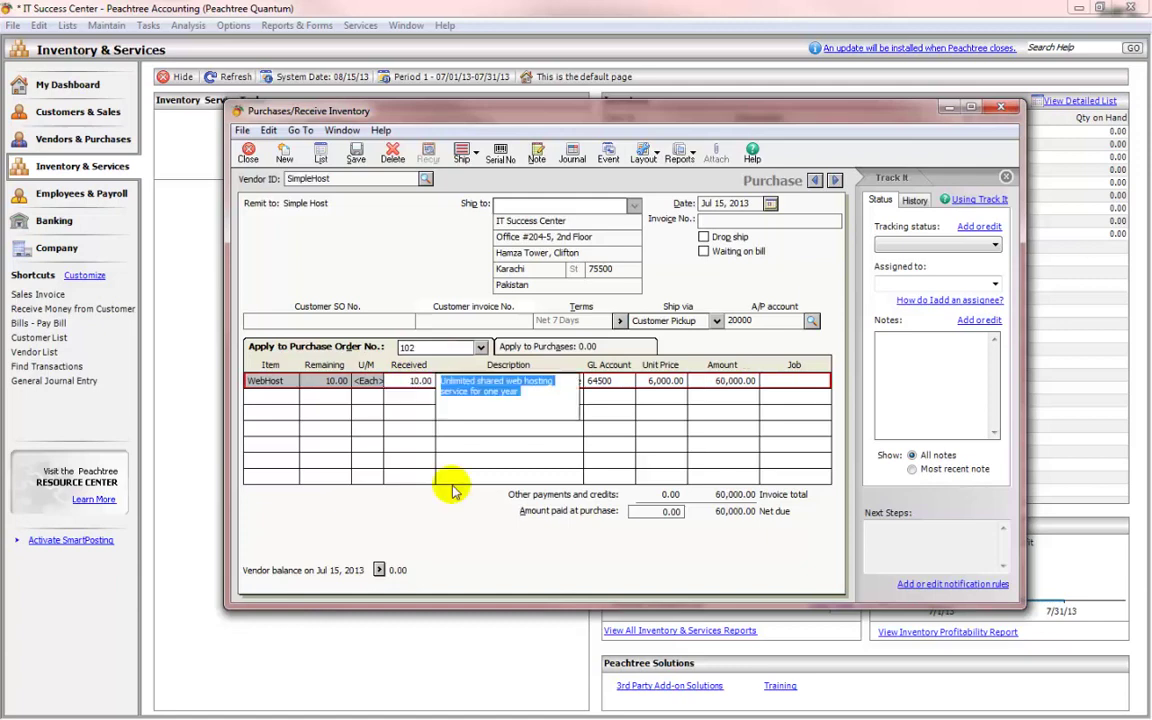
- Enter invoice number SHINV568932 on the SimpleHost receipt and set its shipping method to Email/FAX
left_click(666, 200)
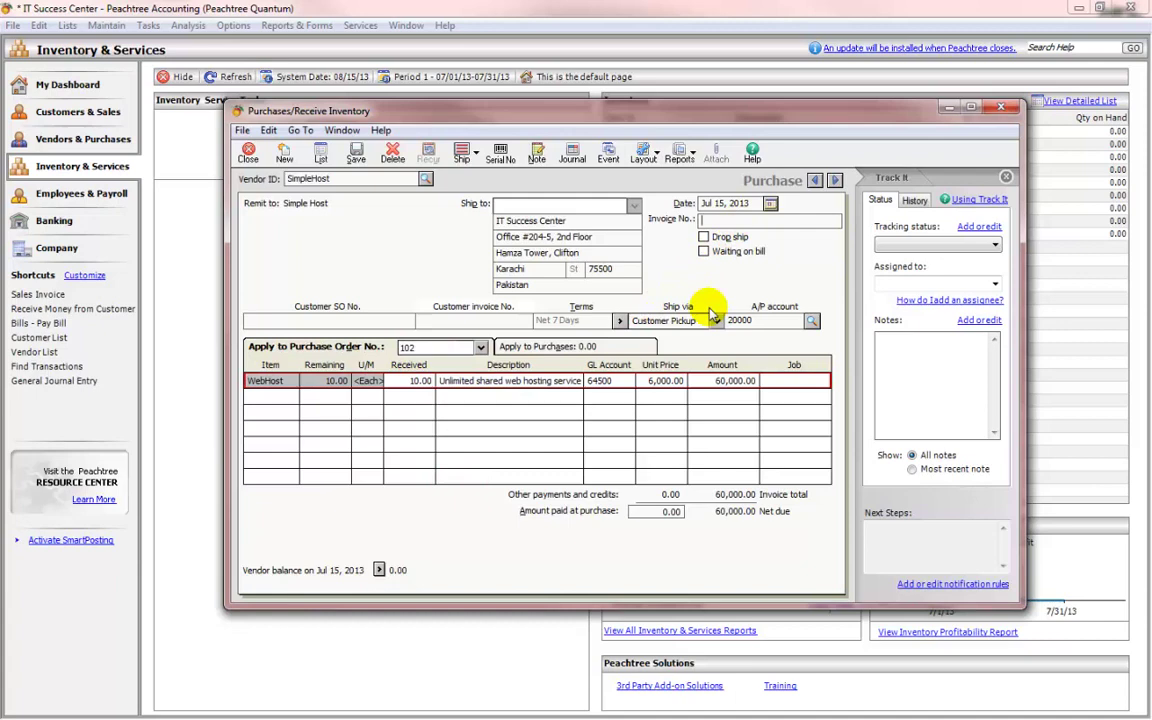
type("SH")
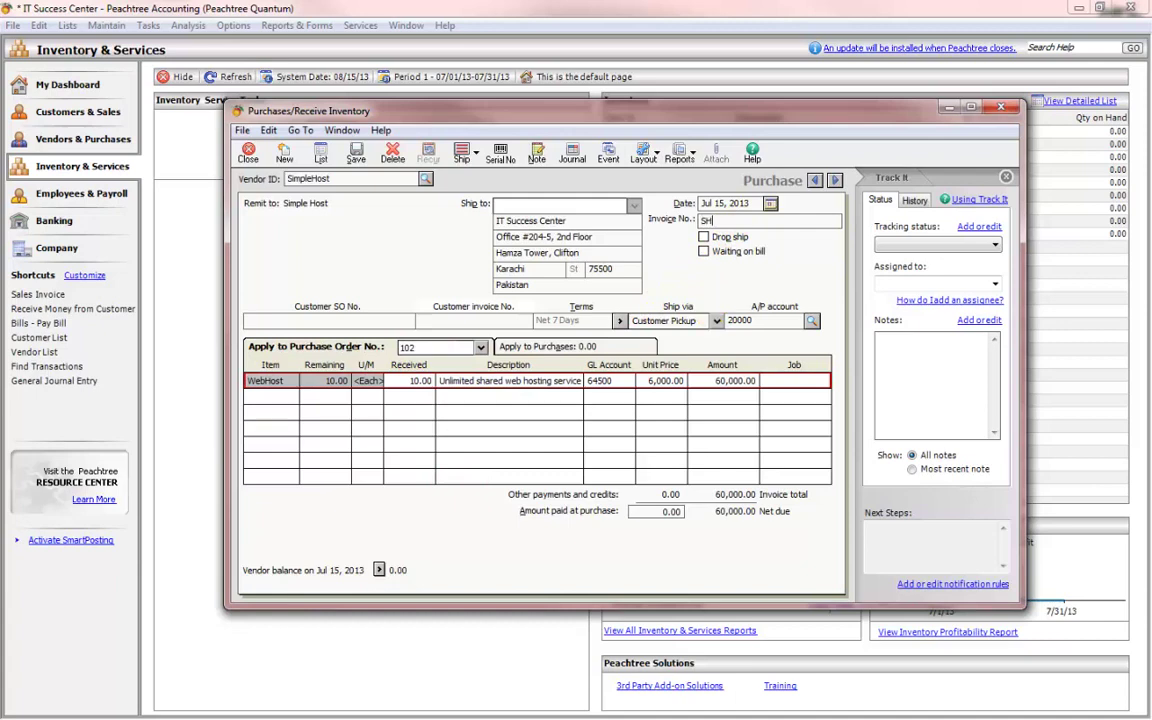
type("INV568932")
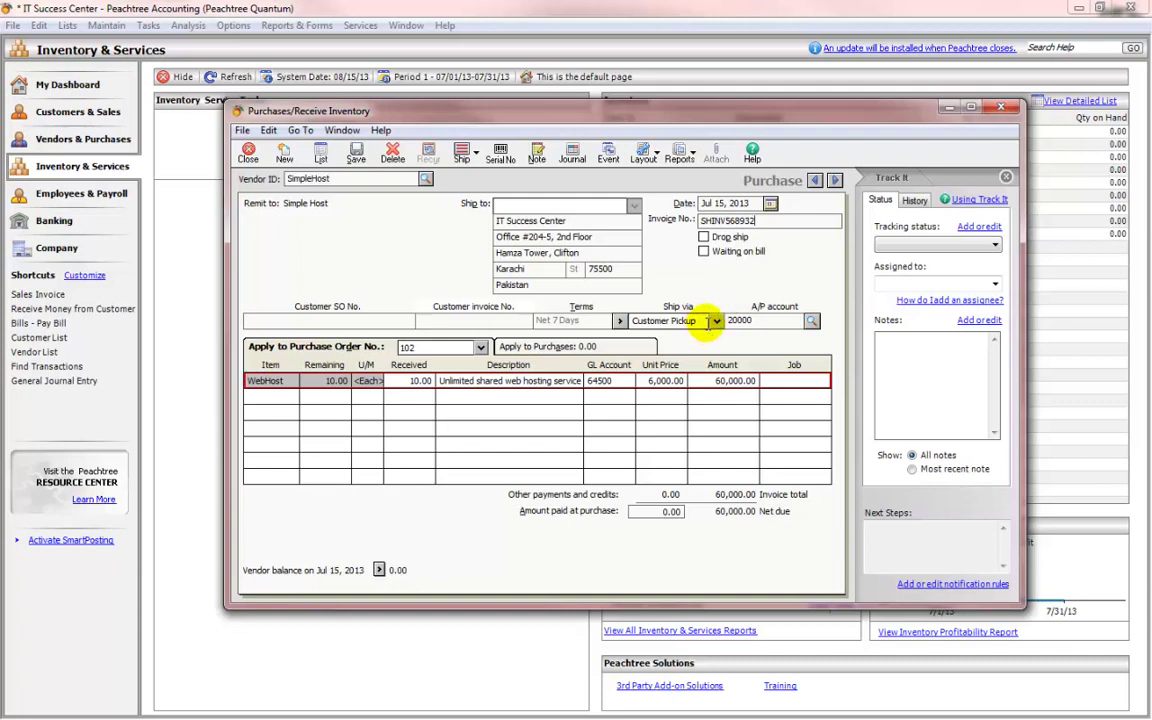
left_click(707, 321)
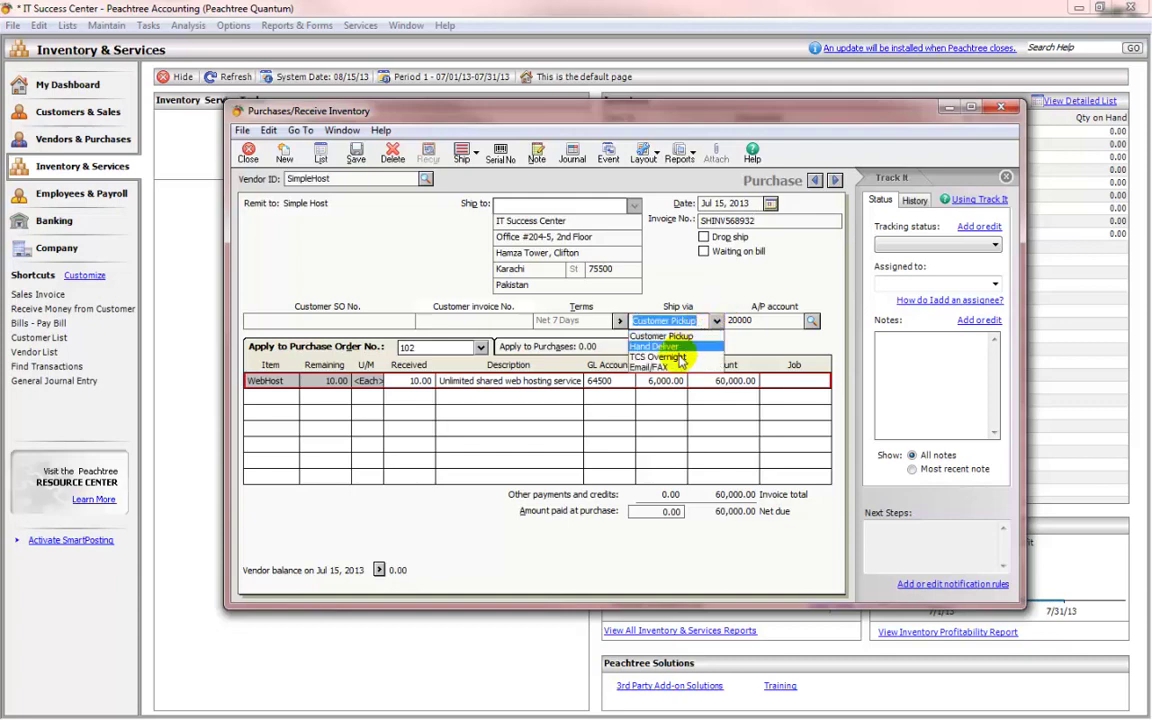
left_click(668, 369)
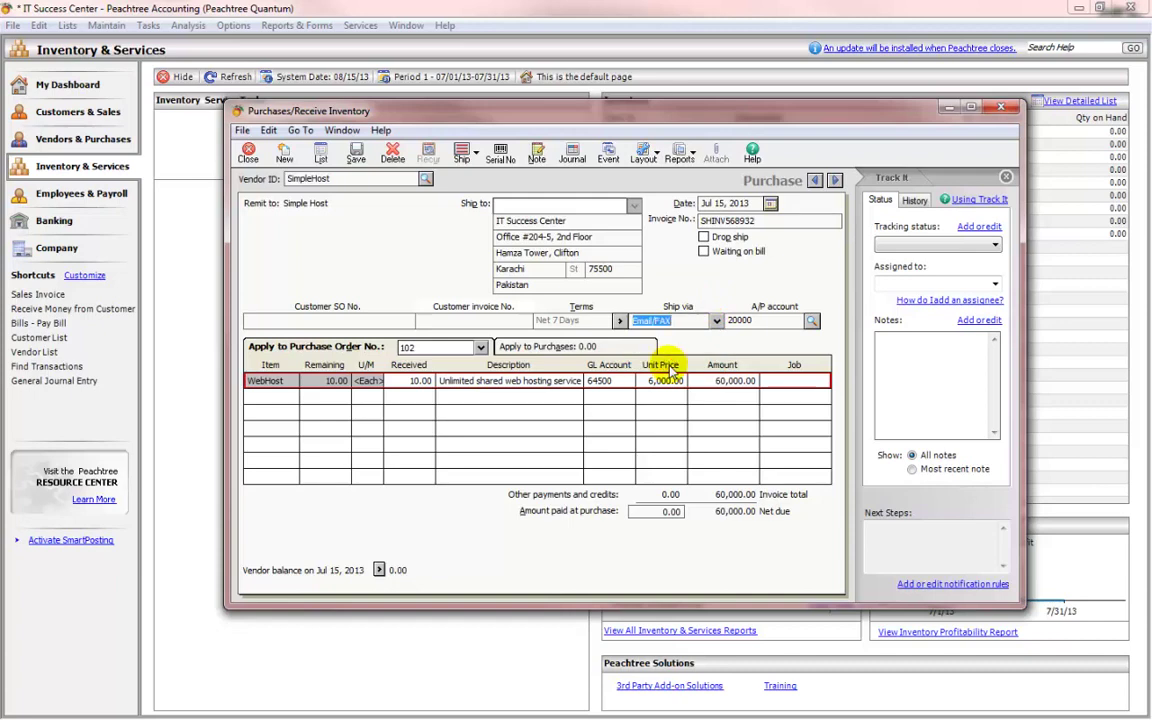
- Set the amount paid at purchase on the SimpleHost receipt to 60,000.00 and enter the payment reference "Paid by bdtcrc"
left_click(660, 511)
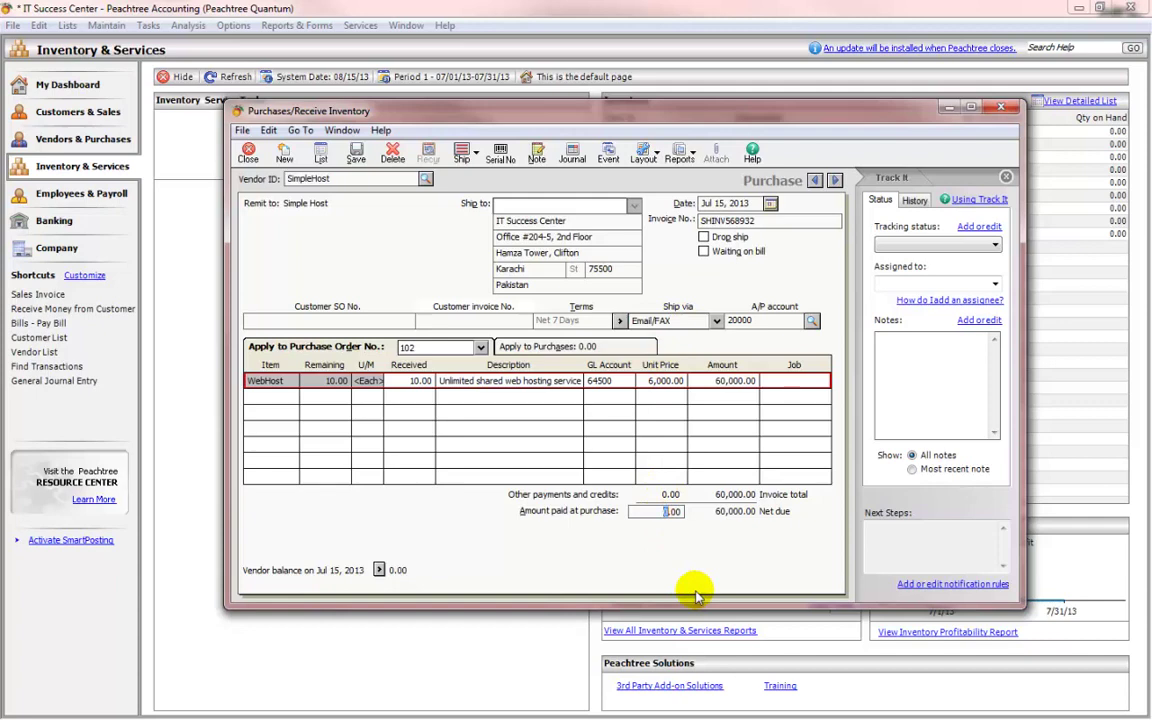
type("600")
type("00")
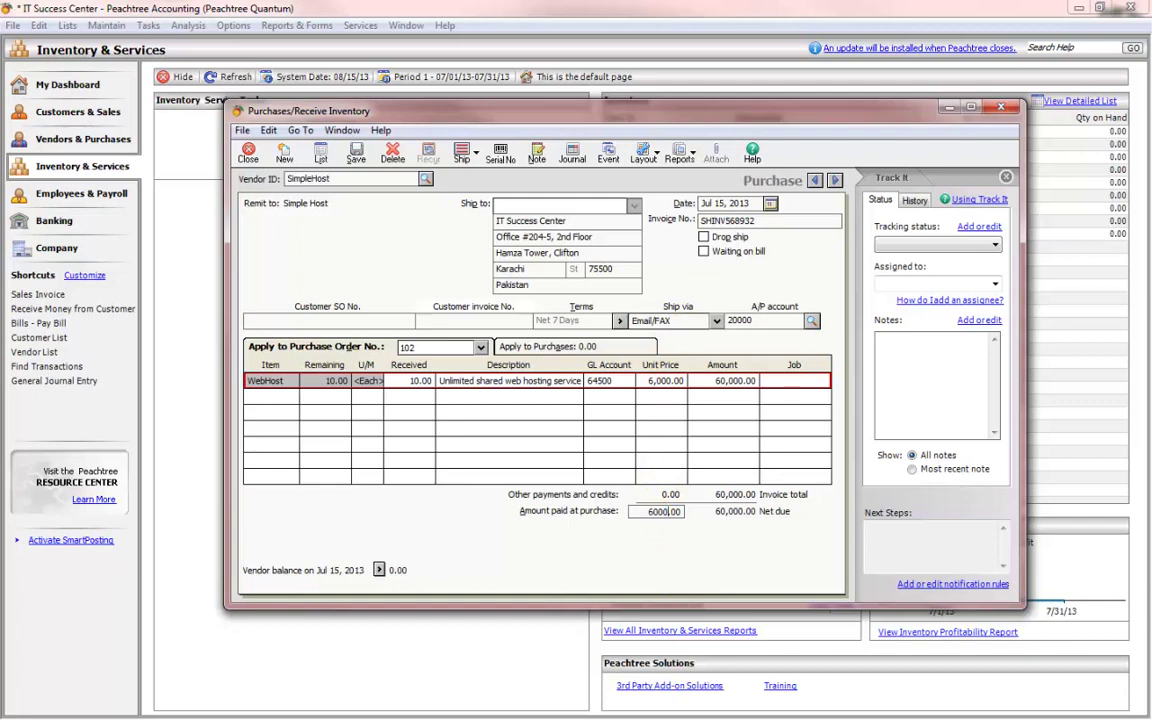
key("Tab")
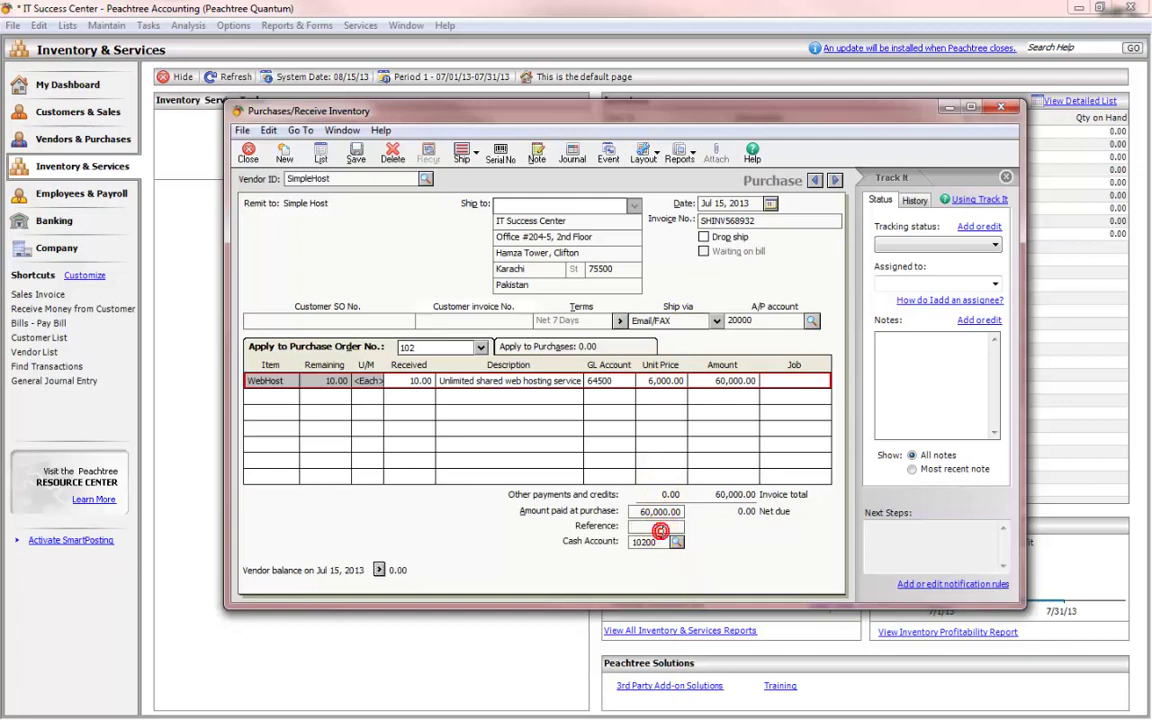
type("Paid by")
type(" bdto")
type("rc")
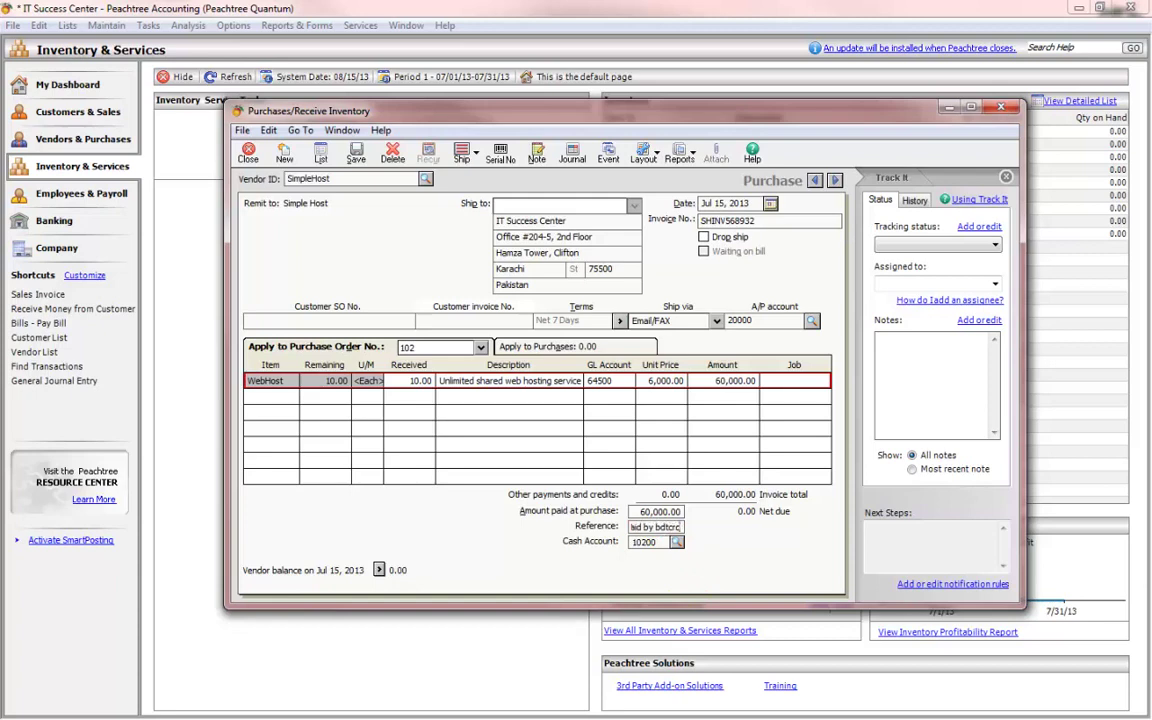
- Save and close the SimpleHost receipt, and refresh the inventory item quantities on the Inventory & Services page
left_click(357, 158)
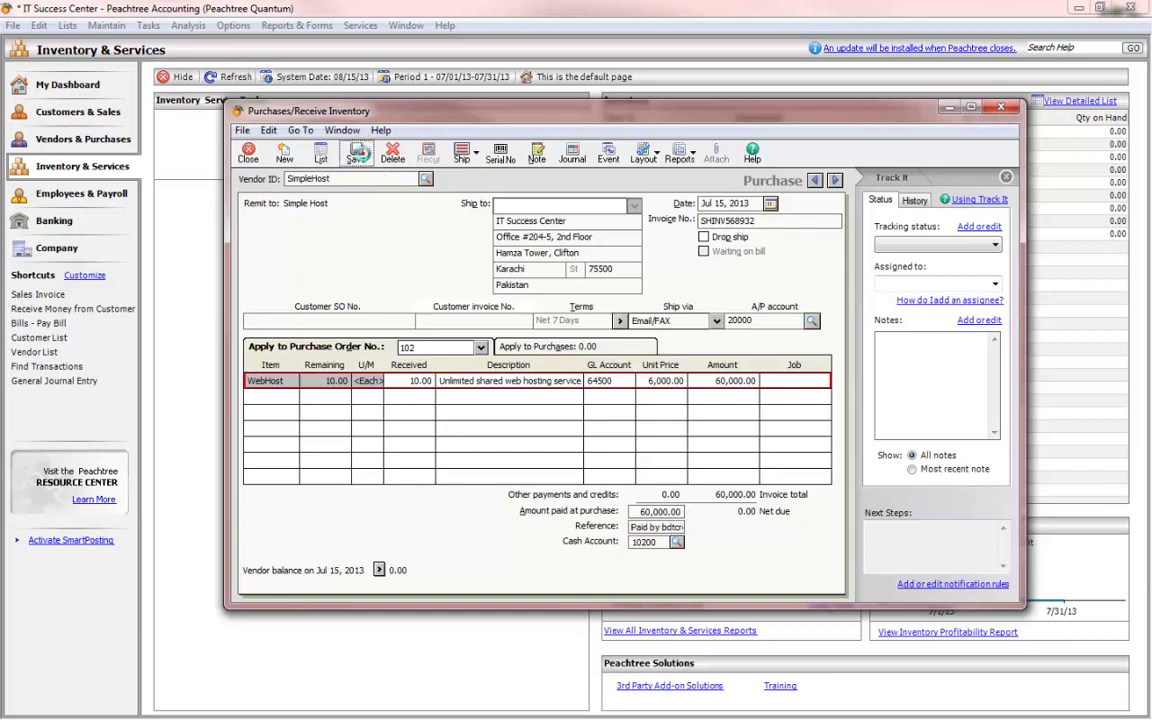
left_click(249, 156)
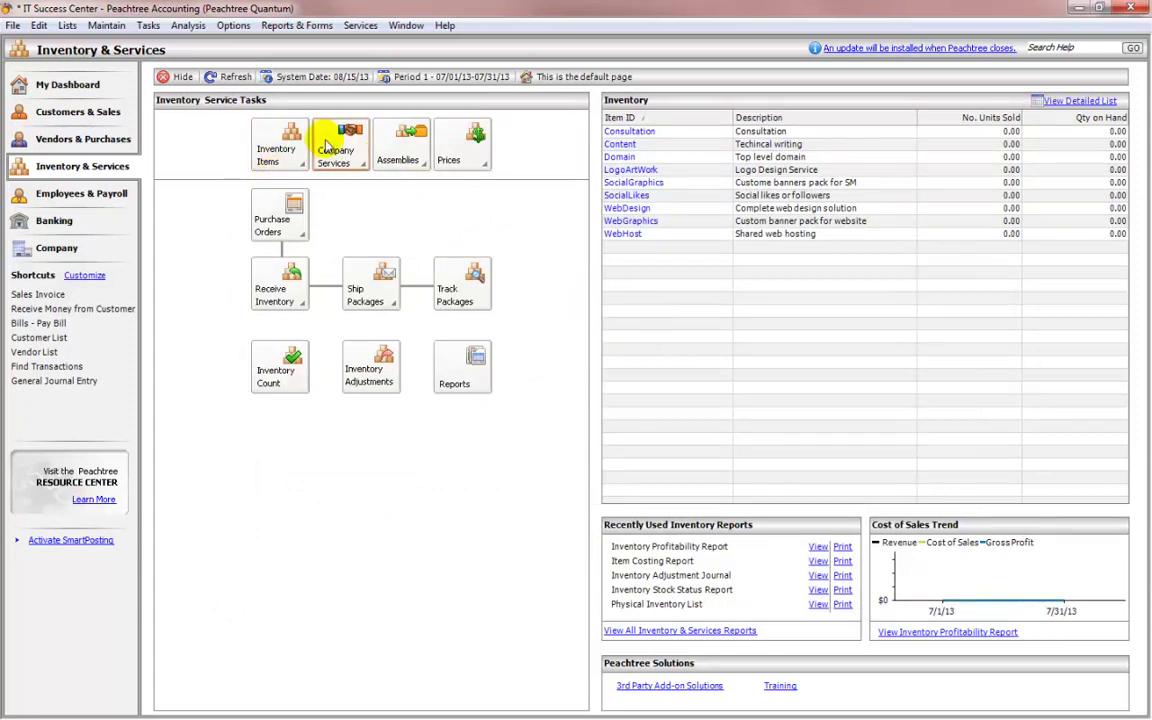
left_click(229, 80)
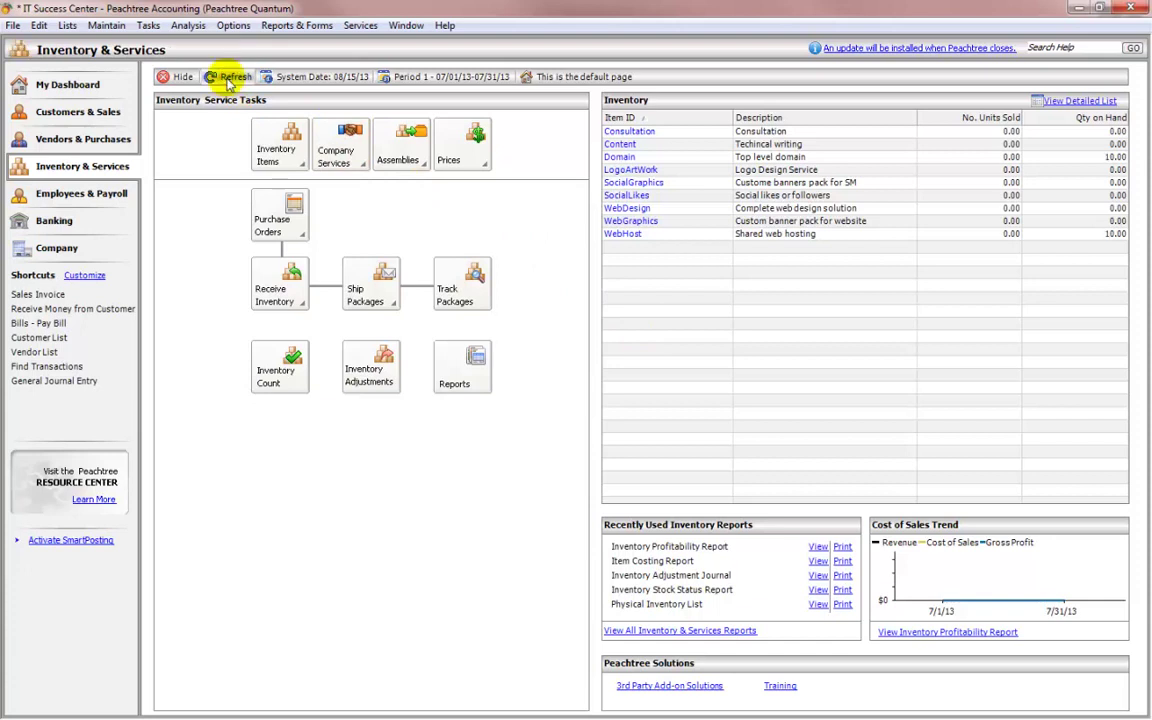